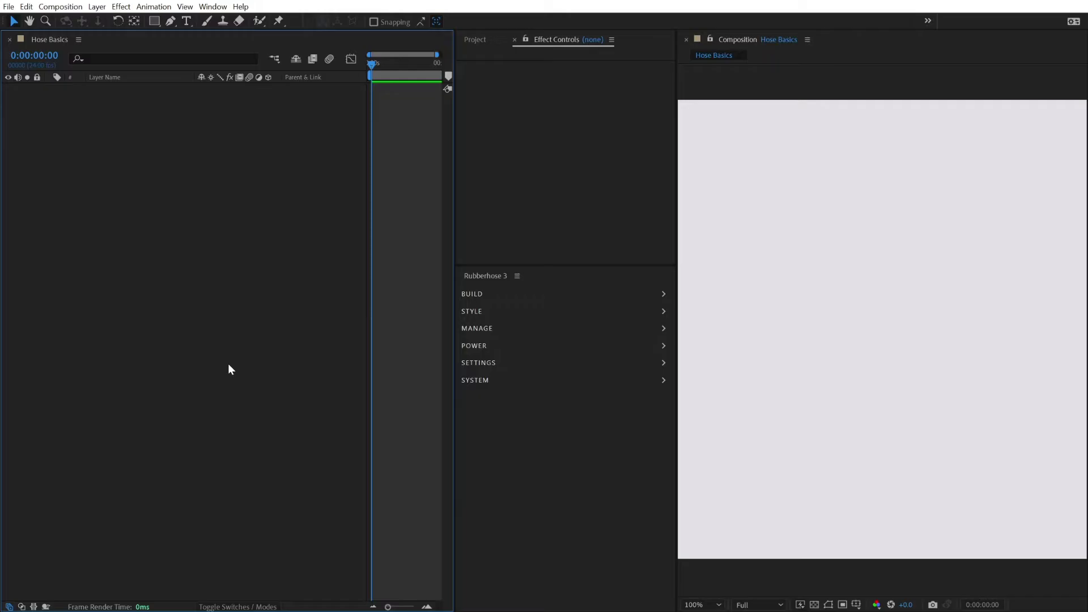
# Create a new Rubberhose named Hose 1 with Start : End controllers.
pyautogui.click(478, 293)
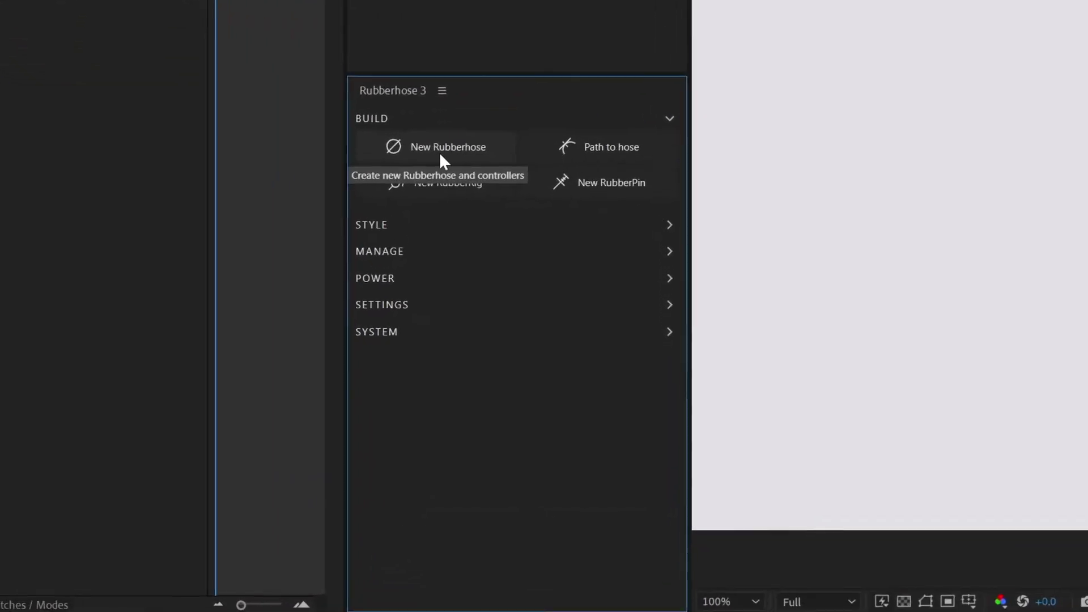
pyautogui.click(513, 312)
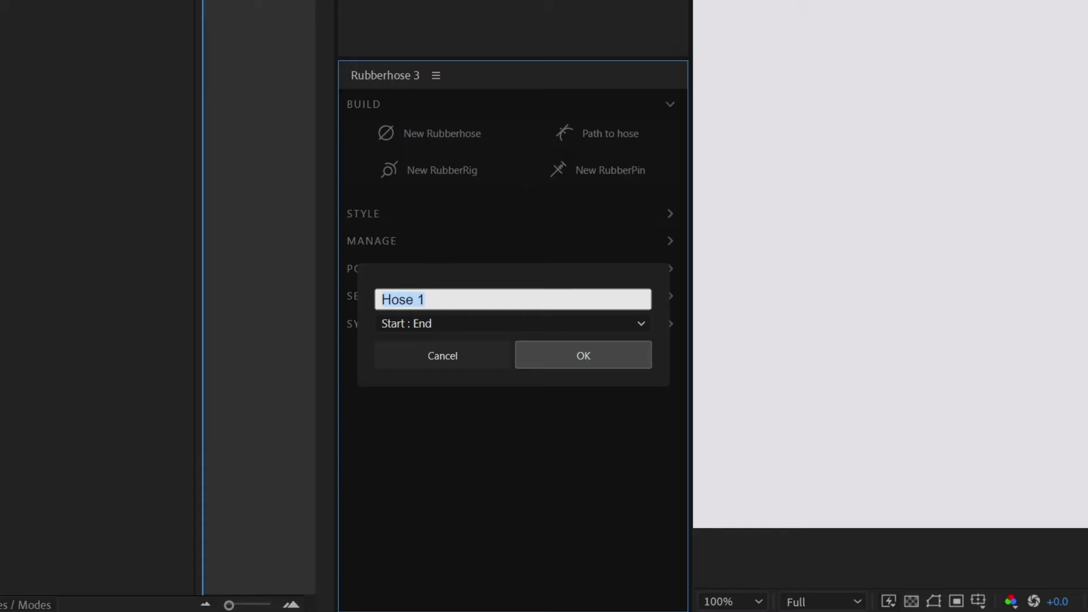
pyautogui.click(383, 323)
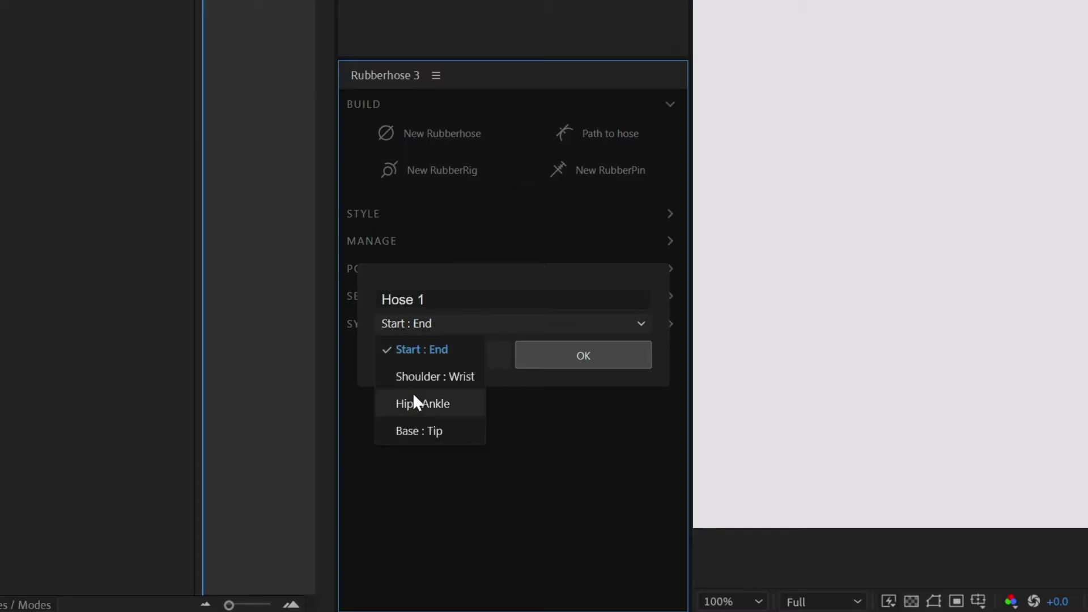
pyautogui.click(442, 349)
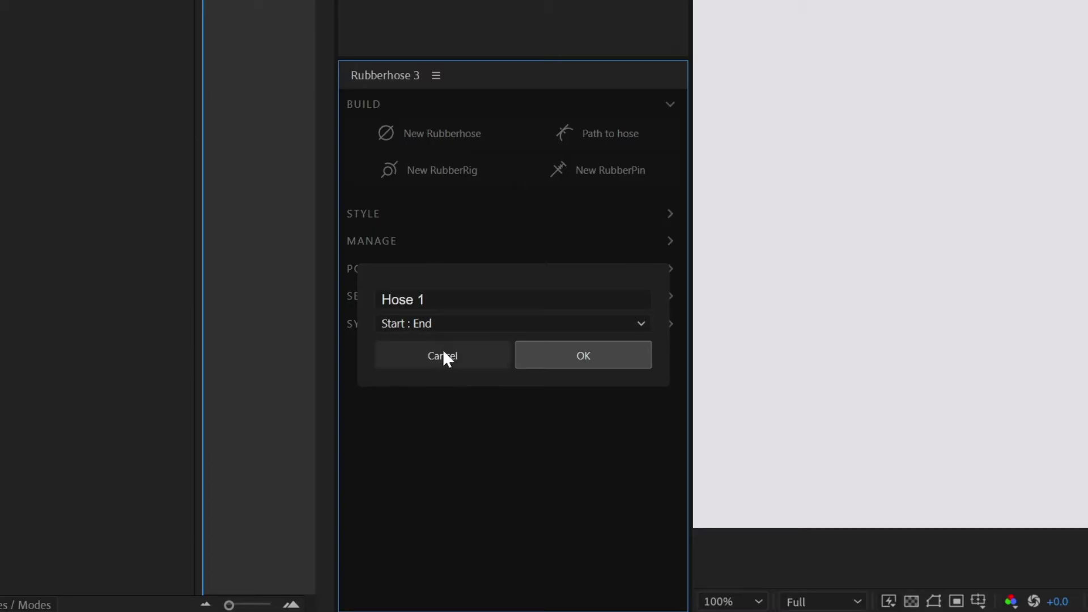
pyautogui.click(561, 356)
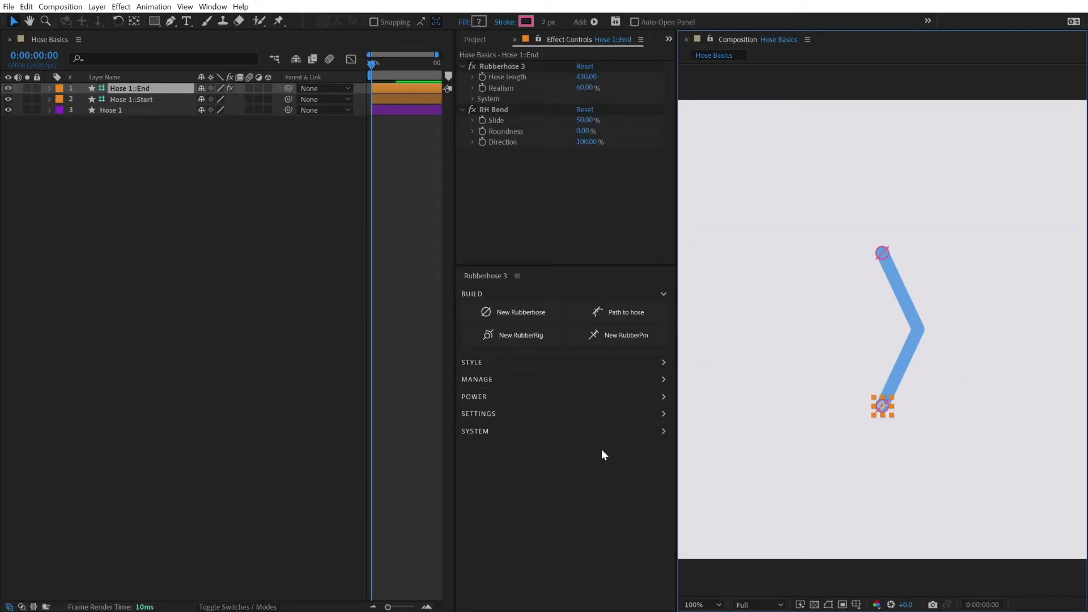
# Examine the Hose 1 layer and its Start and End controller layers one by one.
pyautogui.click(111, 110)
pyautogui.click(118, 101)
pyautogui.click(119, 91)
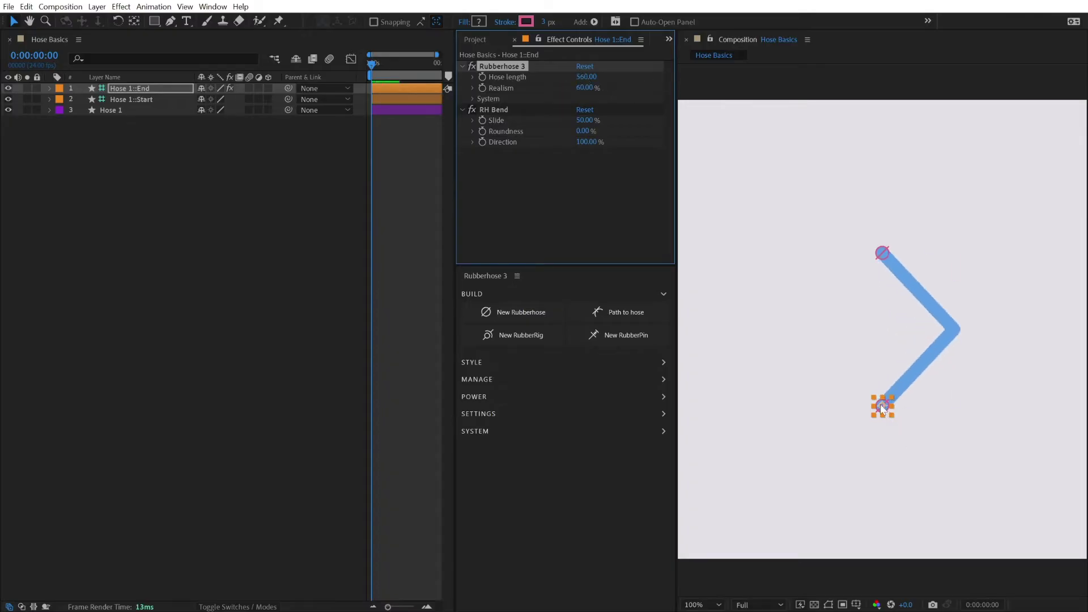
# Raise the Realism on the Hose 1 End controller and move the controller to test how the hose bends.
pyautogui.moveTo(882, 406)
pyautogui.mouseDown()
pyautogui.moveTo(880, 495)
pyautogui.moveTo(888, 404)
pyautogui.mouseUp()
pyautogui.moveTo(586, 85); pyautogui.dragTo(913, 108)
pyautogui.moveTo(888, 404)
pyautogui.mouseDown()
pyautogui.moveTo(881, 498)
pyautogui.moveTo(887, 391)
pyautogui.mouseUp()
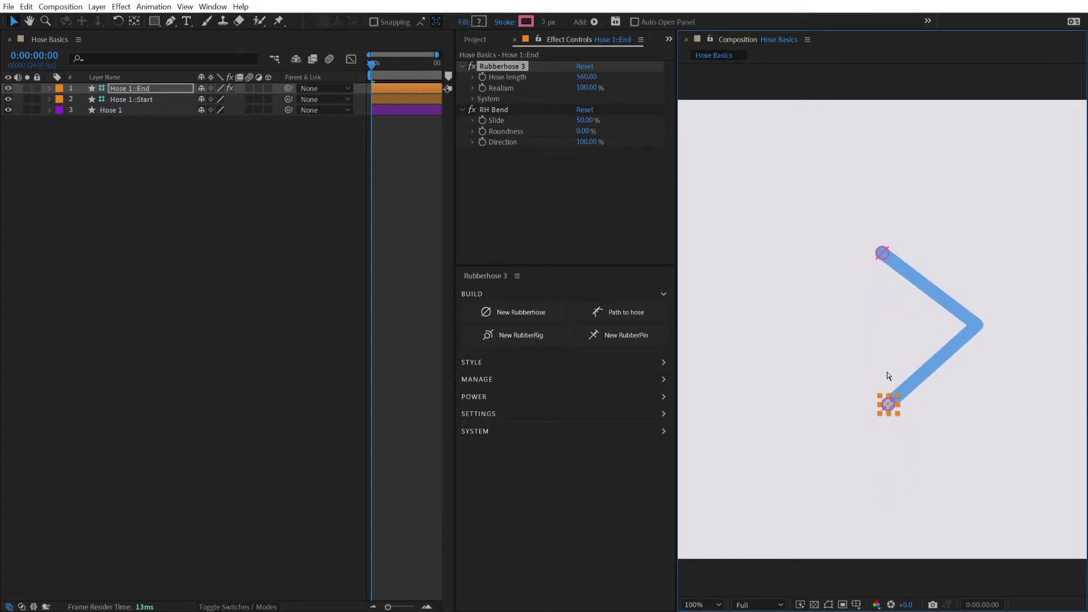
# Set the End controller's Realism to 60% and move the controller to test the bend.
pyautogui.click(587, 87)
pyautogui.write('60')
pyautogui.press('Return')
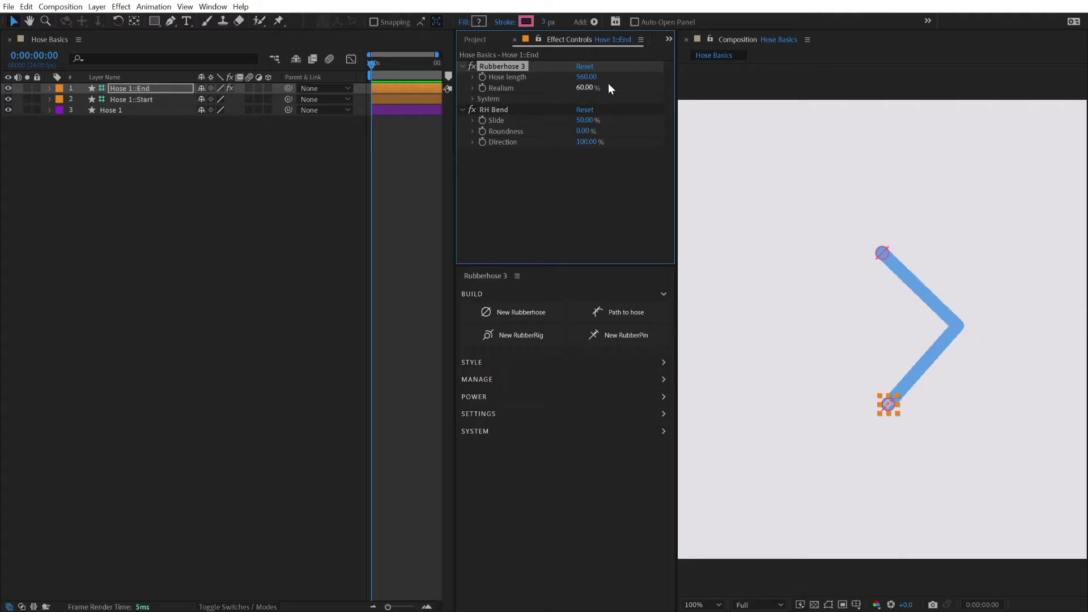
pyautogui.moveTo(892, 417); pyautogui.dragTo(887, 389)
# Try out the Hose 1 stroke width and open its stroke color settings, then cancel the color change.
pyautogui.click(926, 321)
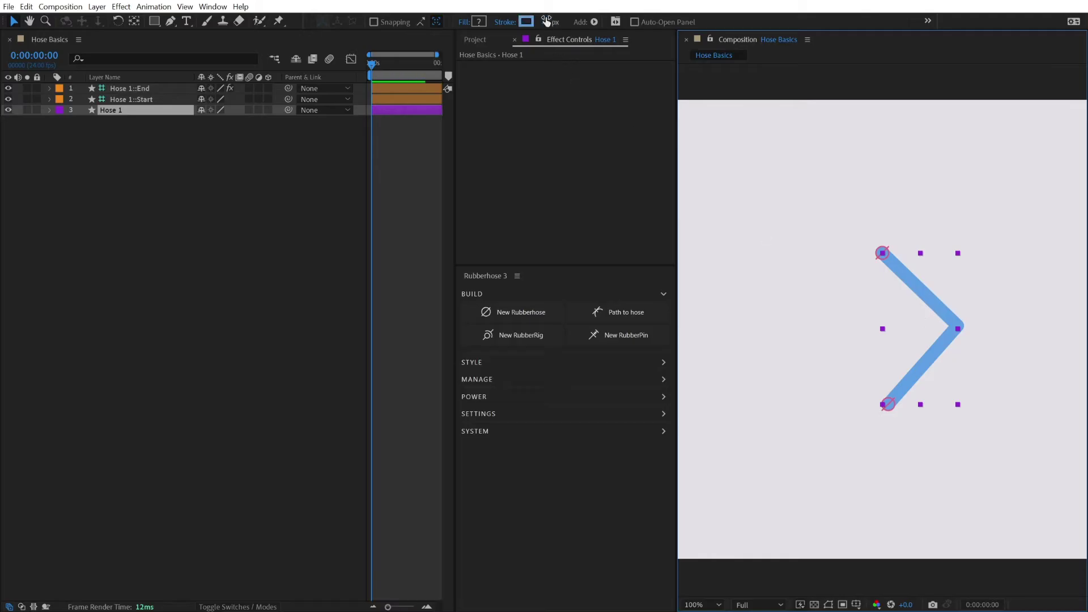
pyautogui.moveTo(545, 21)
pyautogui.mouseDown()
pyautogui.moveTo(563, 21)
pyautogui.moveTo(542, 28)
pyautogui.mouseUp()
pyautogui.click(527, 21)
pyautogui.click(515, 204)
pyautogui.click(626, 204)
# Examine the Stroke 1 properties inside the Basic hose group of the Hose 1 layer, then collapse the layer.
pyautogui.click(50, 110)
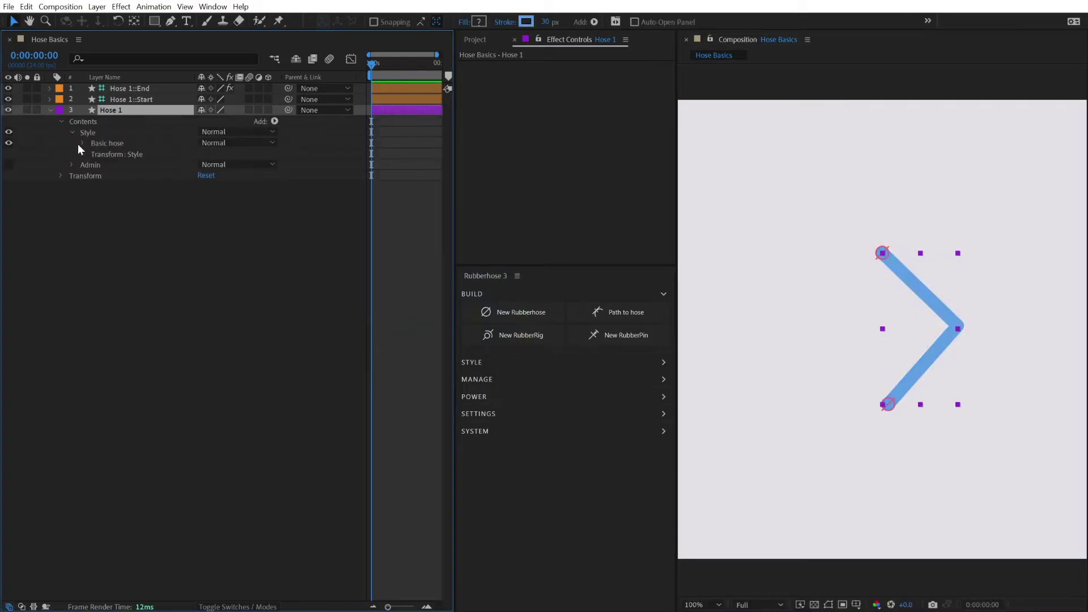
pyautogui.click(83, 144)
pyautogui.click(94, 165)
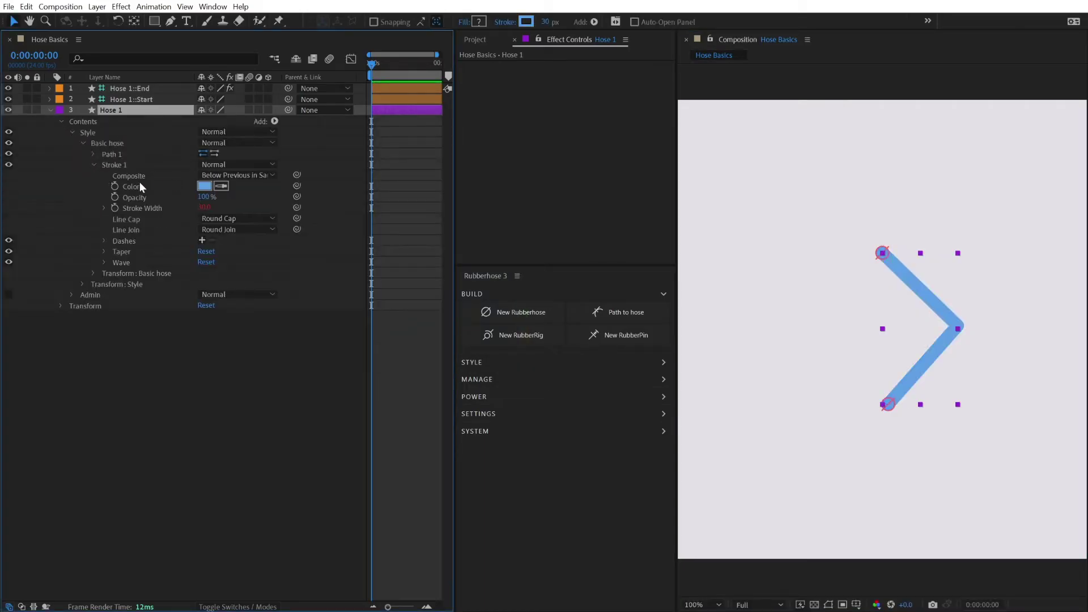
pyautogui.click(49, 110)
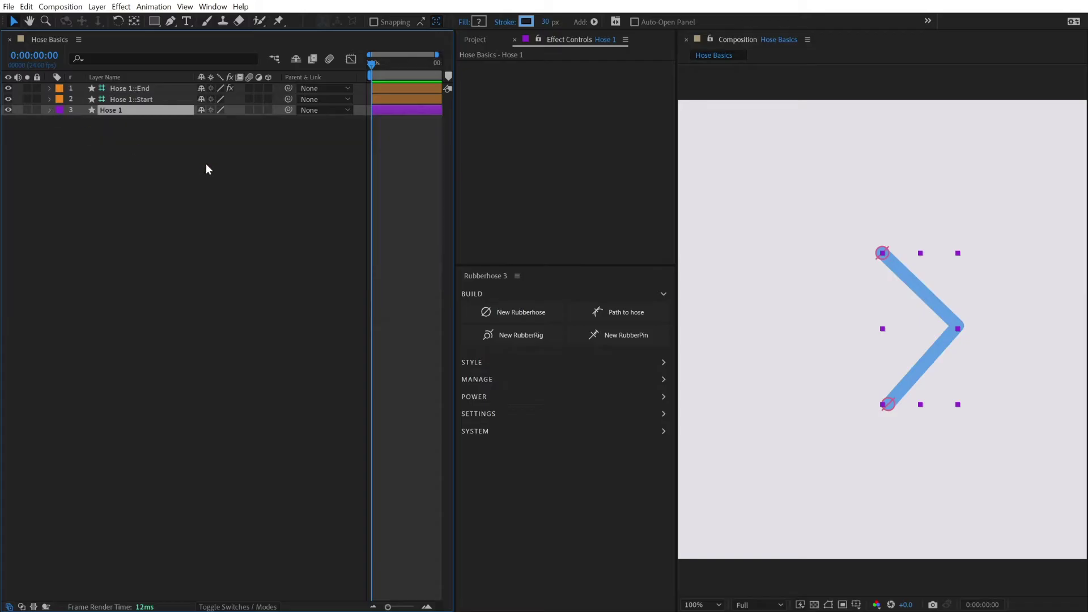
# Try a different RH Bend Slide value on the End controller, then undo it.
pyautogui.click(902, 451)
pyautogui.click(888, 404)
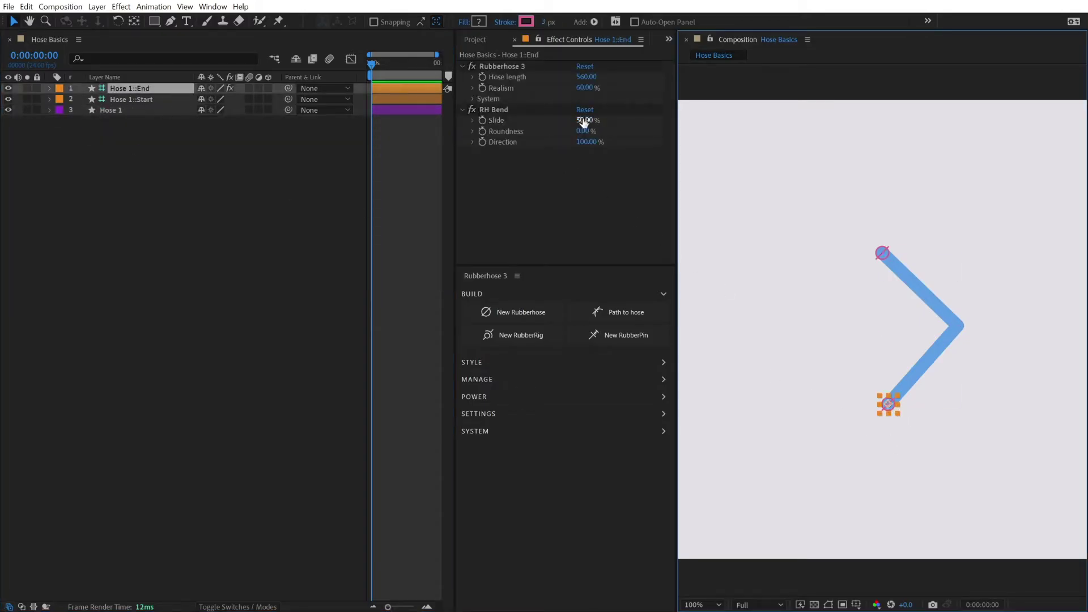
pyautogui.moveTo(584, 122); pyautogui.dragTo(708, 122)
pyautogui.hotkey('ctrl', 'z')
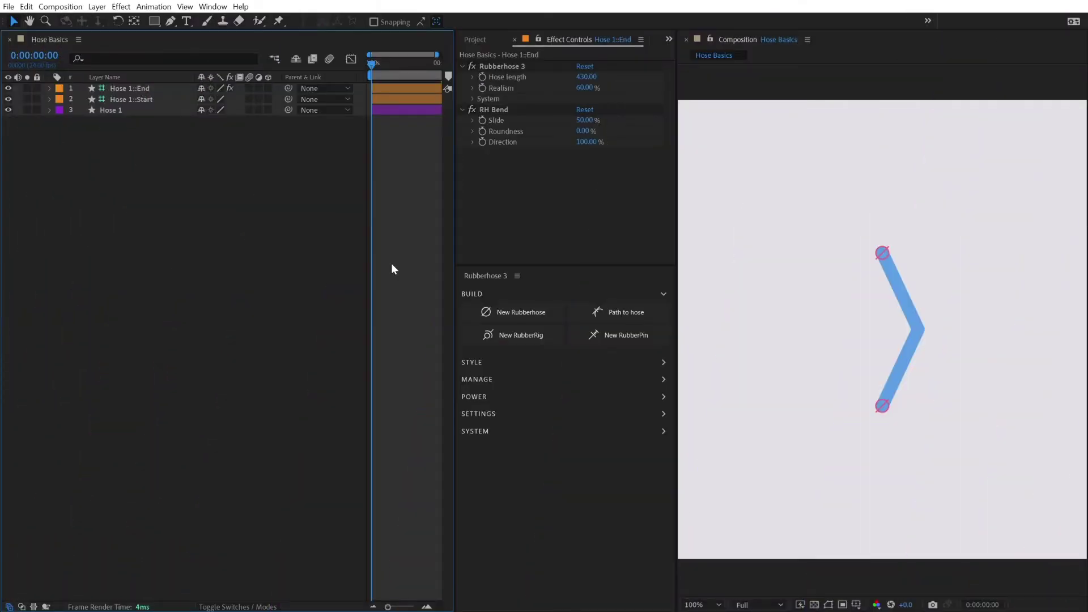
# Duplicate the End controller's RH Bend effect and set the second bend's Slide to 78%.
pyautogui.click(501, 110)
pyautogui.hotkey('ctrl', 'd')
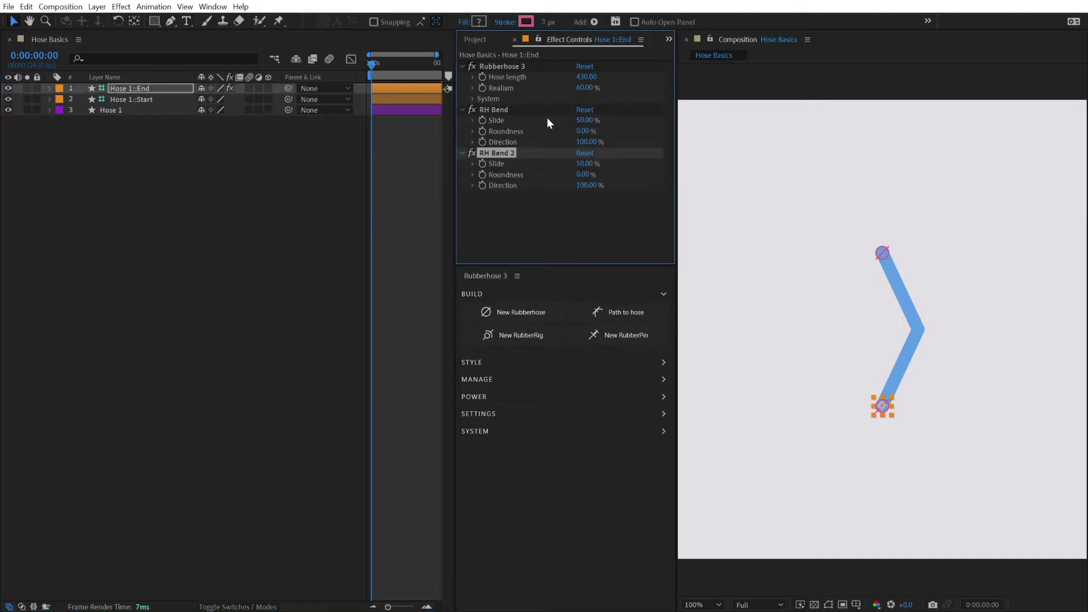
pyautogui.moveTo(589, 163); pyautogui.dragTo(735, 241)
pyautogui.moveTo(891, 411)
pyautogui.mouseDown()
pyautogui.moveTo(885, 308)
pyautogui.moveTo(884, 405)
pyautogui.mouseUp()
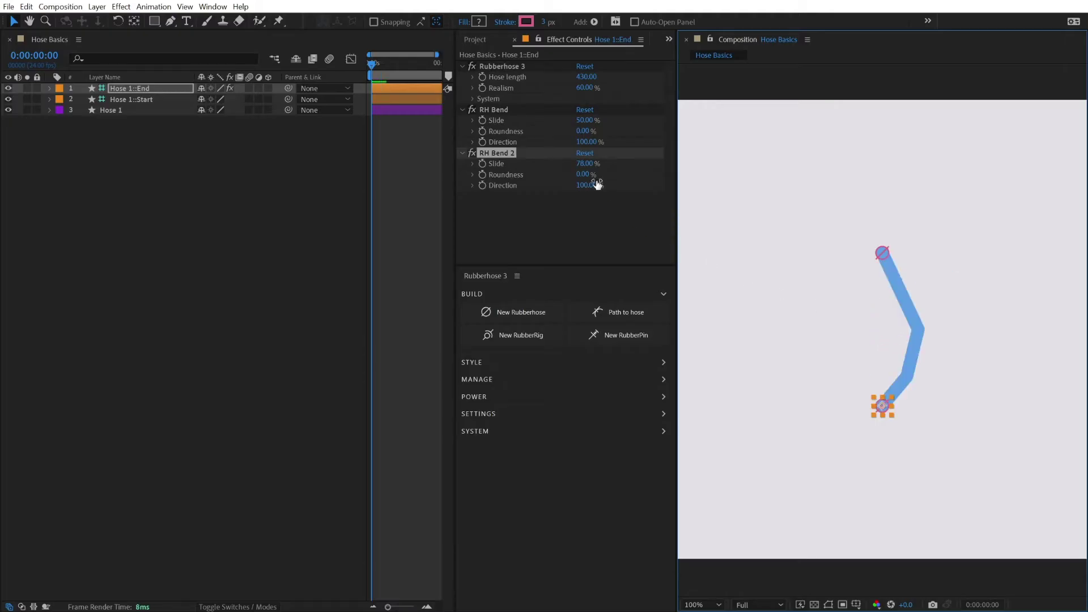
# Test the second bend's Roundness and Direction along with the first bend's Slide, then delete the RH Bend 2 effect.
pyautogui.moveTo(583, 174); pyautogui.dragTo(667, 167)
pyautogui.moveTo(591, 191); pyautogui.dragTo(462, 188)
pyautogui.moveTo(584, 121); pyautogui.dragTo(552, 145)
pyautogui.moveTo(882, 404)
pyautogui.mouseDown()
pyautogui.moveTo(880, 361)
pyautogui.moveTo(878, 415)
pyautogui.moveTo(882, 406)
pyautogui.mouseUp()
pyautogui.click(503, 149)
pyautogui.press('Delete')
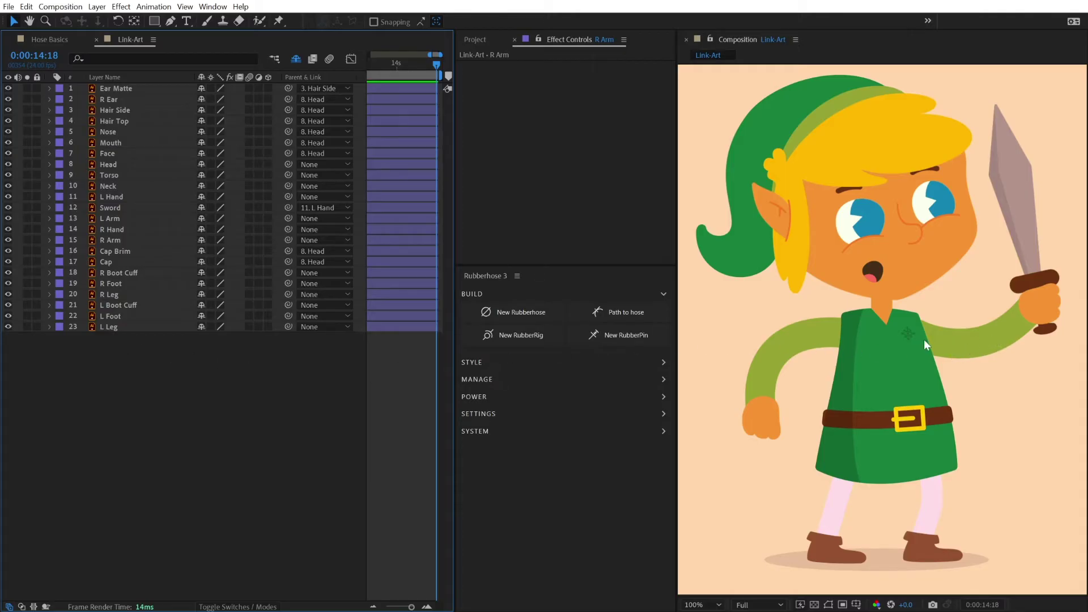
# Create a new Rubberhose named Left Arm with Shoulder : Wrist controllers in the Link-Art composition.
pyautogui.click(527, 307)
pyautogui.write('Left Arm')
pyautogui.click(527, 430)
pyautogui.click(522, 463)
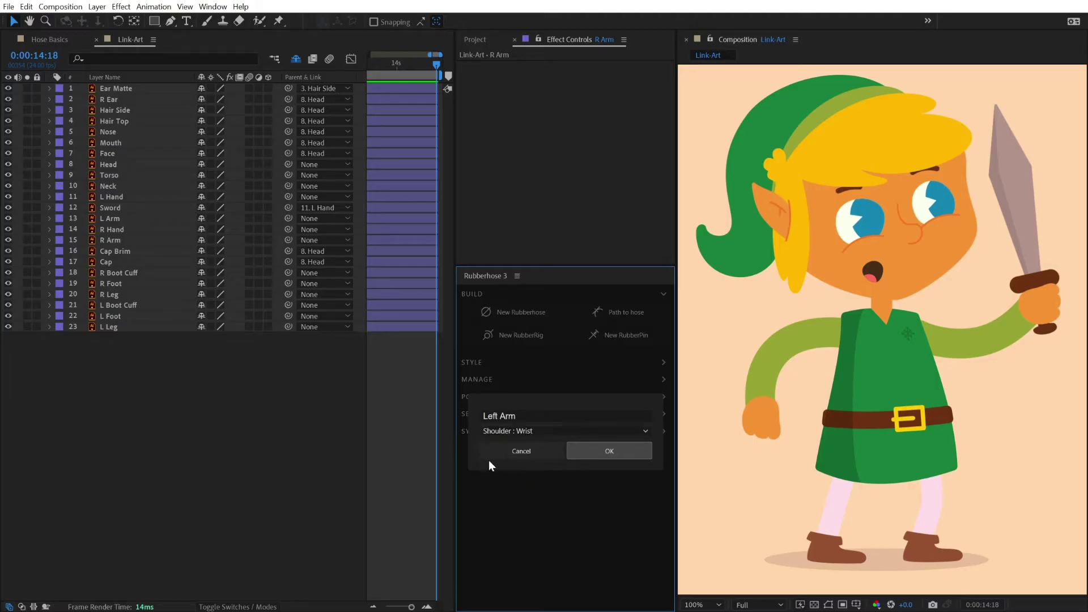
pyautogui.click(609, 450)
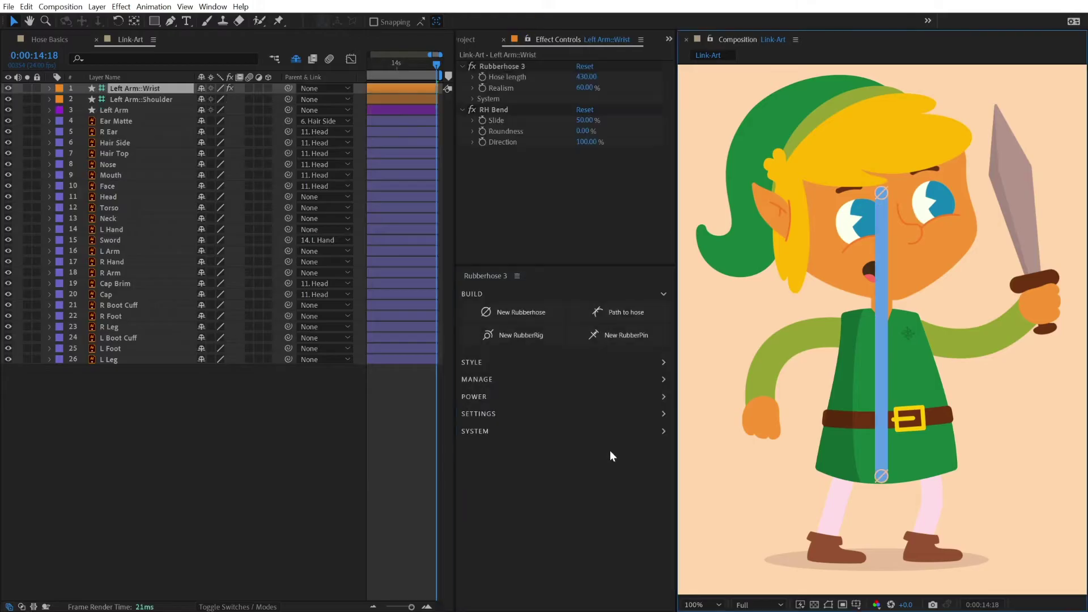
# Place the Left Arm controllers at the character's left shoulder and sword-hand wrist, and set the hose length to 351.
pyautogui.moveTo(883, 194); pyautogui.dragTo(915, 333)
pyautogui.moveTo(882, 479); pyautogui.dragTo(1021, 310)
pyautogui.moveTo(586, 76); pyautogui.dragTo(573, 94)
# Set the Left Arm bend's Direction to -100% and Roundness to 100%, and shorten the hose length to 311.
pyautogui.click(584, 141)
pyautogui.write('-100')
pyautogui.press('Return')
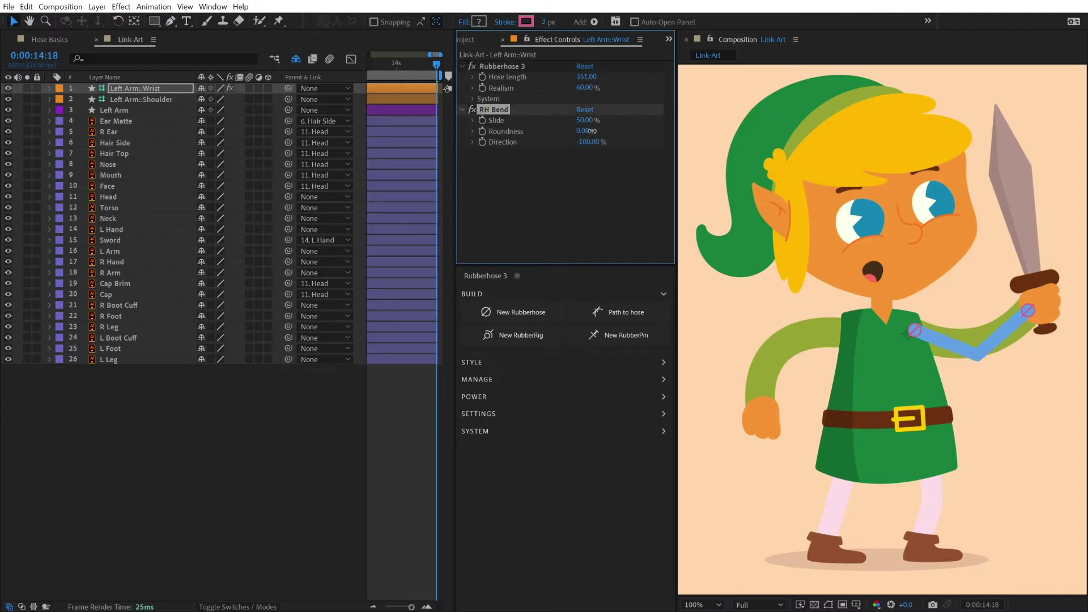
pyautogui.moveTo(598, 130); pyautogui.dragTo(750, 125)
pyautogui.moveTo(588, 80); pyautogui.dragTo(572, 77)
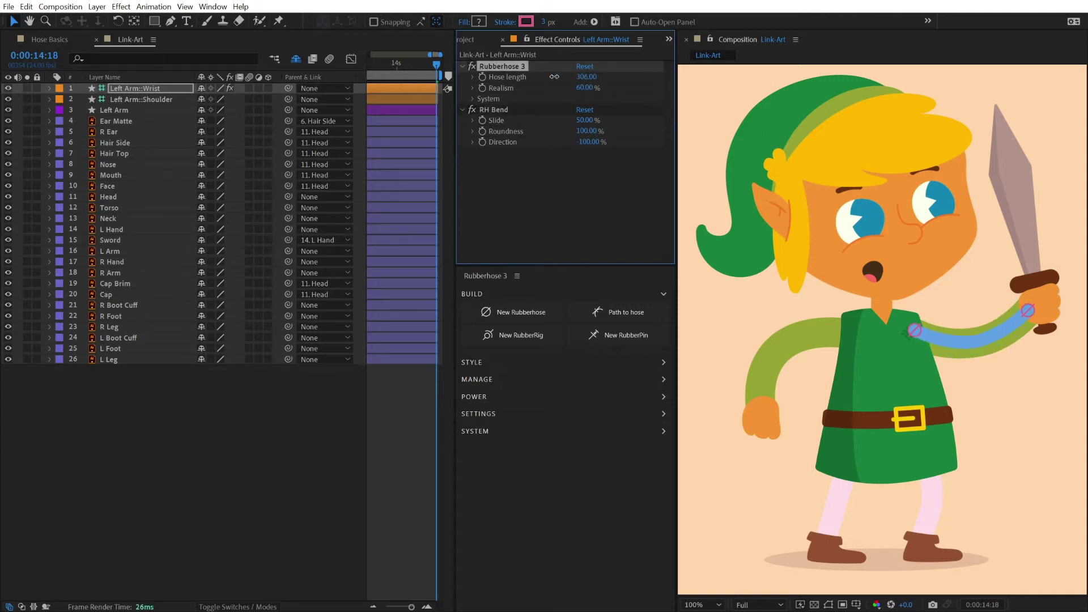
# Give the Left Arm hose a 66 px stroke in the sleeve green 93A331 sampled from the artwork.
pyautogui.click(987, 340)
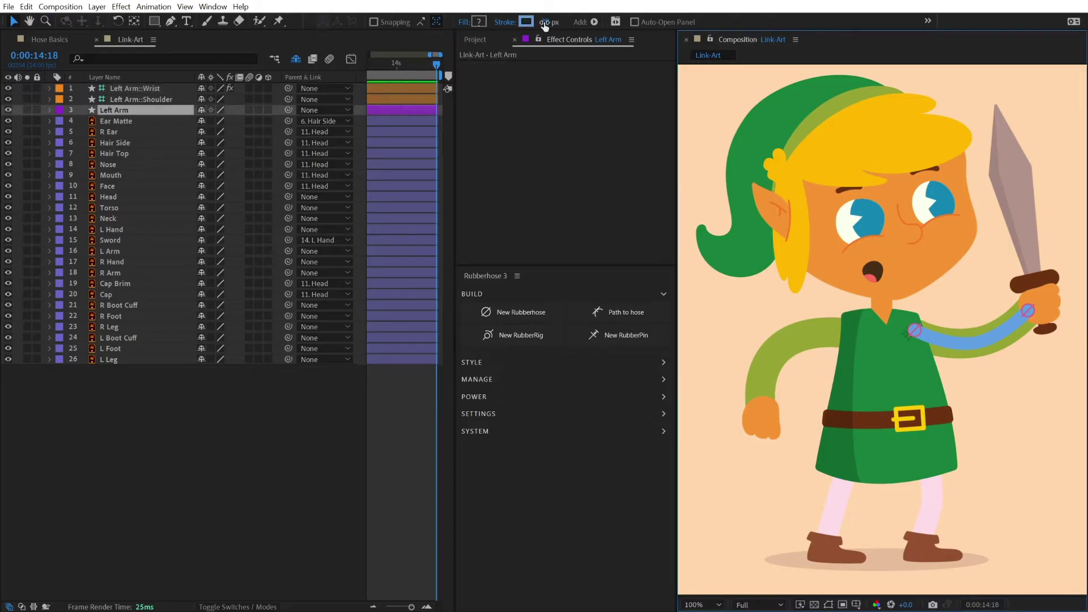
pyautogui.moveTo(544, 22); pyautogui.dragTo(564, 22)
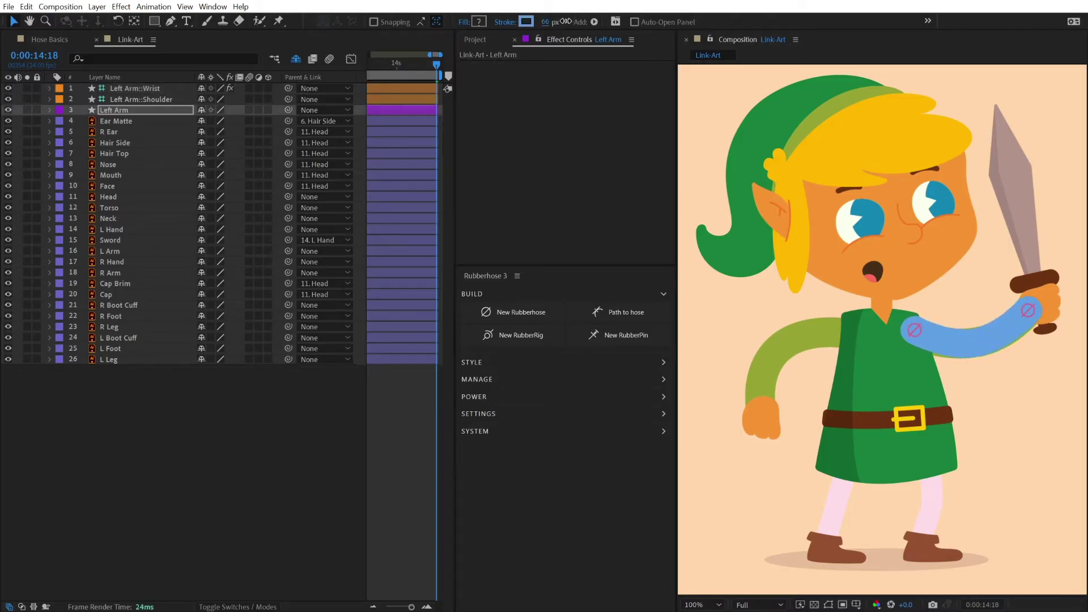
pyautogui.click(525, 24)
pyautogui.click(602, 266)
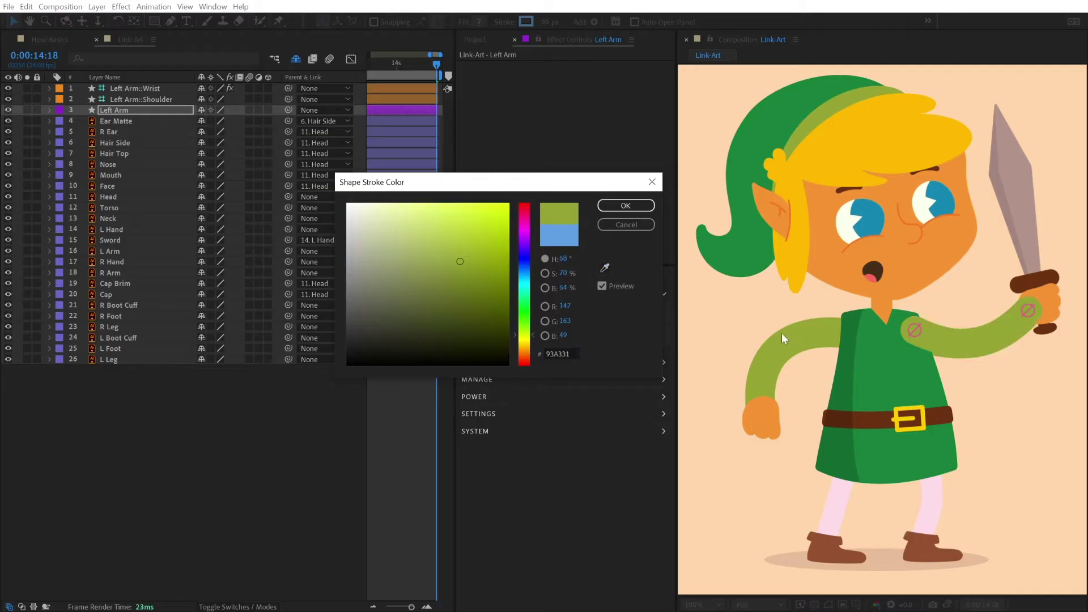
pyautogui.click(738, 321)
pyautogui.click(626, 205)
# Replace the L Arm artwork by placing the Left Arm hose directly below it and hiding L Arm, and parent L Hand to Left Arm::Wrist.
pyautogui.moveTo(111, 107)
pyautogui.mouseDown()
pyautogui.moveTo(139, 323)
pyautogui.moveTo(130, 253)
pyautogui.moveTo(43, 248)
pyautogui.mouseUp()
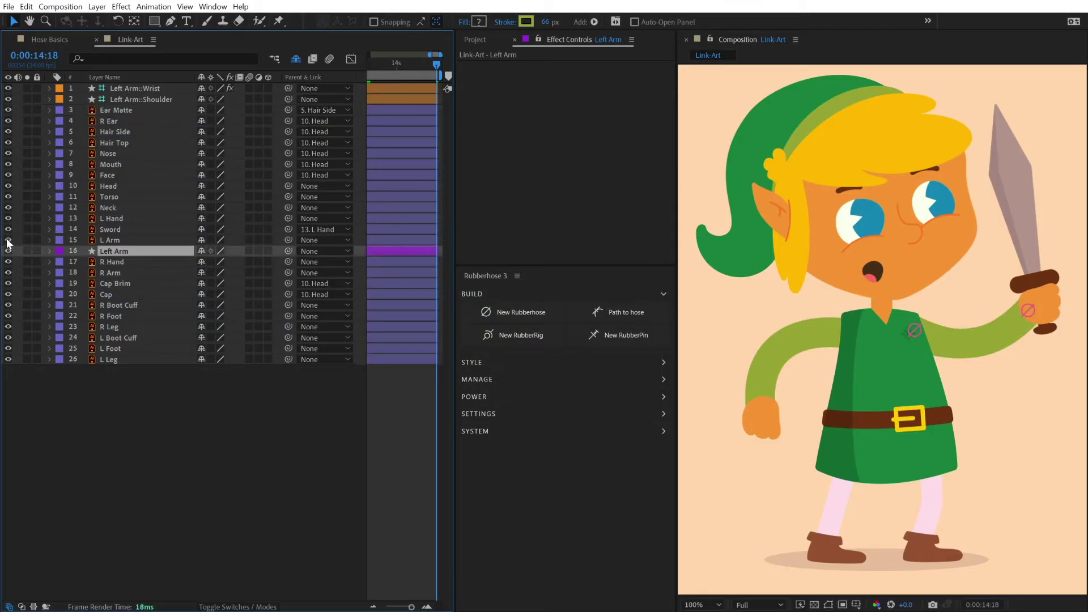
pyautogui.click(119, 220)
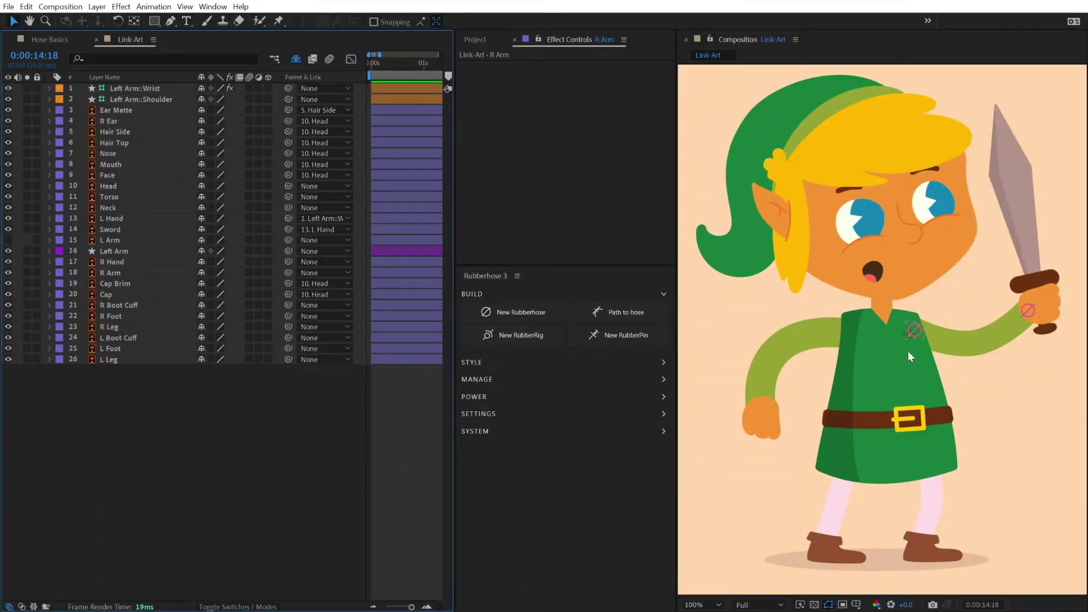
# Create shapes from the R Arm vector layer and select the arm path's shoulder point with the Pen tool.
pyautogui.rightClick(110, 272)
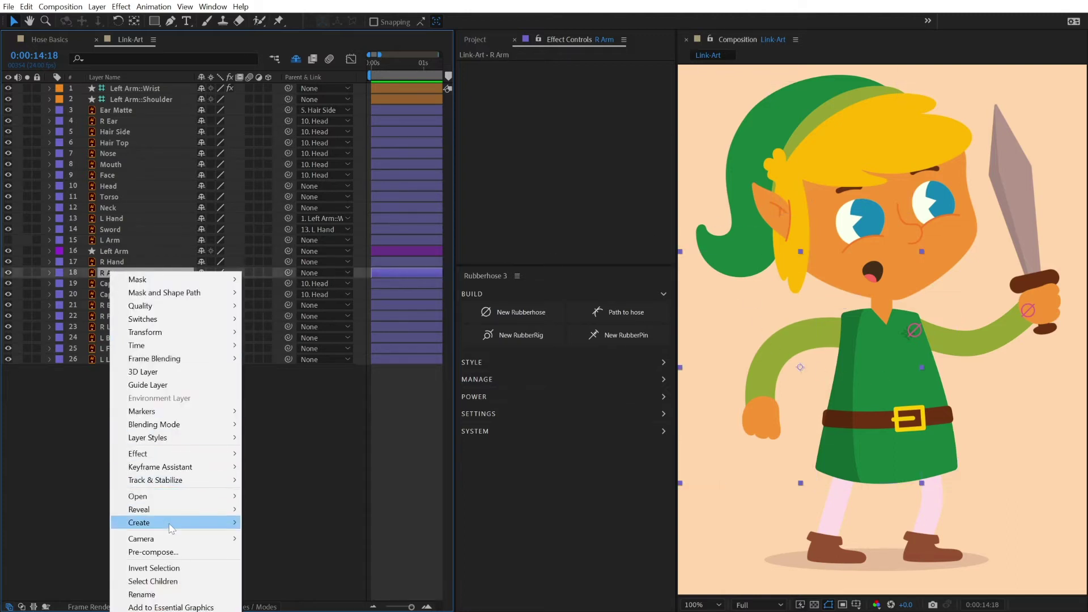
pyautogui.moveTo(170, 527)
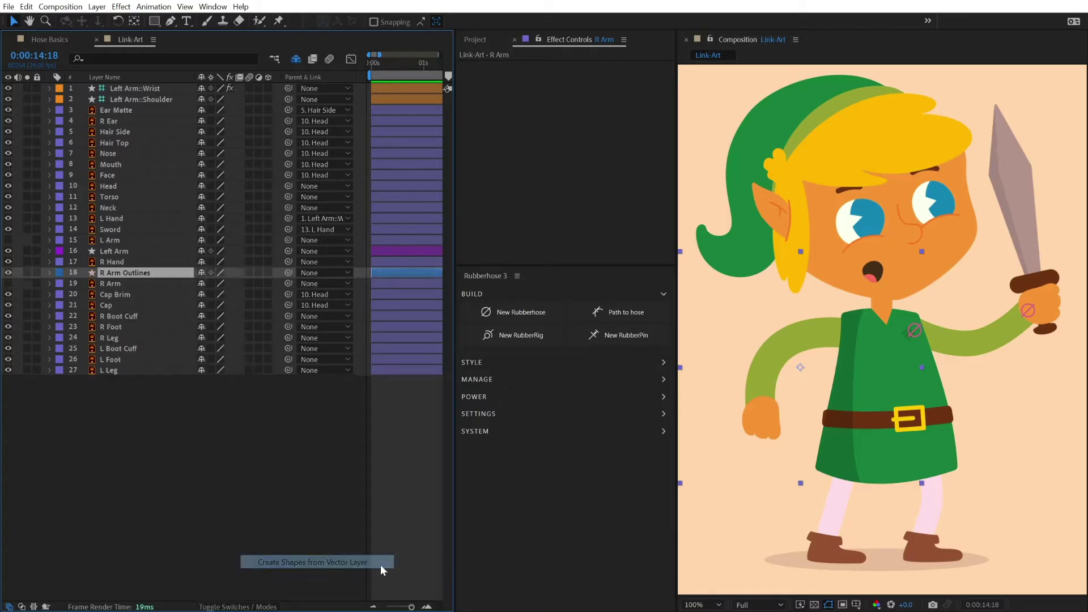
pyautogui.press('g')
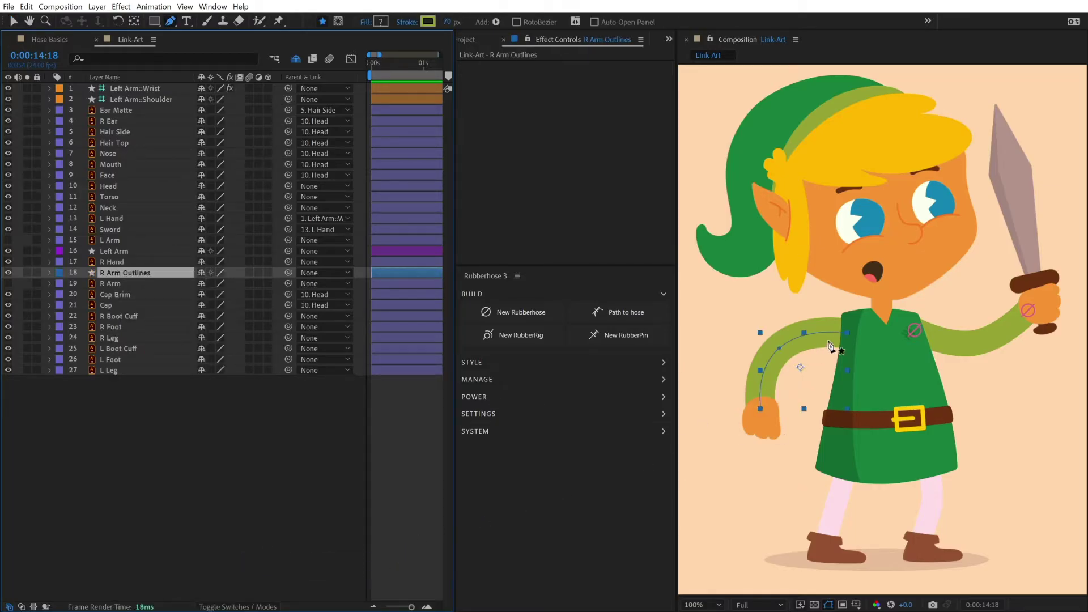
pyautogui.click(846, 333)
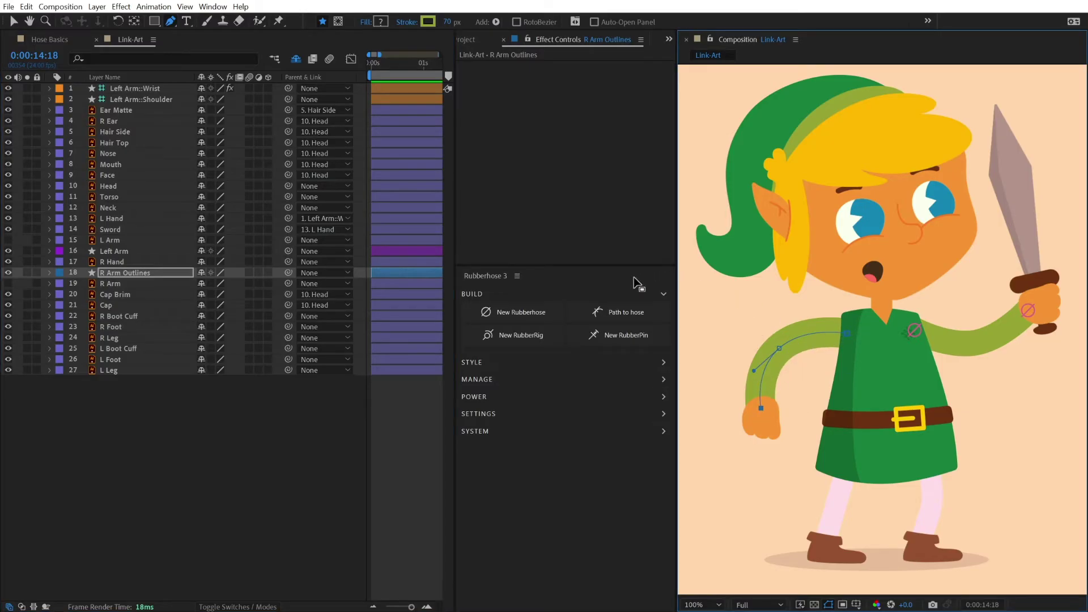
# Convert the right arm path to a hose named Right Arm with Shoulder : Wrist controllers.
pyautogui.click(614, 314)
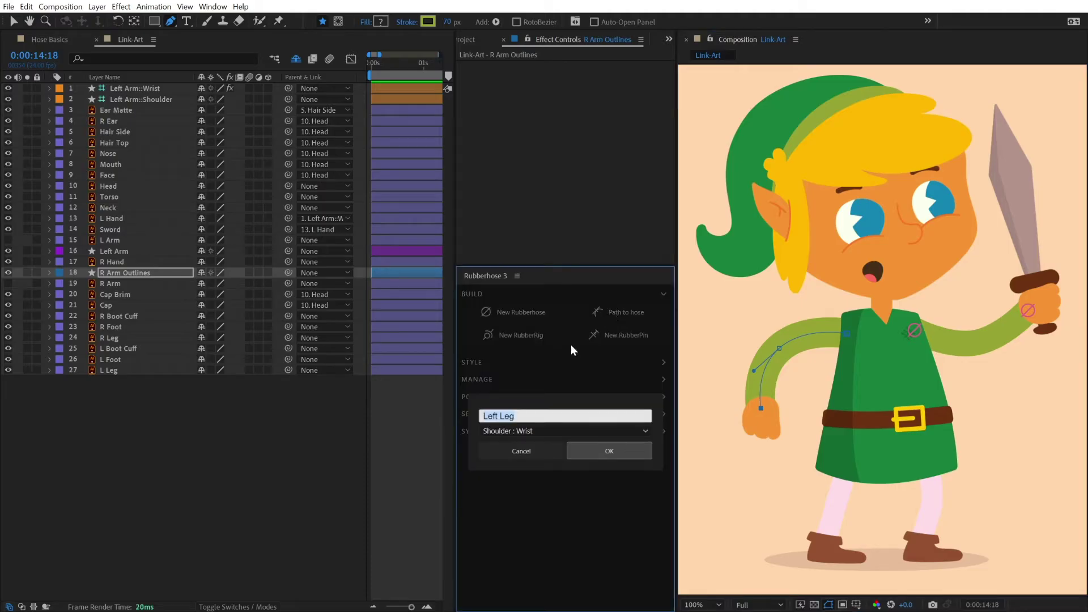
pyautogui.write('Right Arm')
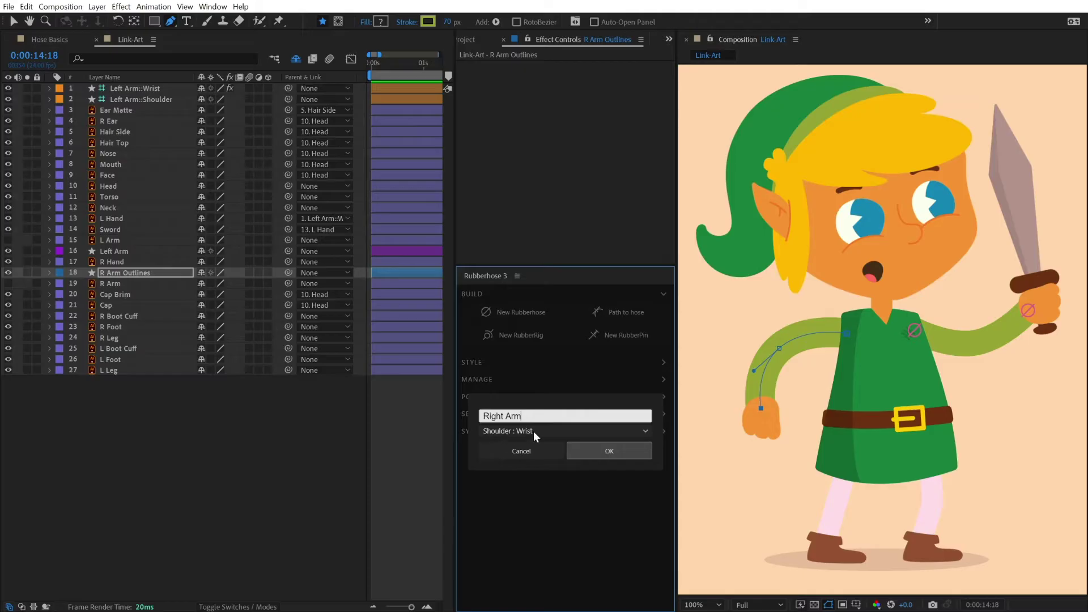
pyautogui.click(610, 451)
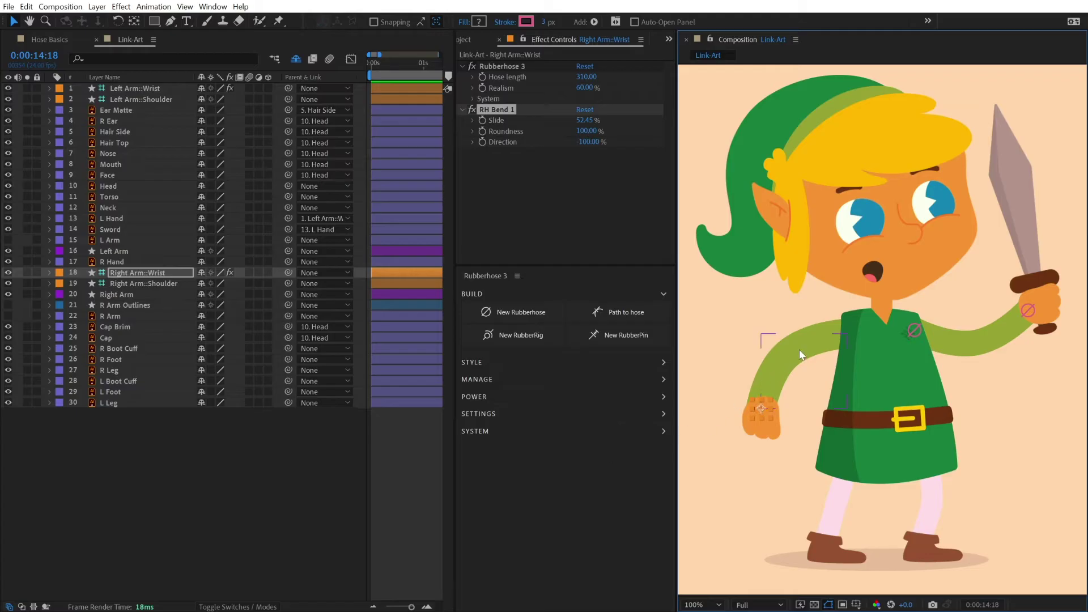
# Parent the R Hand layer to the Right Arm::Wrist controller.
pyautogui.click(799, 349)
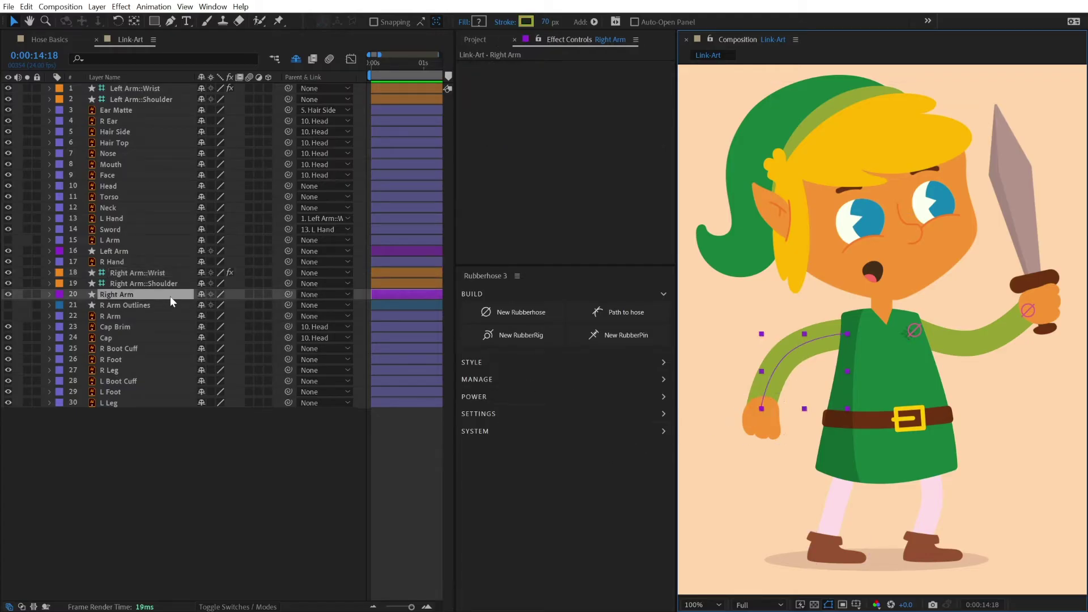
pyautogui.click(155, 273)
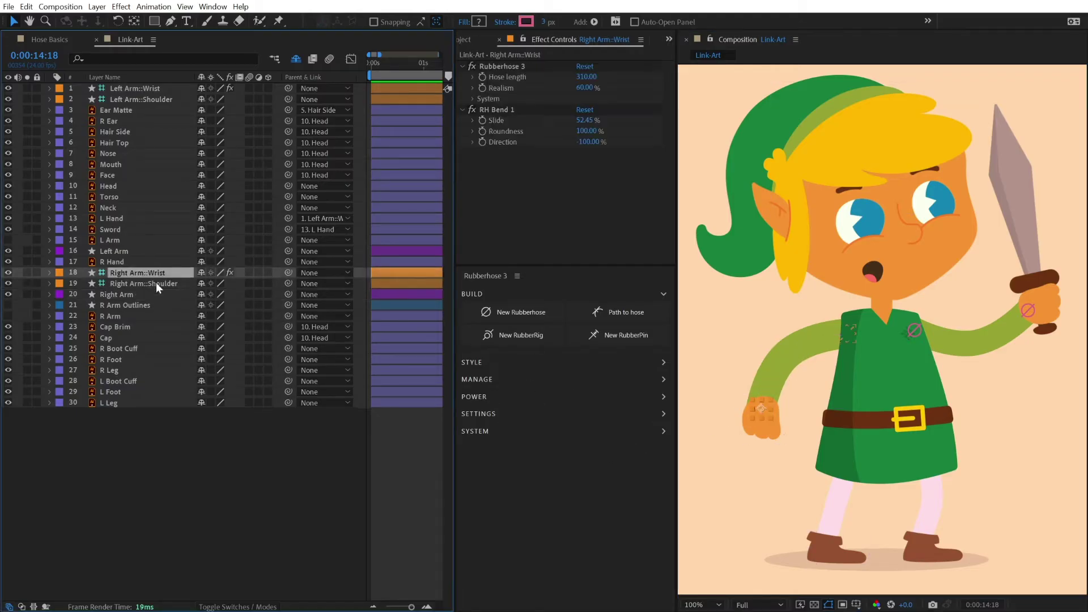
pyautogui.click(125, 260)
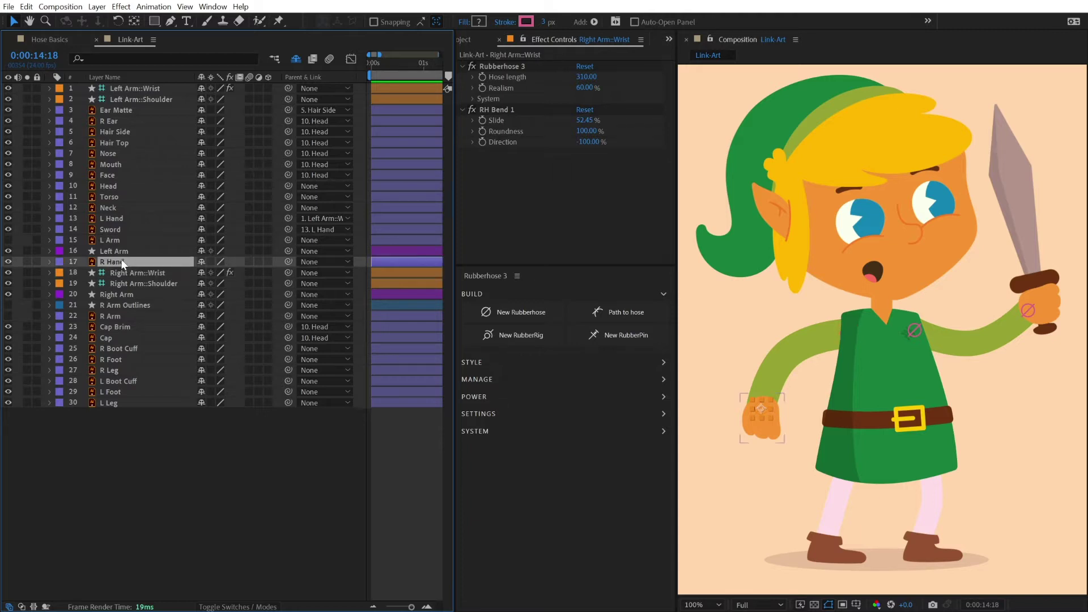
pyautogui.moveTo(288, 262); pyautogui.dragTo(169, 273)
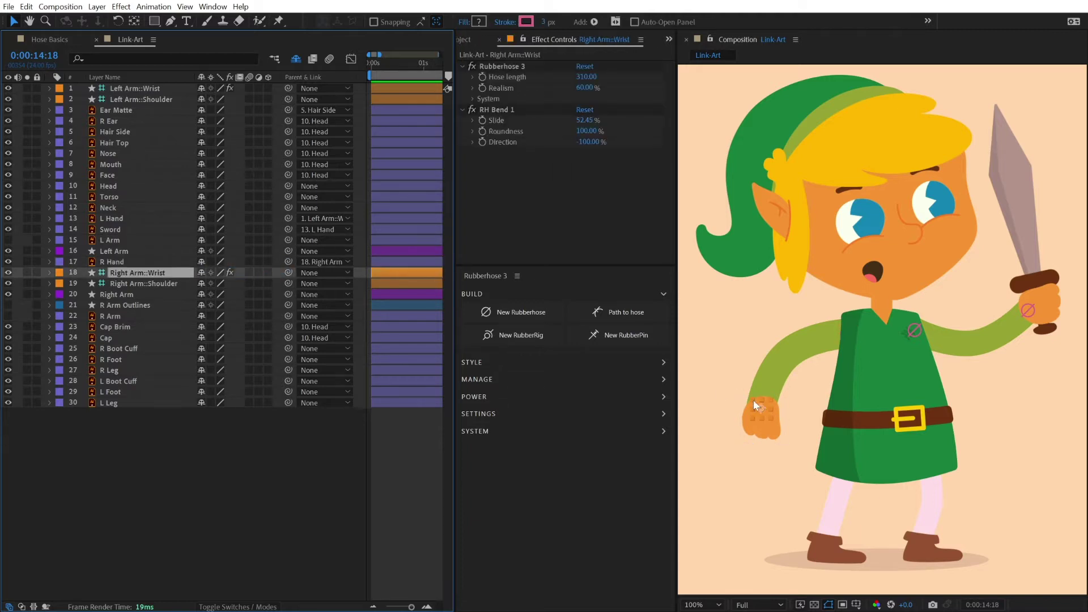
# Test the right arm's bend by moving the Right Arm::Wrist controller, and undo the move.
pyautogui.click(151, 274)
pyautogui.moveTo(766, 431); pyautogui.dragTo(791, 372)
pyautogui.hotkey('ctrl', 'z')
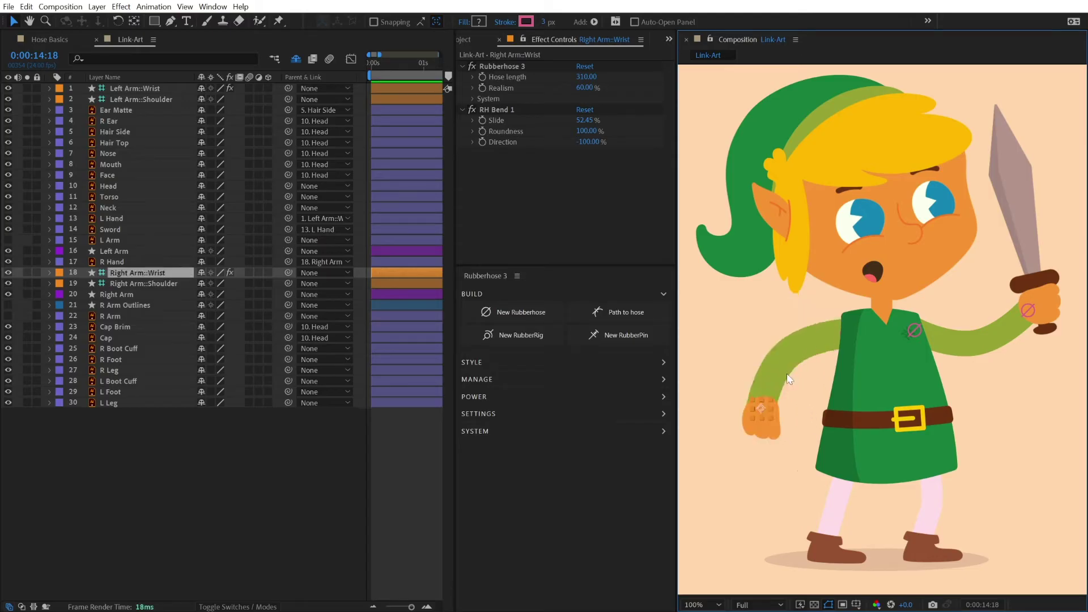
# Move the Right Arm::Wrist and Right Arm::Shoulder controllers directly below Left Arm::Shoulder in the layer stack and deselect them.
pyautogui.keyDown('ctrl'); pyautogui.click(155, 281); pyautogui.keyUp('ctrl')
pyautogui.moveTo(155, 281); pyautogui.dragTo(148, 107)
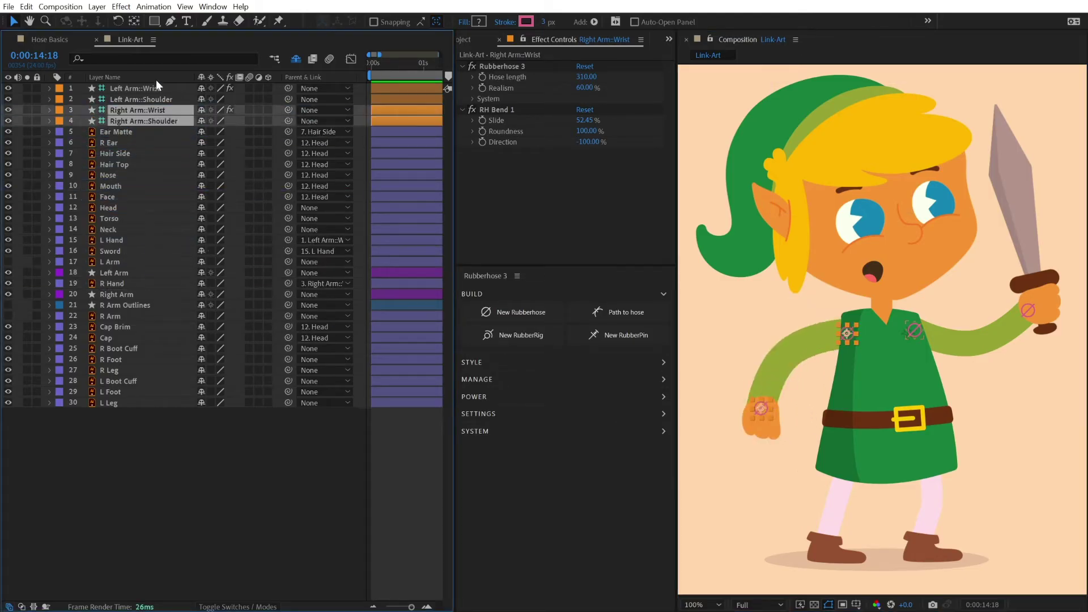
pyautogui.press('F2')
# Draw a three-point curved path with the Pen tool along the character's left leg, from inside the tunic to the boot.
pyautogui.click(170, 21)
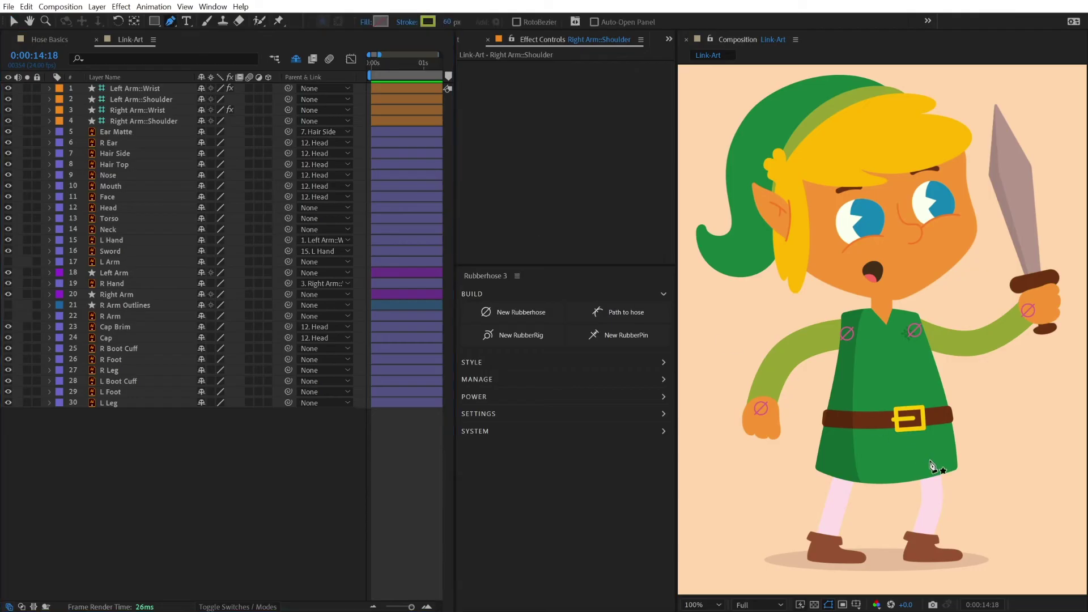
pyautogui.click(931, 460)
pyautogui.moveTo(934, 504)
pyautogui.mouseDown()
pyautogui.moveTo(926, 527)
pyautogui.moveTo(935, 501)
pyautogui.mouseUp()
pyautogui.click(919, 542)
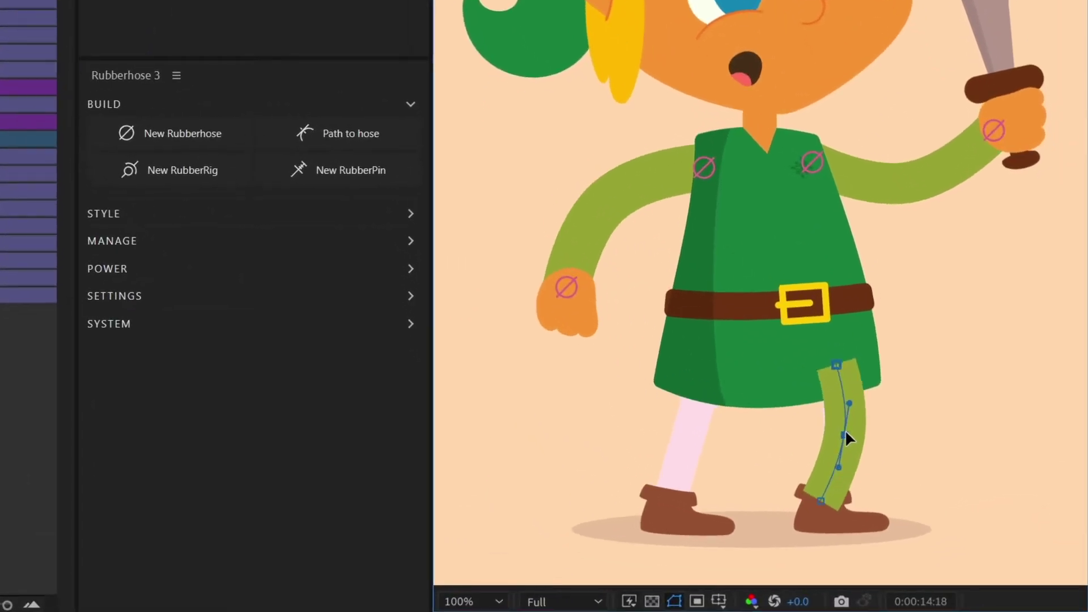
pyautogui.moveTo(844, 430); pyautogui.dragTo(843, 433)
# Try deleting the middle point of the leg path, and undo the deletion.
pyautogui.keyDown('ctrl'); pyautogui.click(842, 438); pyautogui.keyUp('ctrl')
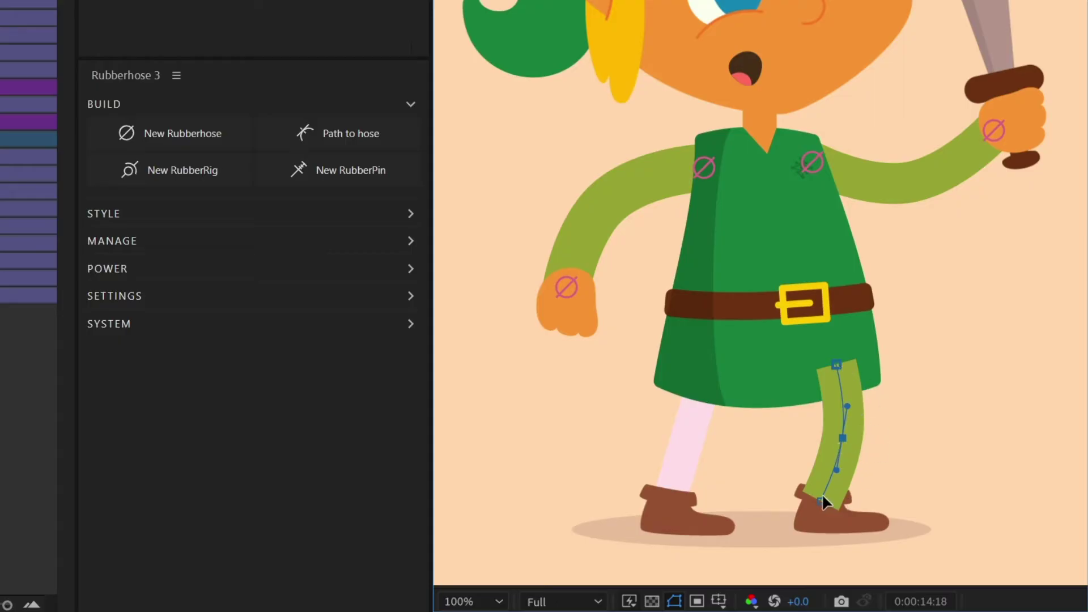
pyautogui.press('Delete')
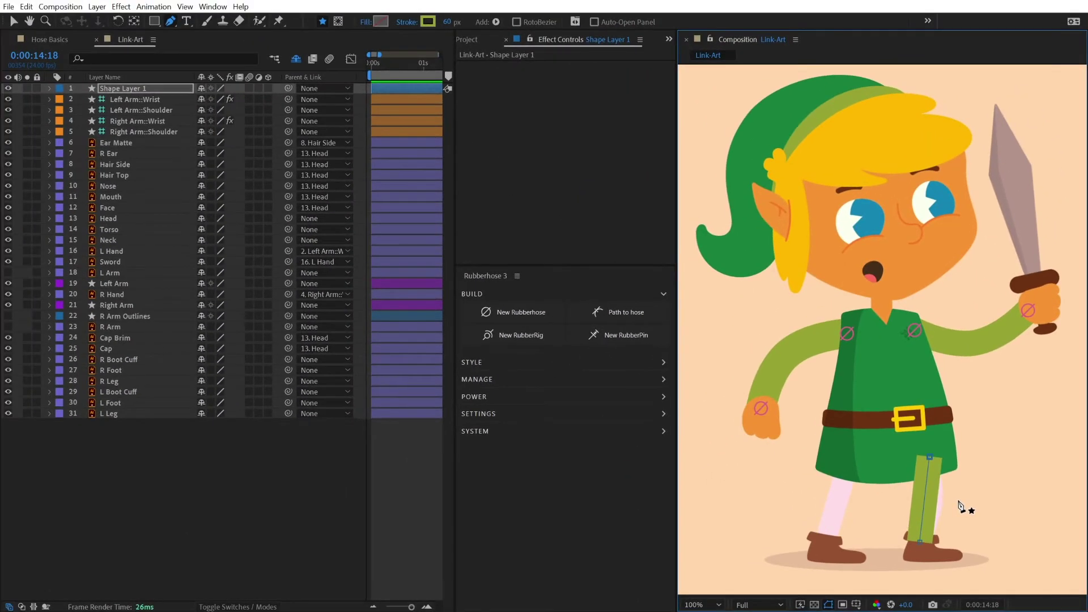
pyautogui.hotkey('ctrl', 'z')
# Give the leg path a 40 px stroke in the pink FFDEE7 sampled from the leg artwork.
pyautogui.click(444, 24)
pyautogui.write('40')
pyautogui.press('Return')
pyautogui.click(427, 21)
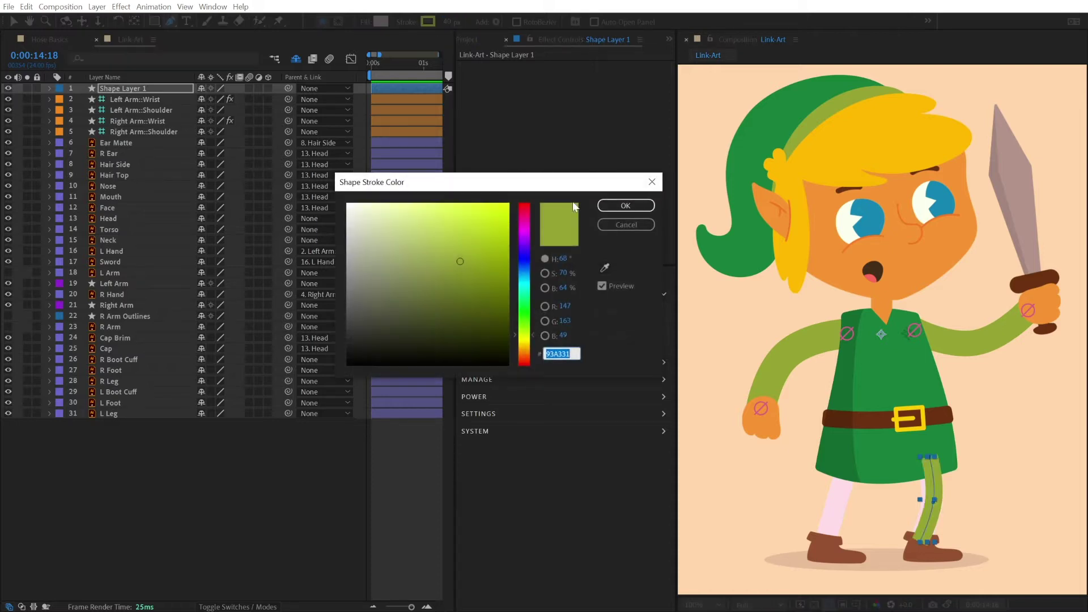
pyautogui.click(605, 268)
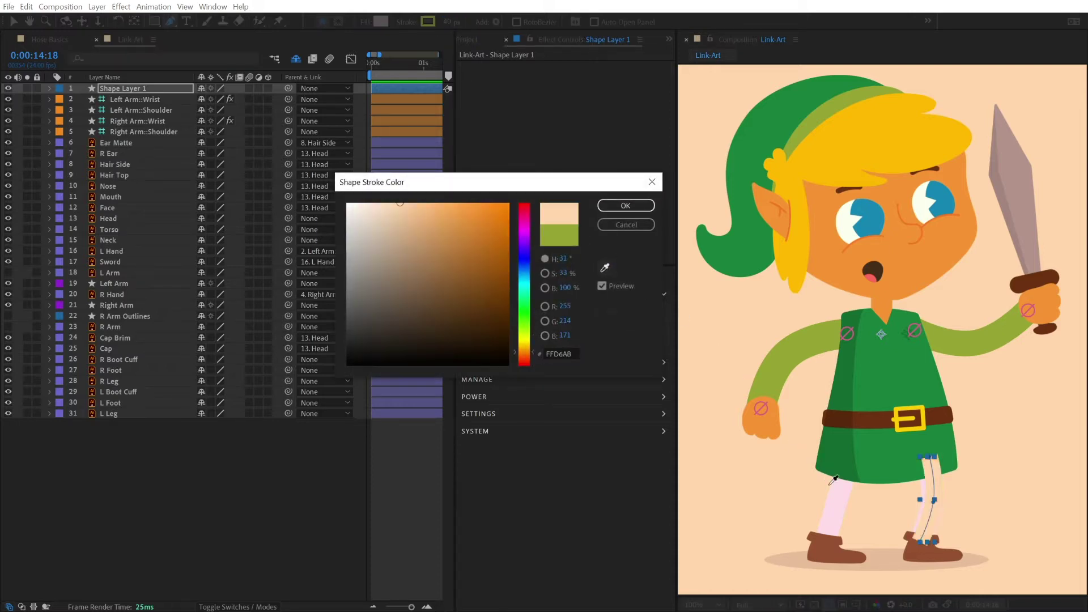
pyautogui.click(629, 205)
# Set the leg stroke of Shape Layer 1 to round line caps and round joins.
pyautogui.click(50, 88)
pyautogui.click(61, 100)
pyautogui.click(72, 111)
pyautogui.click(80, 132)
pyautogui.click(237, 186)
pyautogui.click(218, 214)
pyautogui.click(237, 196)
pyautogui.click(218, 224)
pyautogui.click(50, 89)
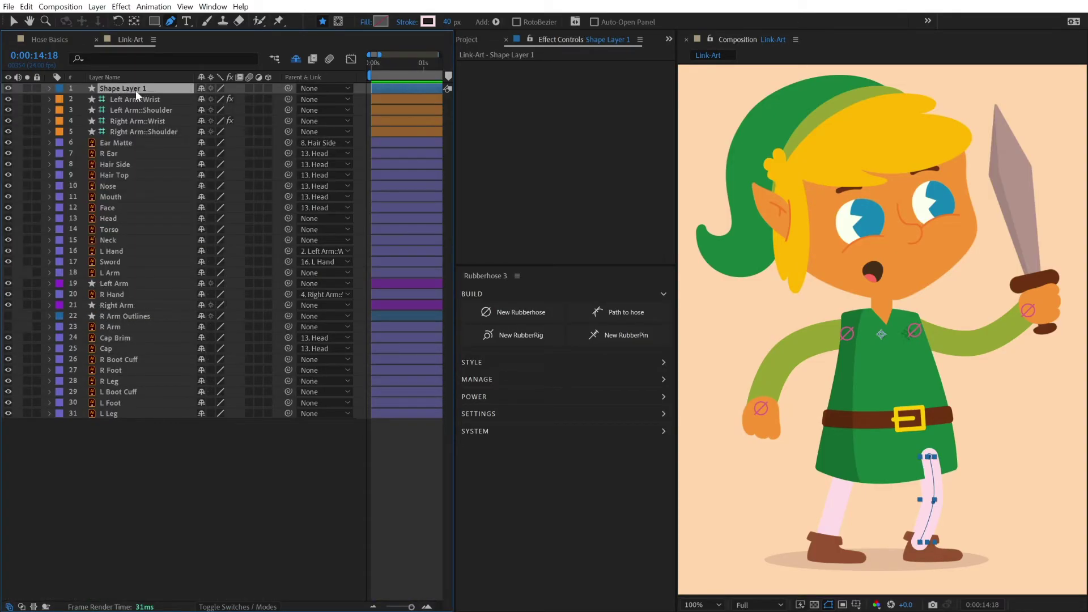
# Convert the leg path to a hose named Left Leg with Hip : Ankle controllers.
pyautogui.click(630, 311)
pyautogui.write('Left Leg')
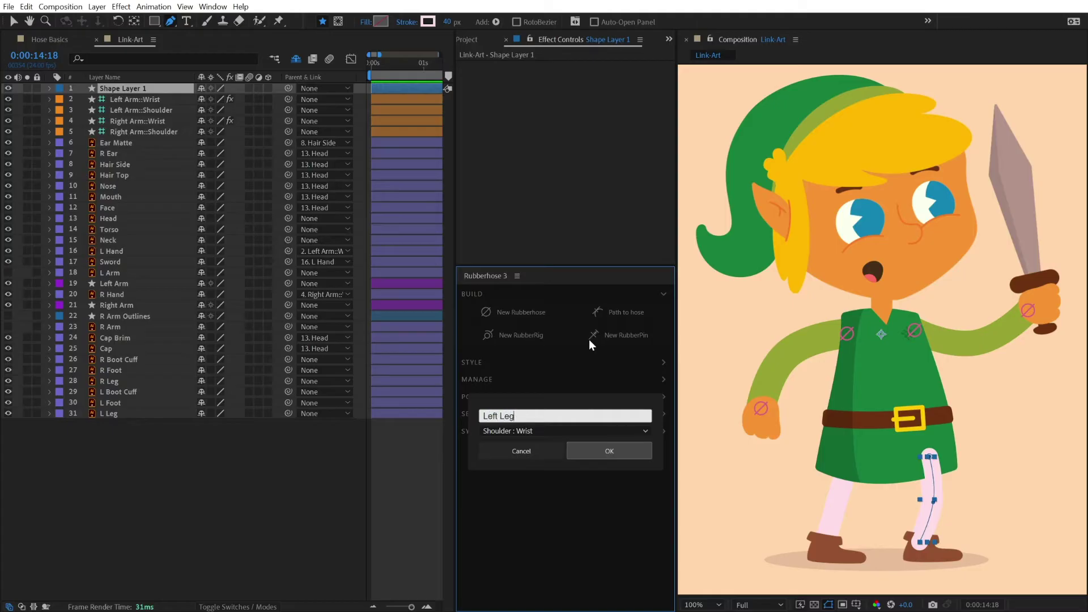
pyautogui.click(517, 431)
pyautogui.click(502, 478)
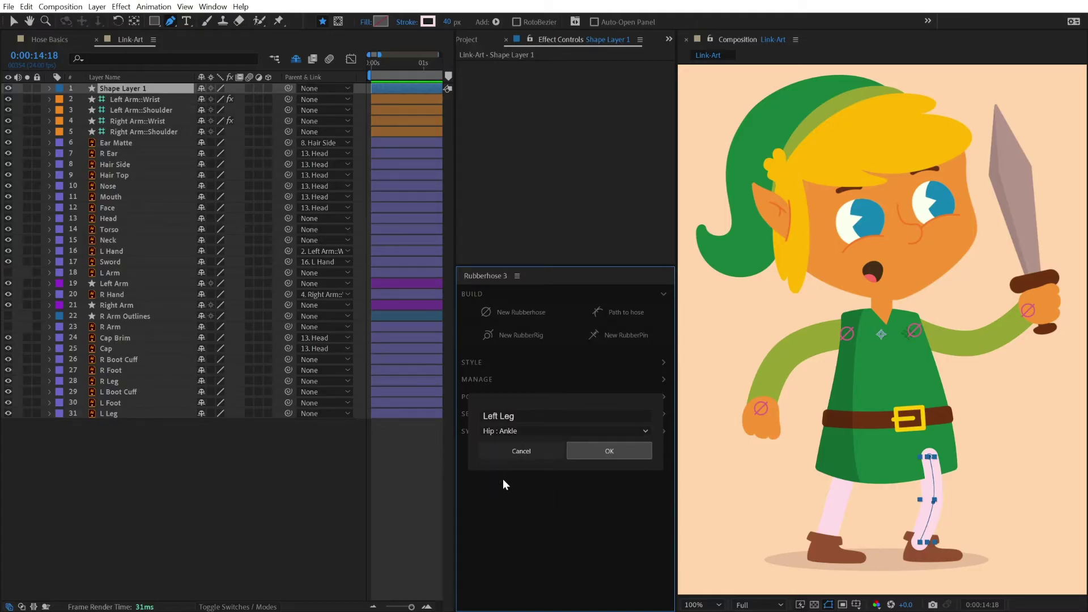
pyautogui.click(589, 452)
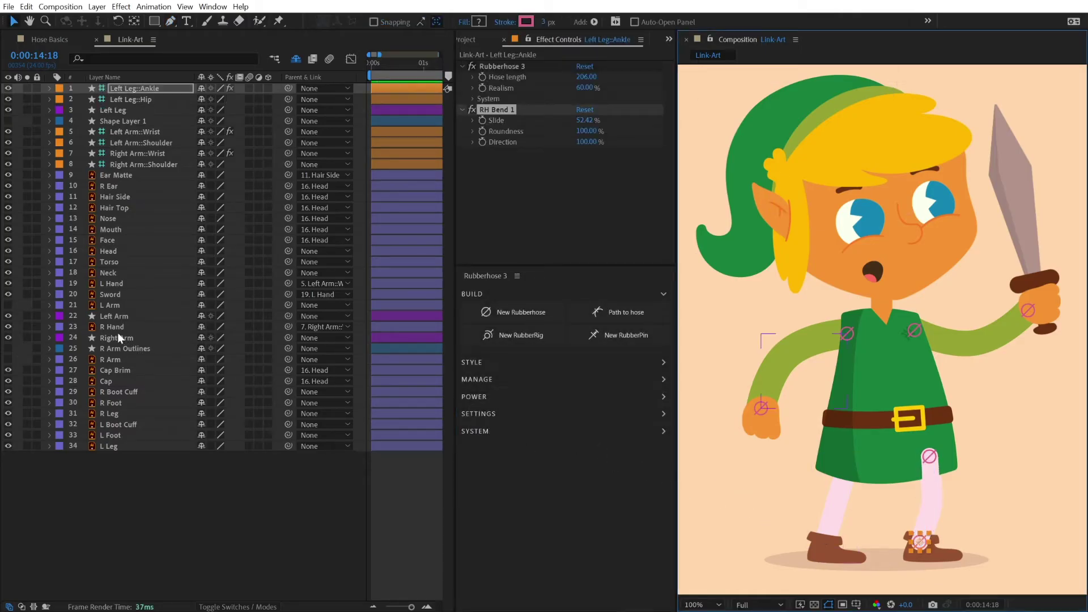
# Place the Left Leg hose directly above the L Leg artwork and hide L Leg.
pyautogui.moveTo(117, 110); pyautogui.dragTo(103, 447)
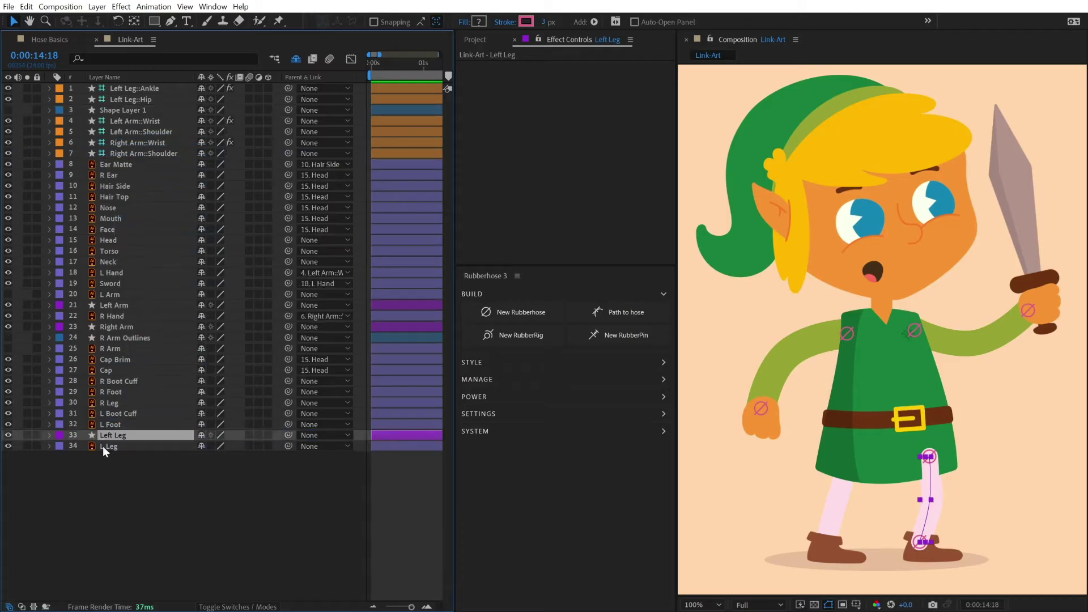
pyautogui.click(970, 511)
# Try a lower Realism value on Left Leg::Ankle, undo it, and set the Hose length to 208.
pyautogui.click(921, 543)
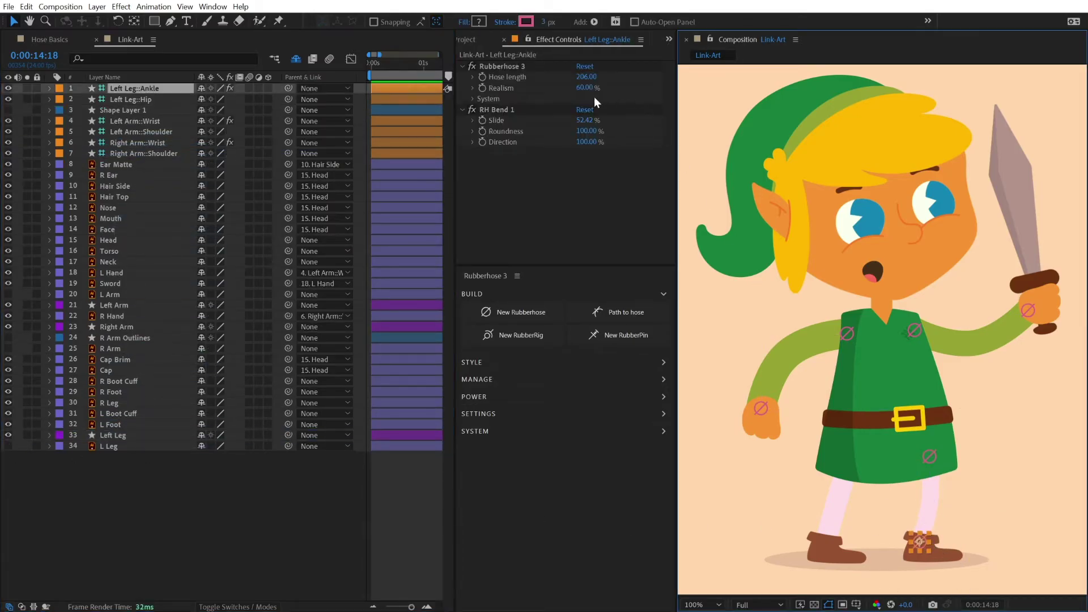
pyautogui.moveTo(580, 88); pyautogui.dragTo(617, 88)
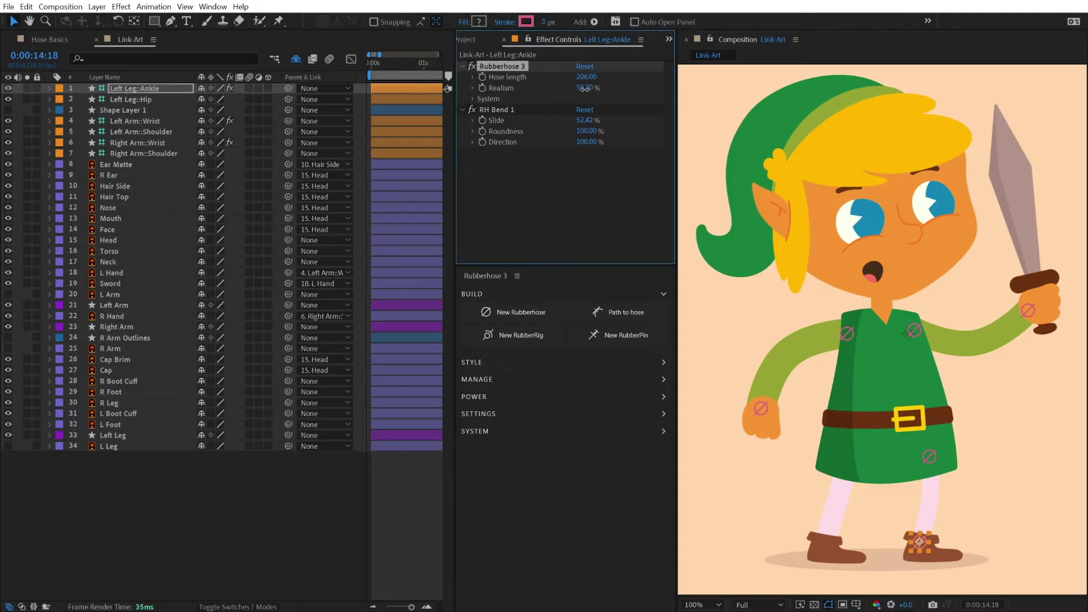
pyautogui.hotkey('ctrl', 'z')
# Parent the L Foot and L Boot Cuff layers to the Left Leg::Ankle controller.
pyautogui.click(917, 541)
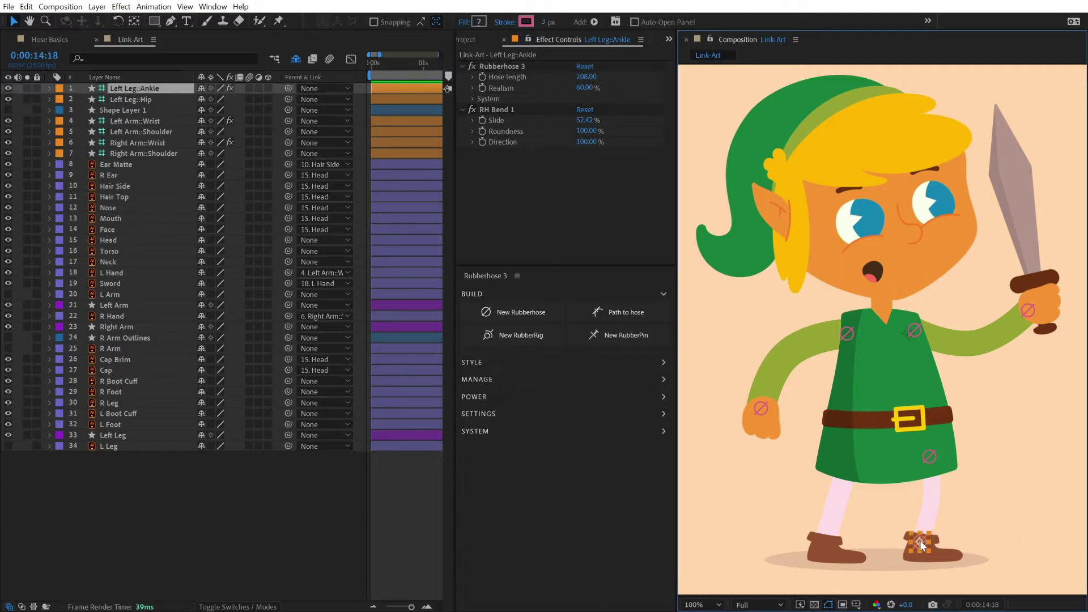
pyautogui.click(134, 424)
pyautogui.keyDown('ctrl'); pyautogui.click(122, 413); pyautogui.keyUp('ctrl')
pyautogui.moveTo(288, 413); pyautogui.dragTo(127, 87)
pyautogui.click(127, 87)
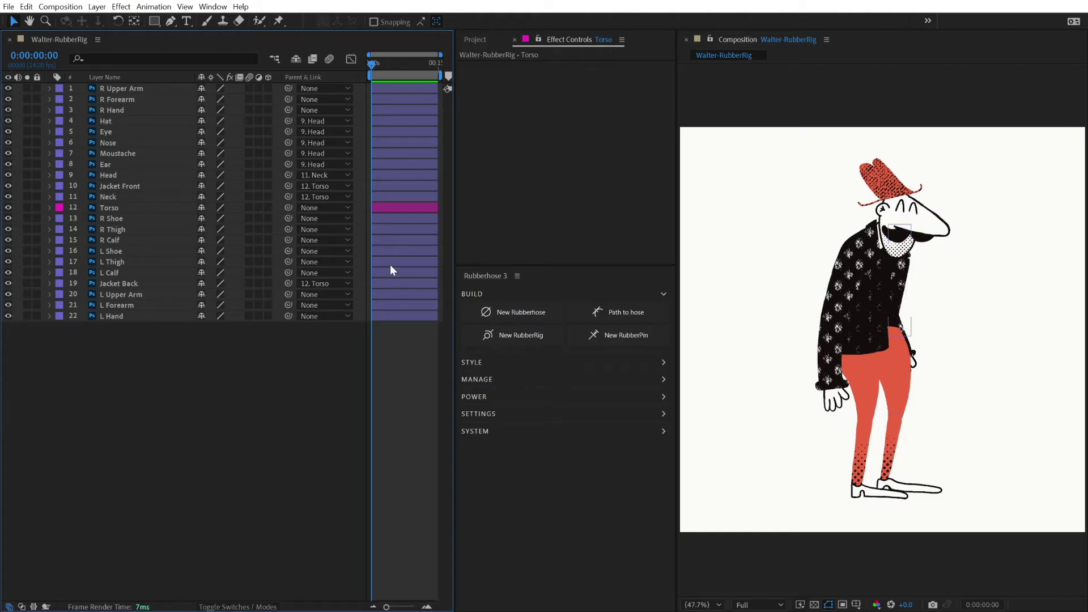
# Solo the R Upper Arm, R Forearm and R Hand layers in the Walter-RubberRig composition.
pyautogui.moveTo(29, 107); pyautogui.dragTo(28, 110)
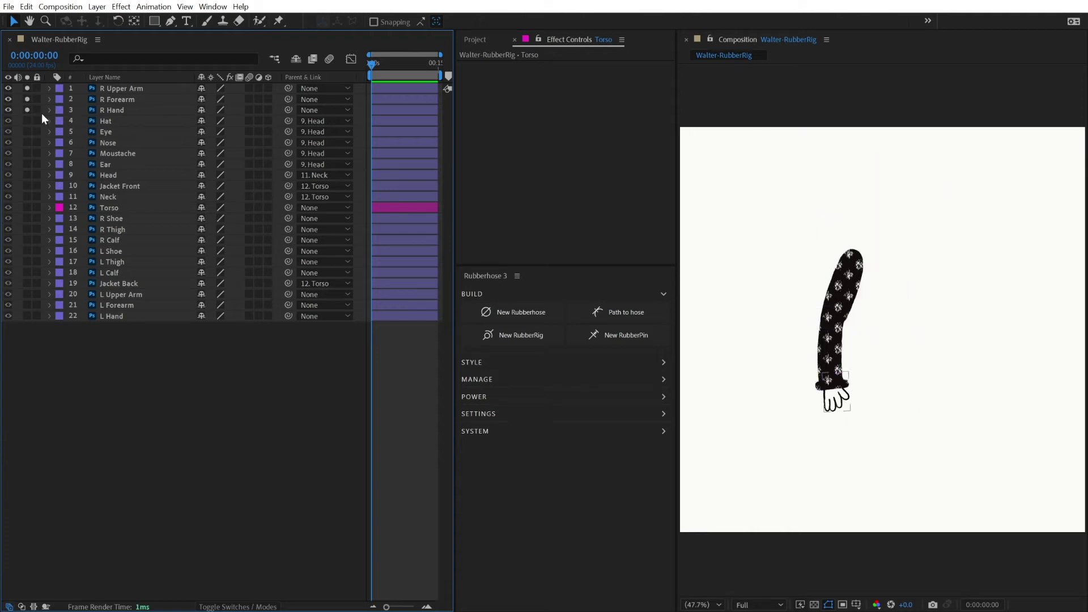
pyautogui.scroll(3, 889, 365)
pyautogui.moveTo(870, 368); pyautogui.dragTo(952, 366)
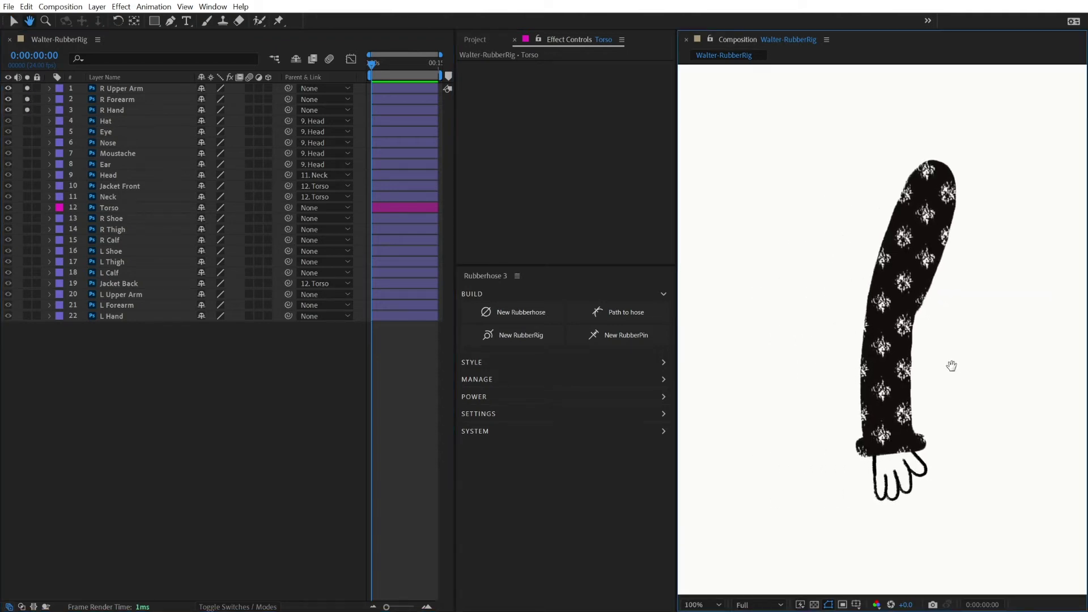
# Move the anchor point of R Upper Arm to the shoulder and that of R Forearm to the elbow.
pyautogui.click(902, 245)
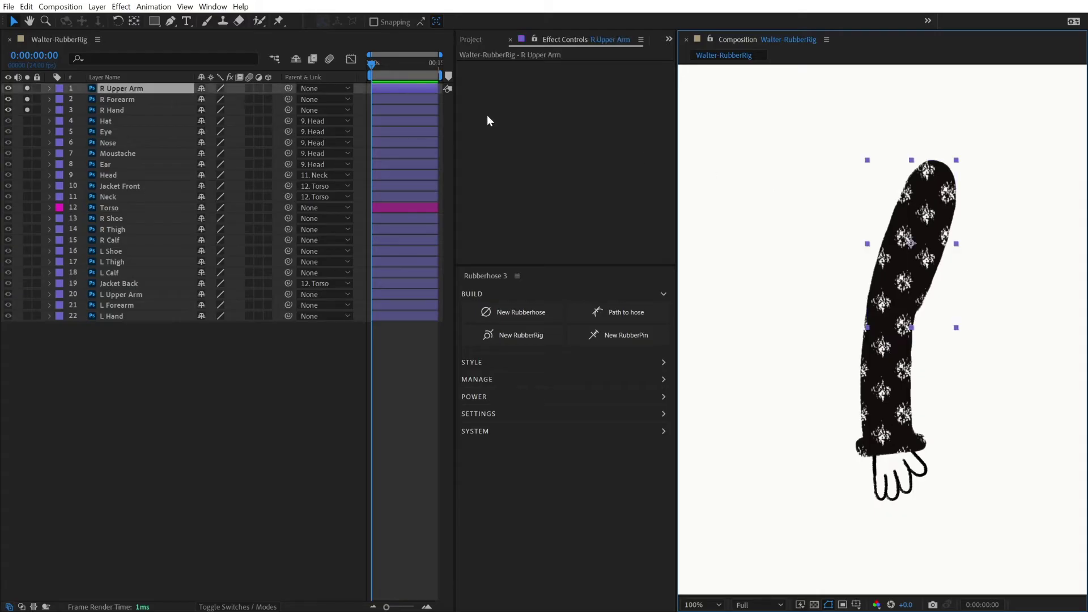
pyautogui.click(131, 23)
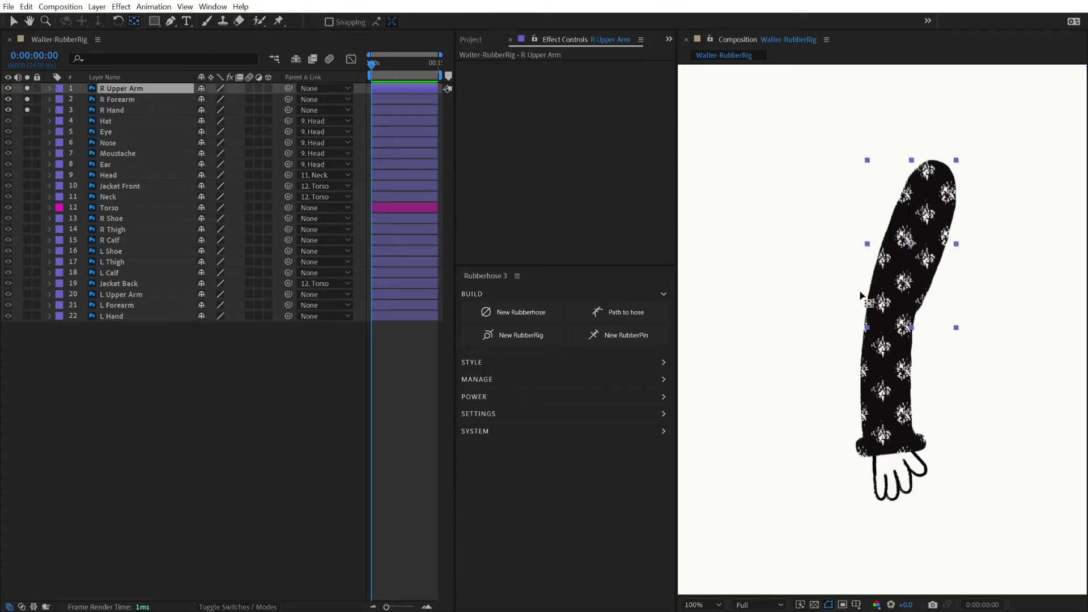
pyautogui.moveTo(910, 245); pyautogui.dragTo(927, 183)
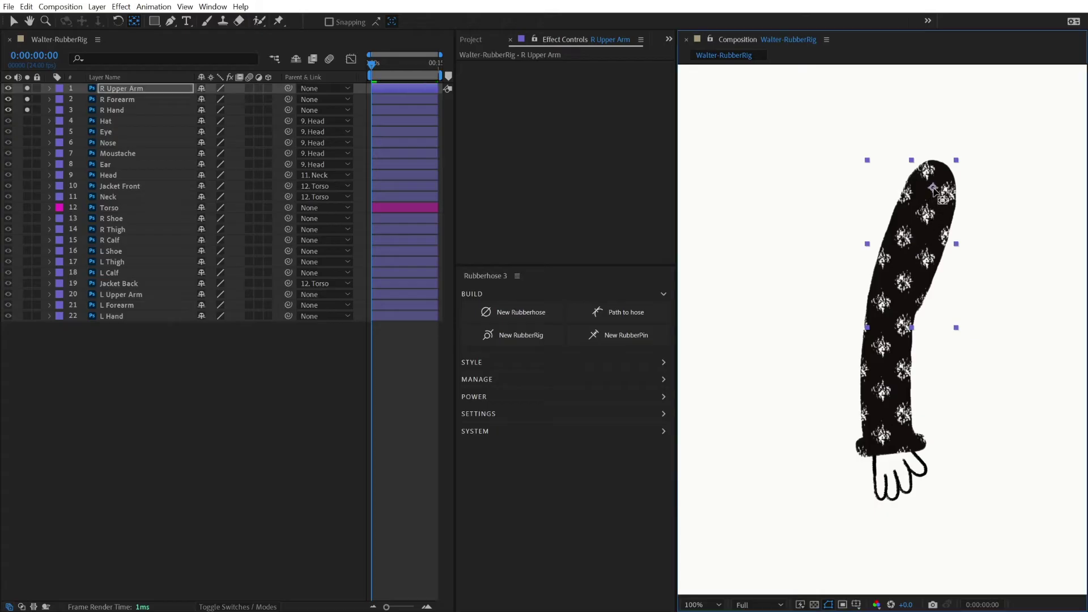
pyautogui.press('w')
pyautogui.moveTo(918, 283); pyautogui.dragTo(901, 313)
pyautogui.hotkey('ctrl', 'z')
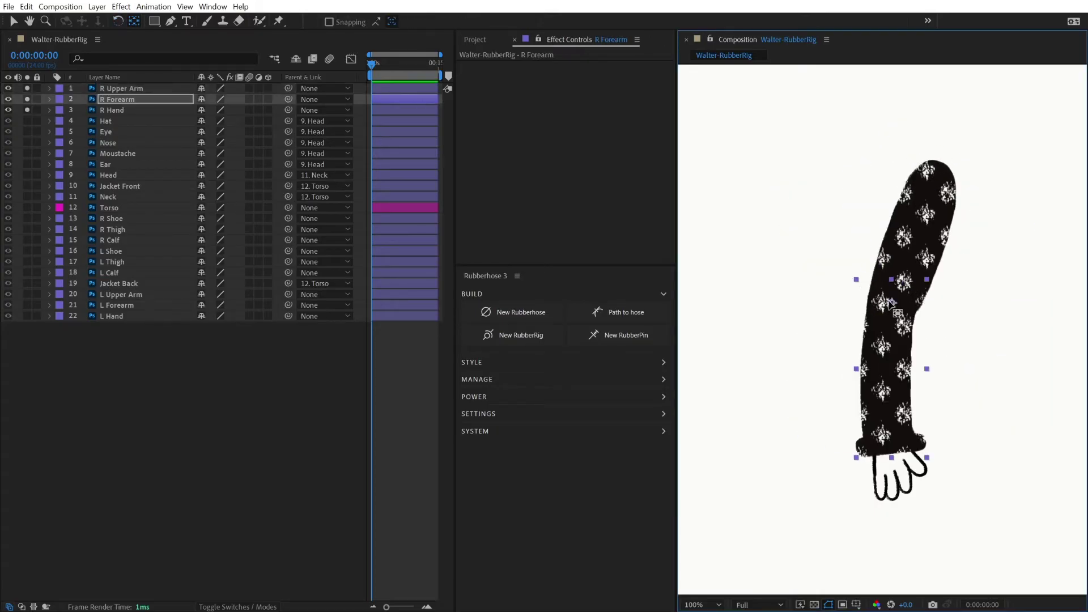
pyautogui.press('v')
# Parent R Hand to R Forearm and R Forearm to R Upper Arm.
pyautogui.click(890, 482)
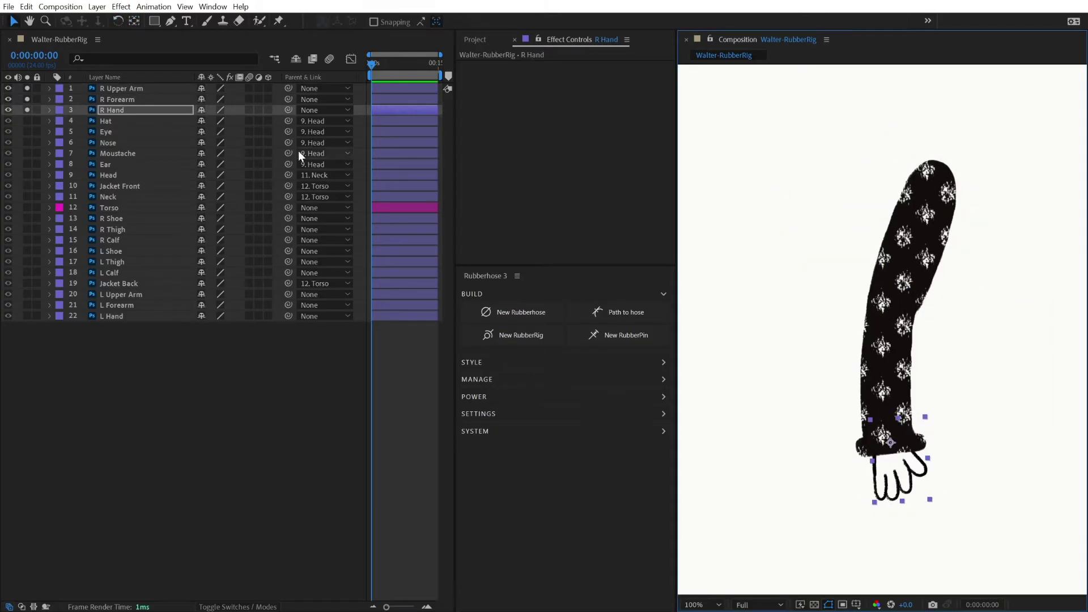
pyautogui.moveTo(288, 108); pyautogui.dragTo(279, 89)
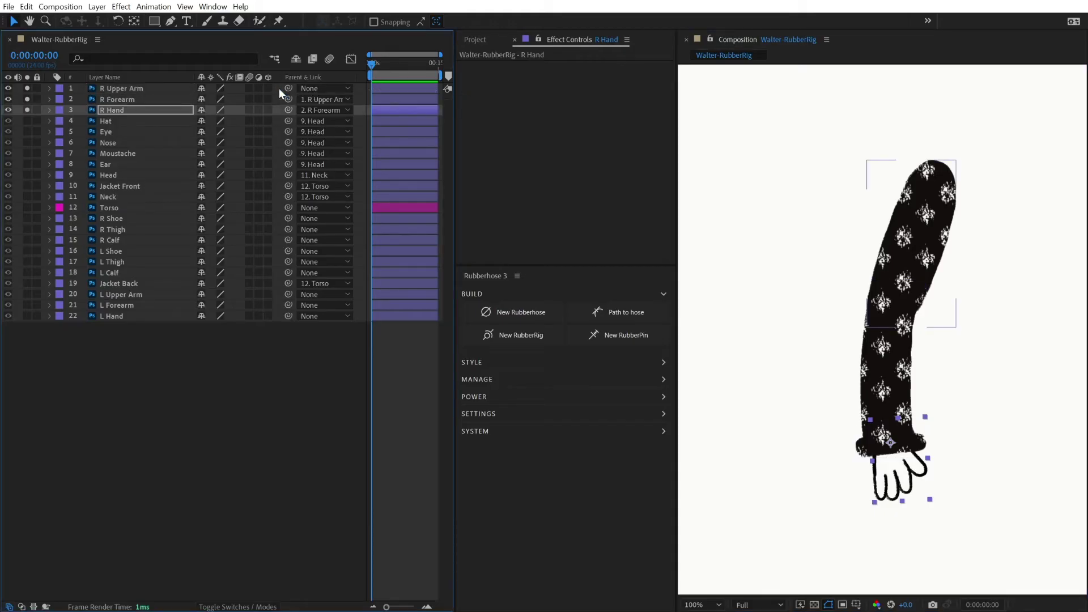
# Create a RubberRig from the R Hand layer, named R Arm with Shoulder : Wrist controllers.
pyautogui.click(117, 109)
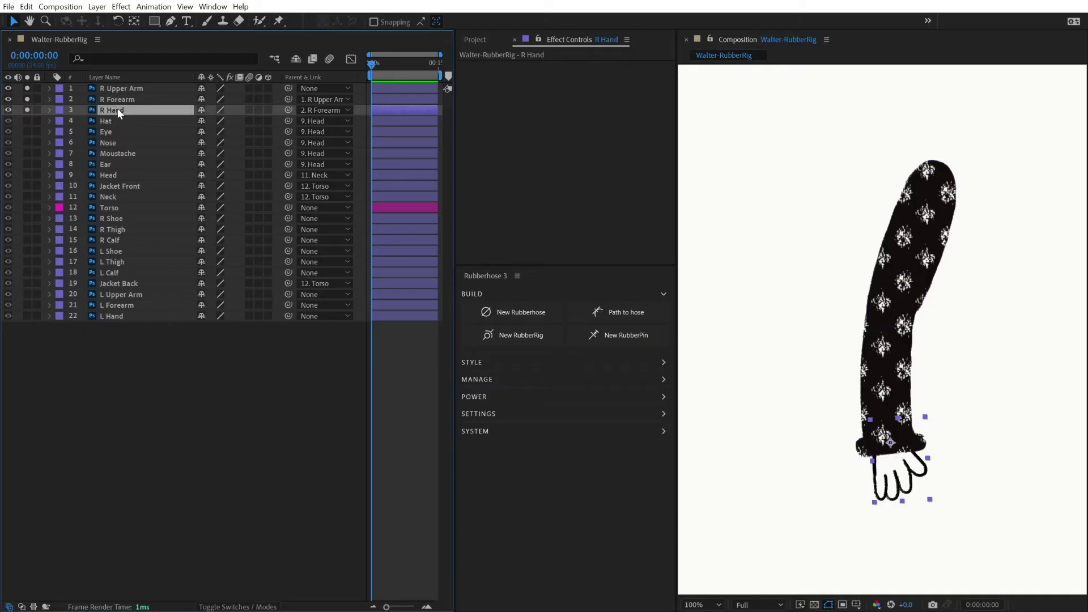
pyautogui.click(536, 338)
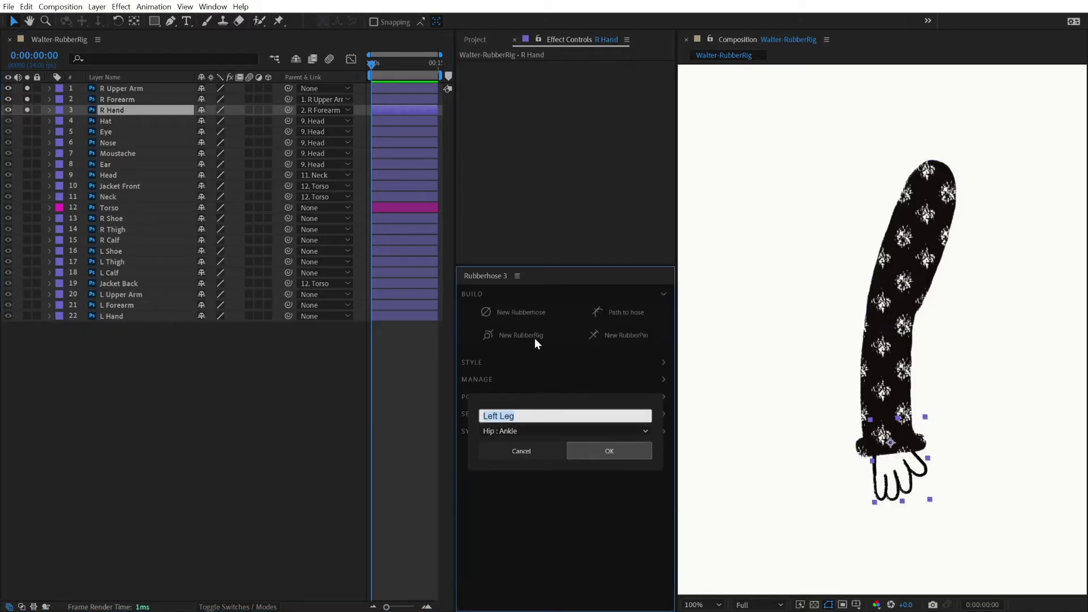
pyautogui.write('R Arm')
pyautogui.click(521, 426)
pyautogui.click(520, 462)
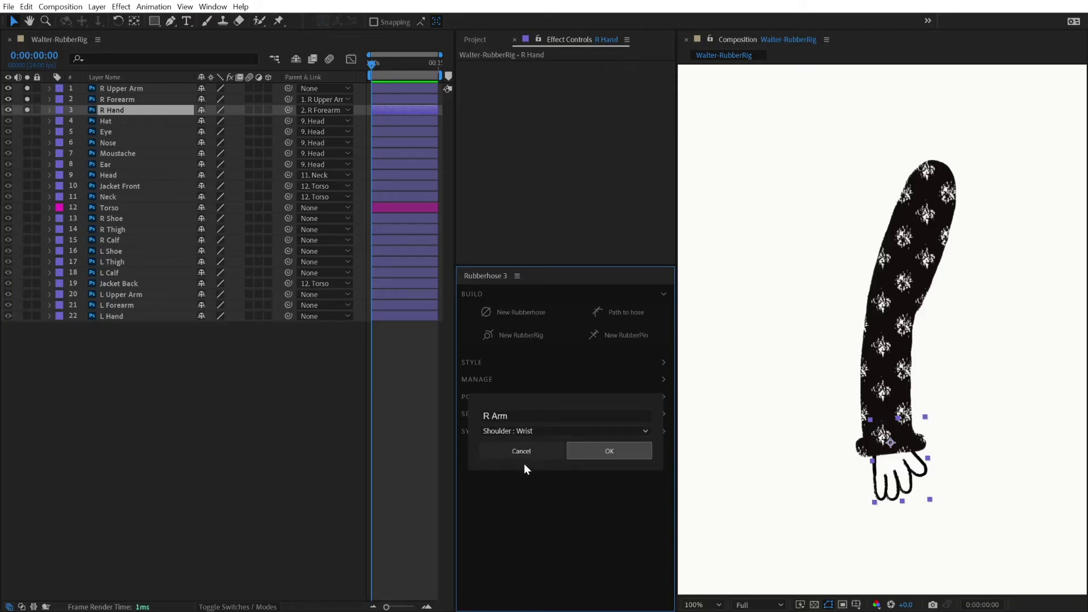
pyautogui.click(623, 454)
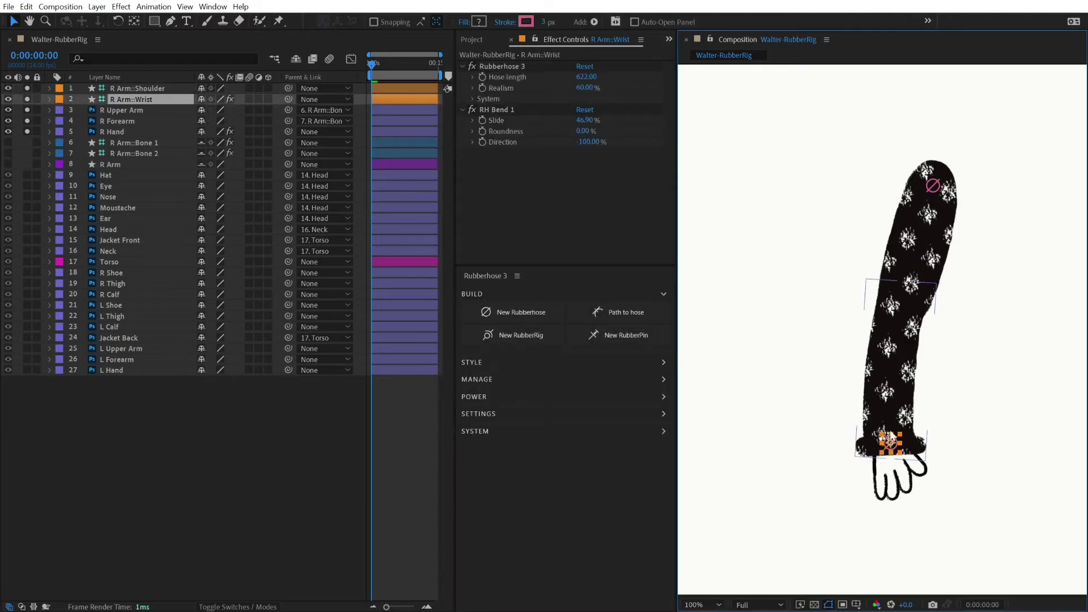
# Test the R Arm rig by moving the wrist controller and rotating R Forearm, and undo the changes.
pyautogui.moveTo(901, 439)
pyautogui.mouseDown()
pyautogui.moveTo(894, 445)
pyautogui.moveTo(905, 447)
pyautogui.moveTo(918, 397)
pyautogui.moveTo(902, 466)
pyautogui.moveTo(867, 405)
pyautogui.moveTo(892, 445)
pyautogui.moveTo(910, 323)
pyautogui.moveTo(911, 444)
pyautogui.moveTo(922, 322)
pyautogui.moveTo(930, 436)
pyautogui.moveTo(918, 529)
pyautogui.moveTo(919, 383)
pyautogui.moveTo(908, 518)
pyautogui.moveTo(918, 498)
pyautogui.moveTo(892, 448)
pyautogui.mouseUp()
pyautogui.click(901, 401)
pyautogui.press('w')
pyautogui.moveTo(901, 402); pyautogui.dragTo(893, 379)
pyautogui.hotkey('ctrl', 'z')
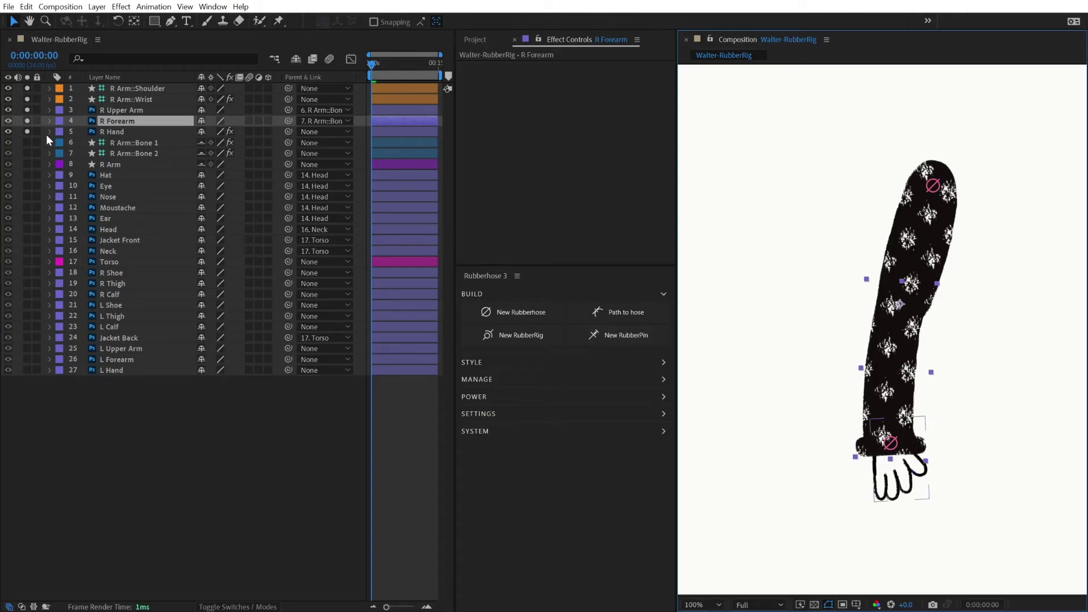
# Inspect the R Arm hose and its two bone layers in solo, and return the solo to the arm artwork and controllers.
pyautogui.moveTo(28, 143); pyautogui.dragTo(27, 88)
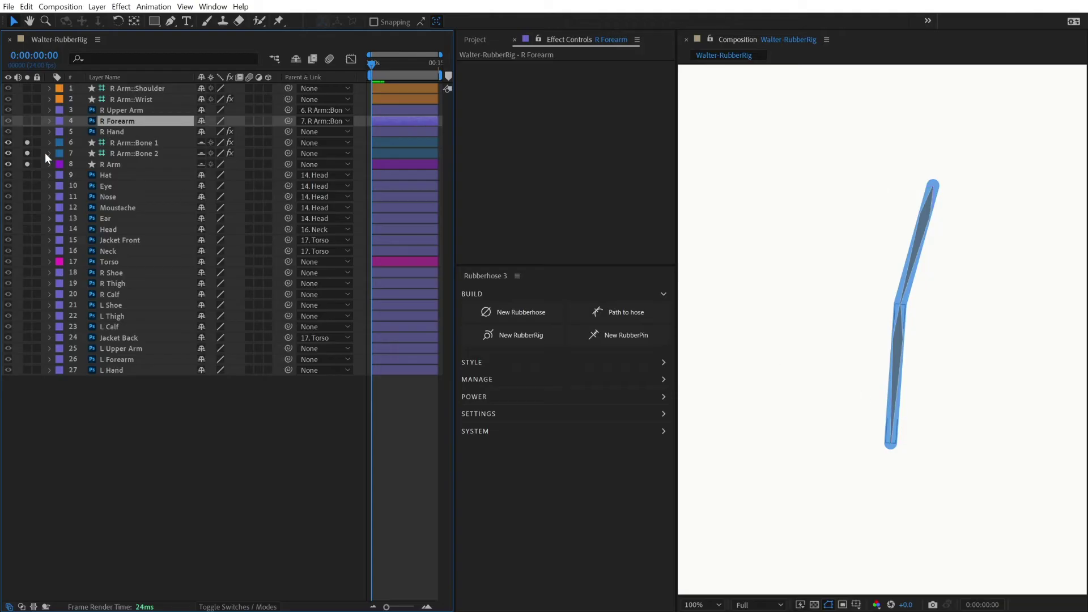
pyautogui.moveTo(28, 164); pyautogui.dragTo(26, 89)
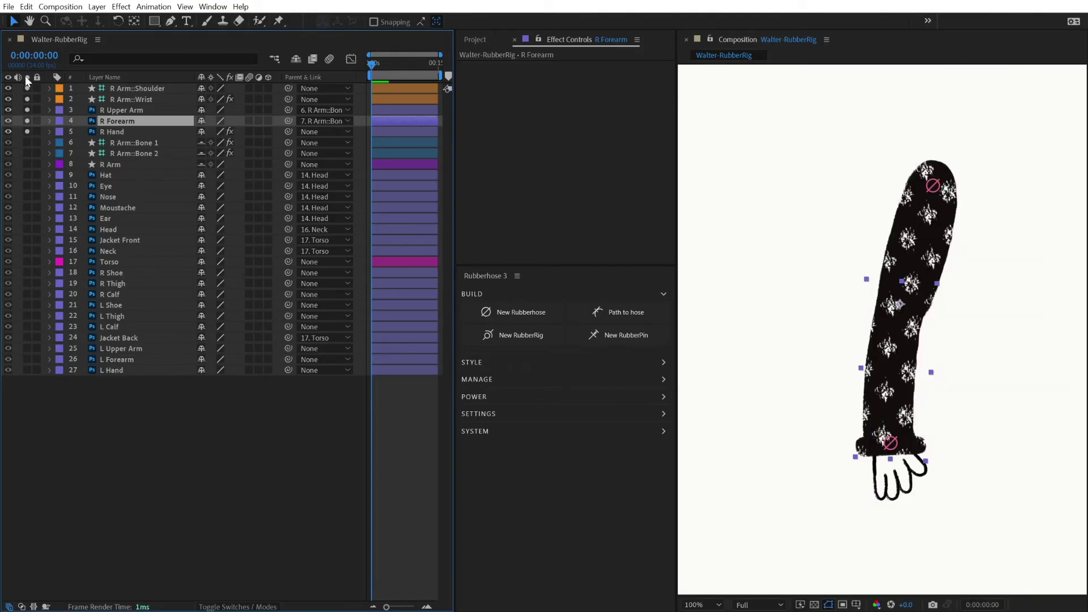
# Set the R Arm wrist controller's hose length to 641 and bend the arm by raising the controller.
pyautogui.click(889, 446)
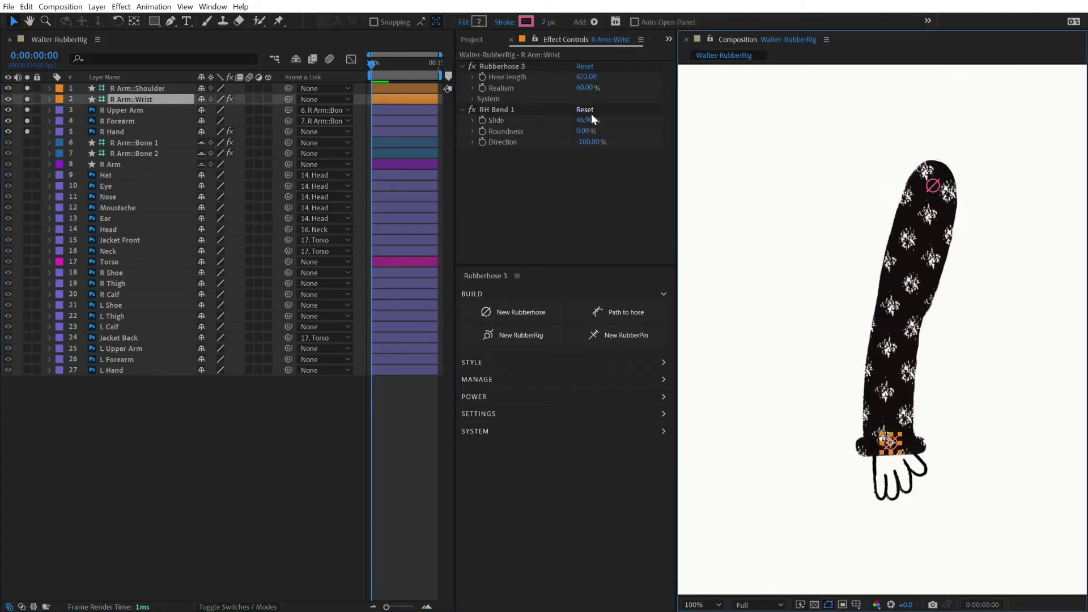
pyautogui.moveTo(586, 77); pyautogui.dragTo(524, 123)
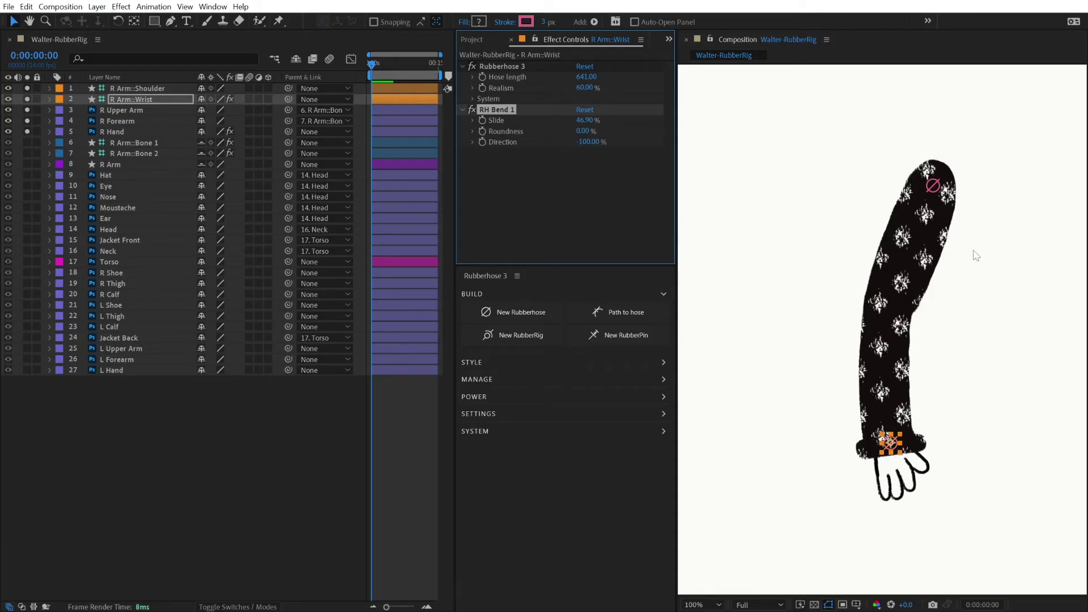
pyautogui.moveTo(890, 445)
pyautogui.mouseDown()
pyautogui.moveTo(937, 418)
pyautogui.moveTo(979, 324)
pyautogui.moveTo(957, 329)
pyautogui.moveTo(971, 341)
pyautogui.mouseUp()
# Rotate the R Arm wrist controller and turn off Auto rotate in R Hand's Parent to hose effect.
pyautogui.press('w')
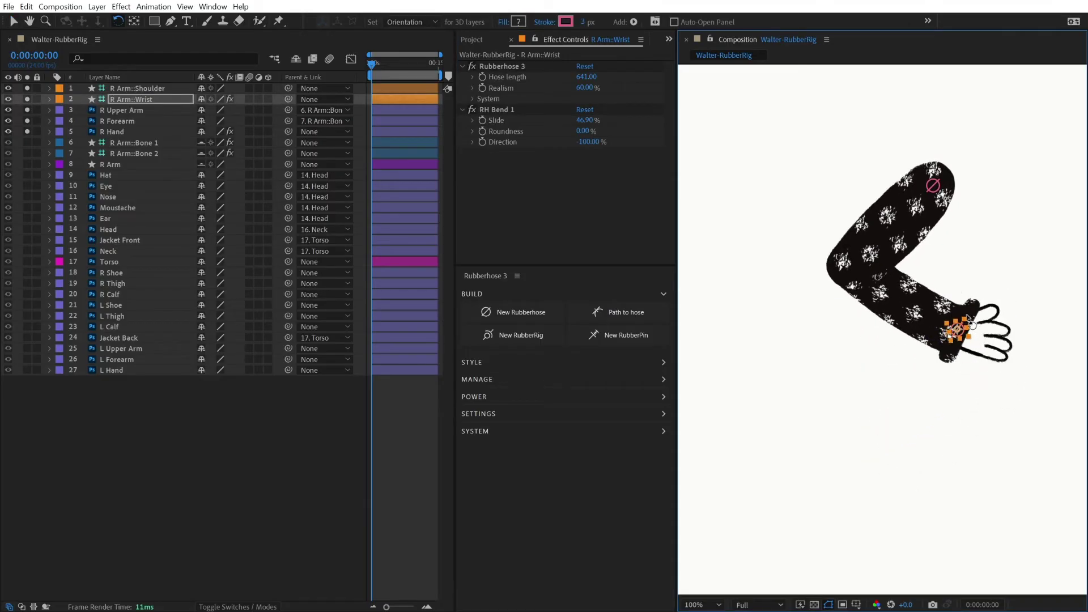
pyautogui.moveTo(969, 322)
pyautogui.mouseDown()
pyautogui.moveTo(960, 368)
pyautogui.moveTo(977, 328)
pyautogui.mouseUp()
pyautogui.press('v')
pyautogui.click(994, 344)
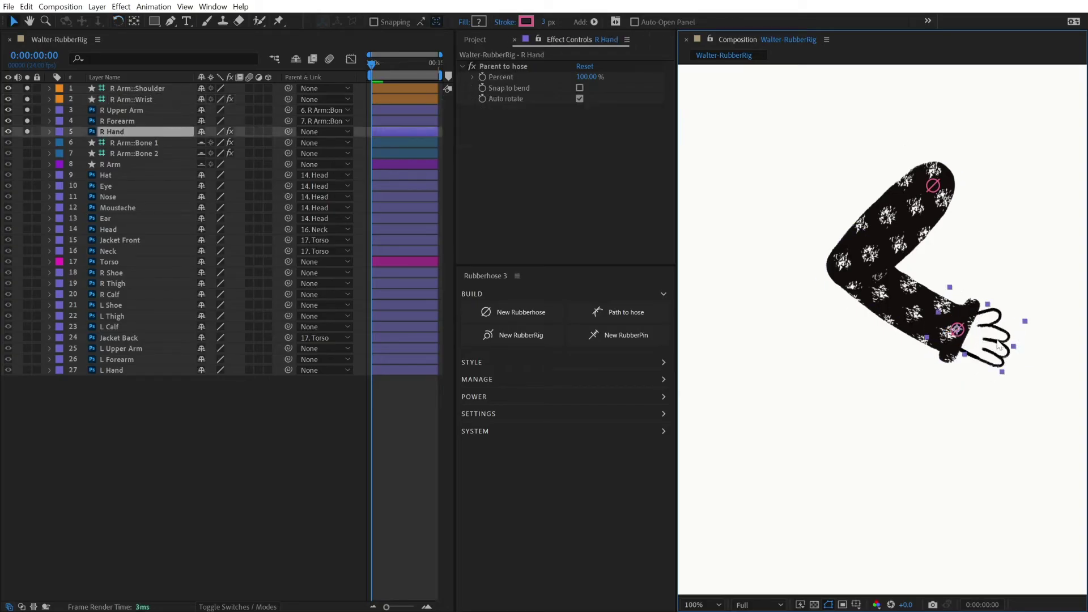
pyautogui.click(580, 98)
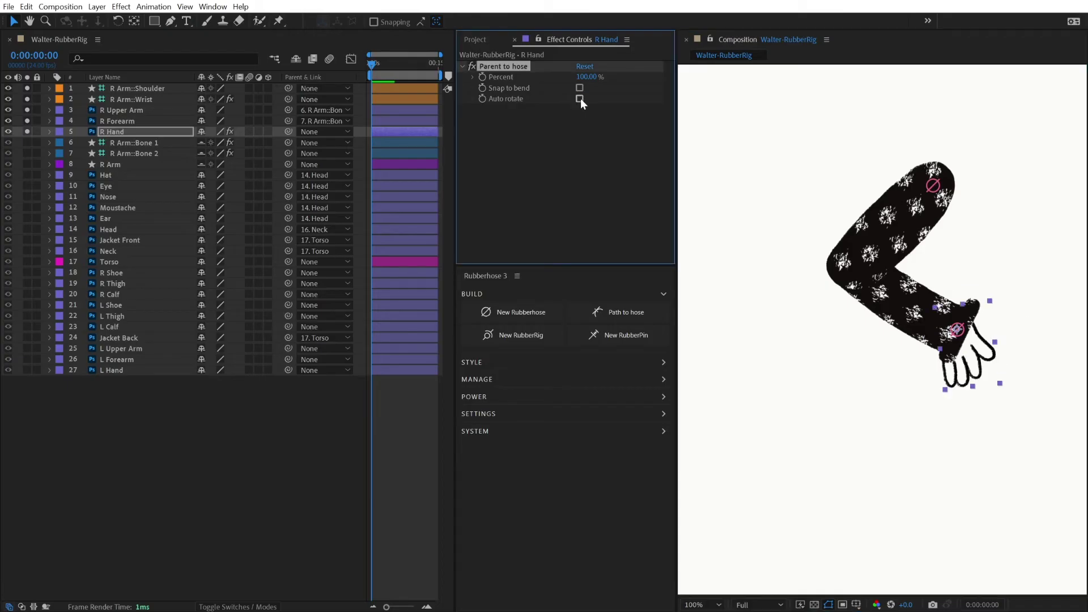
# Solo R Shoe, R Thigh and R Calf, place R Shoe's anchor point at the ankle, and undo the test rotation.
pyautogui.click(855, 474)
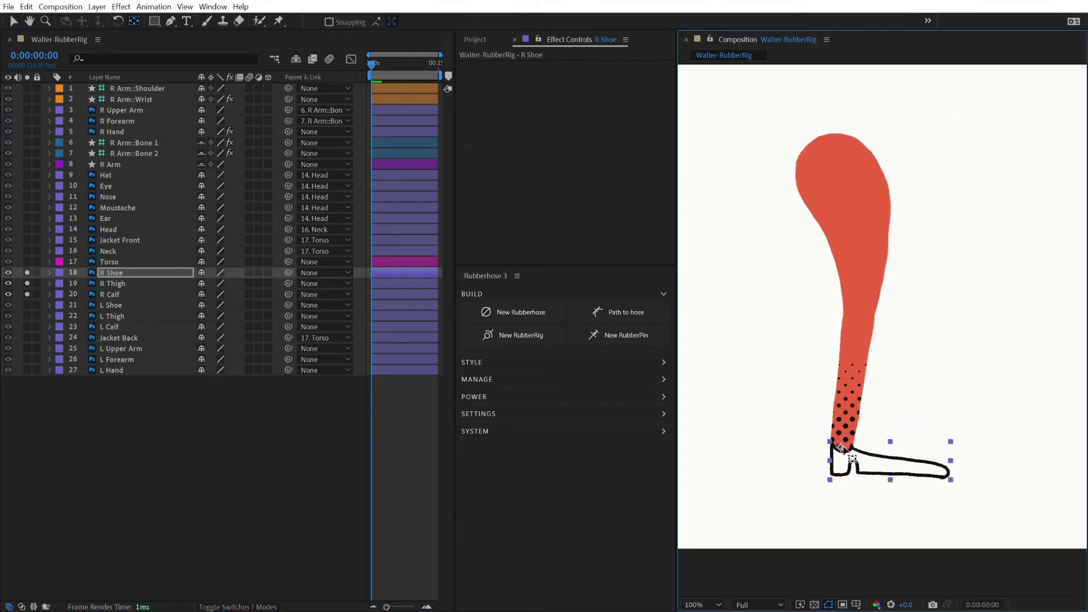
pyautogui.moveTo(855, 473); pyautogui.dragTo(901, 434)
pyautogui.press('w')
pyautogui.hotkey('ctrl', 'z')
# Place R Calf's anchor point at the knee, test the layer's rotation and undo the test.
pyautogui.click(863, 363)
pyautogui.hotkey('ctrl', 'z')
pyautogui.moveTo(863, 363)
pyautogui.mouseDown()
pyautogui.moveTo(855, 374)
pyautogui.moveTo(860, 313)
pyautogui.moveTo(867, 345)
pyautogui.moveTo(851, 346)
pyautogui.mouseUp()
pyautogui.press('y')
pyautogui.hotkey('ctrl', 'z')
pyautogui.press('w')
pyautogui.hotkey('ctrl', 'z')
# Place R Thigh's anchor point at the hip, test the layer's rotation and undo the test.
pyautogui.click(858, 265)
pyautogui.press('y')
pyautogui.press('t')
pyautogui.moveTo(843, 234); pyautogui.dragTo(828, 163)
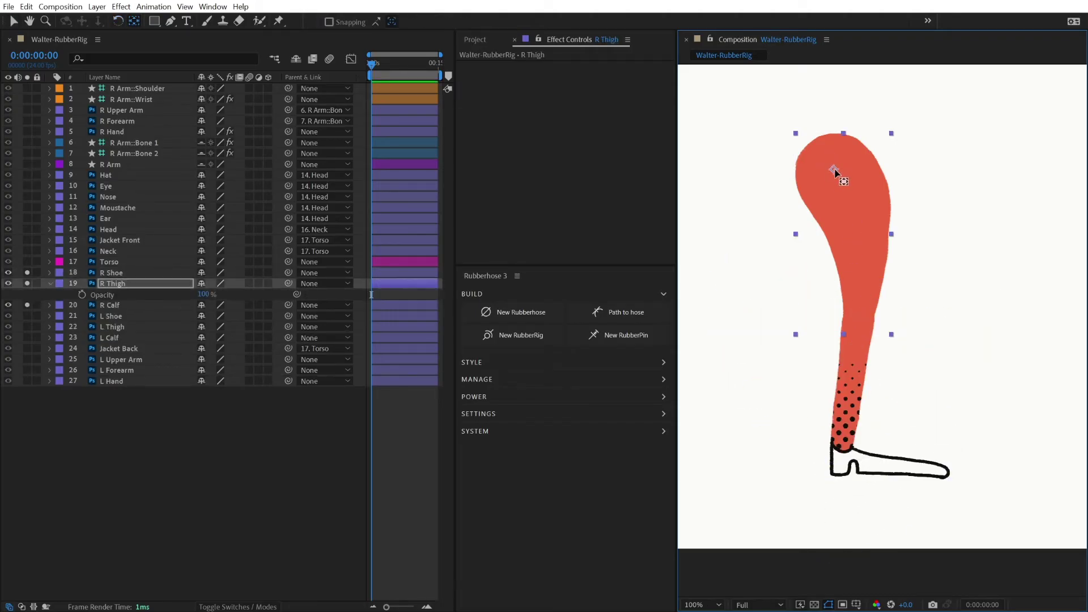
pyautogui.press('t')
pyautogui.press('w')
pyautogui.moveTo(860, 260); pyautogui.dragTo(850, 289)
pyautogui.hotkey('ctrl', 'z')
# Parent R Shoe to R Calf and R Calf to R Thigh.
pyautogui.click(862, 462)
pyautogui.press('v')
pyautogui.moveTo(288, 272); pyautogui.dragTo(157, 293)
pyautogui.moveTo(278, 281); pyautogui.dragTo(277, 282)
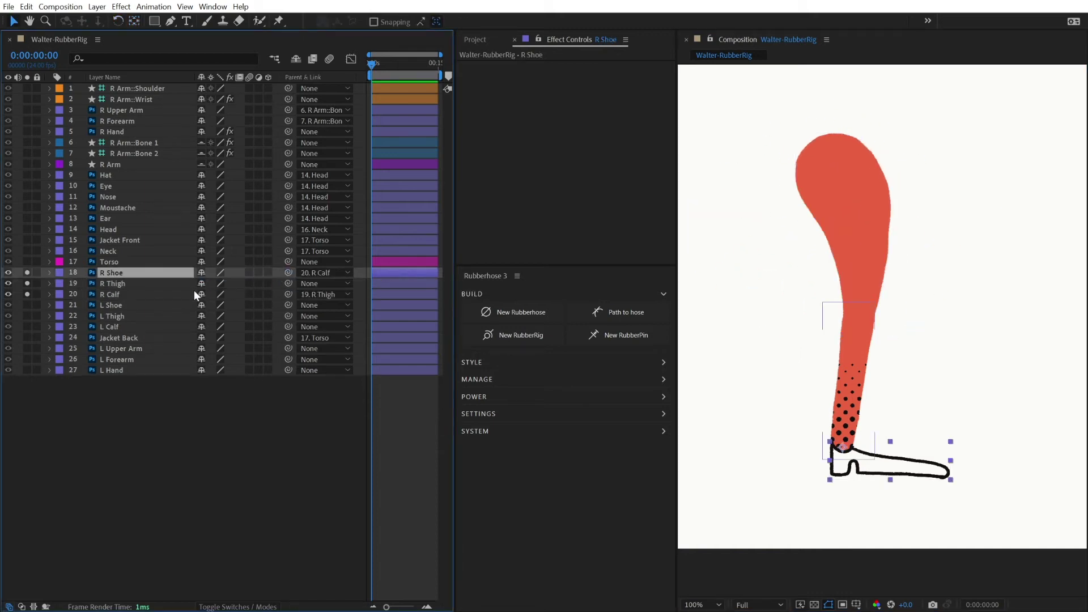
# Create a RubberRig from the R Shoe layer, named Right Leg with Hip : Ankle controllers.
pyautogui.click(517, 336)
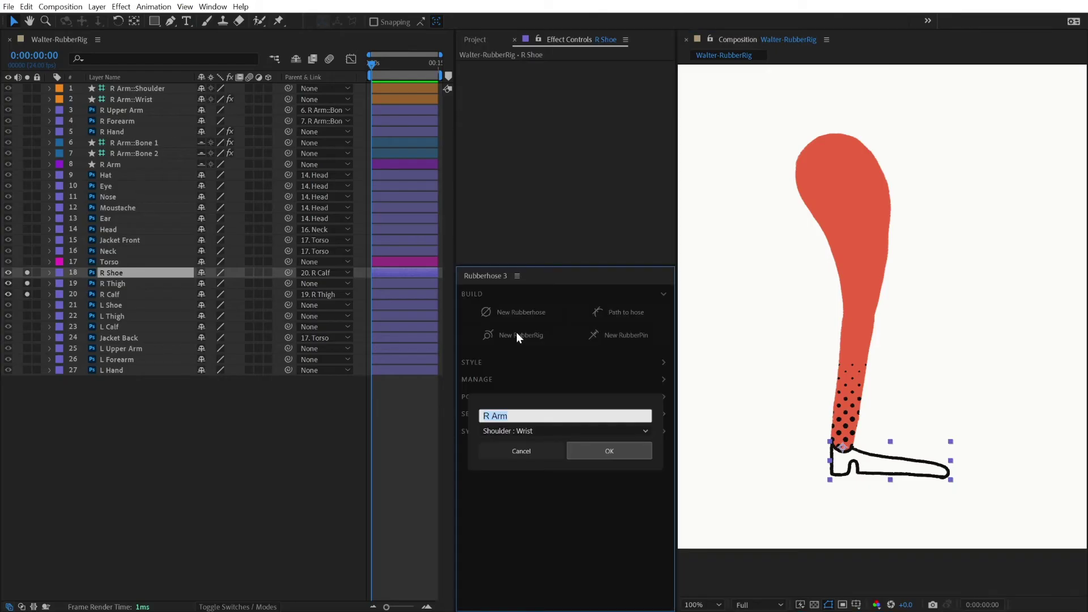
pyautogui.write('Right Leg')
pyautogui.click(498, 429)
pyautogui.click(505, 479)
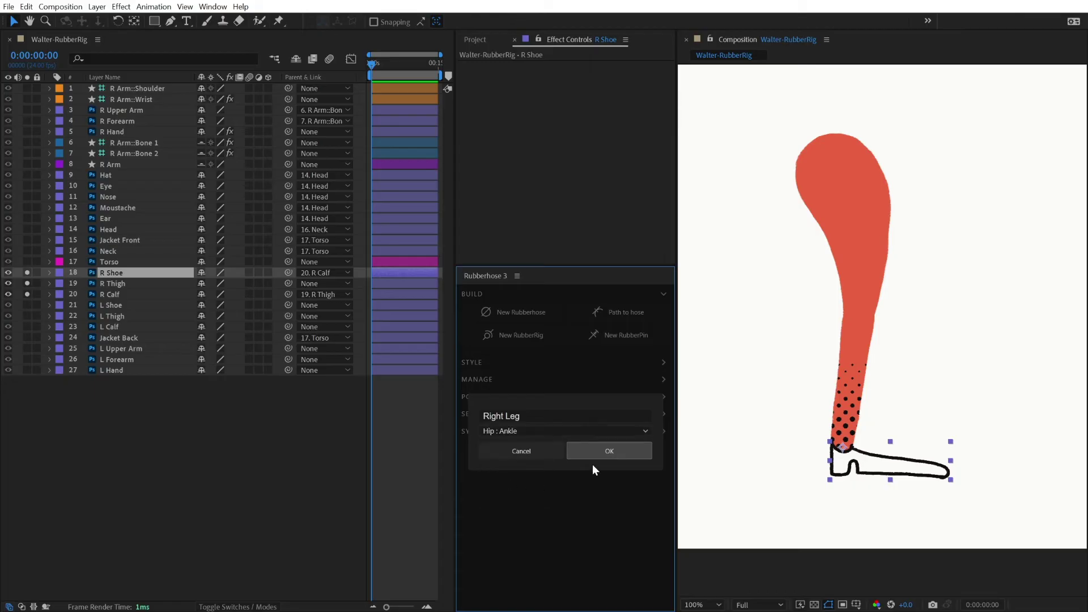
pyautogui.click(607, 451)
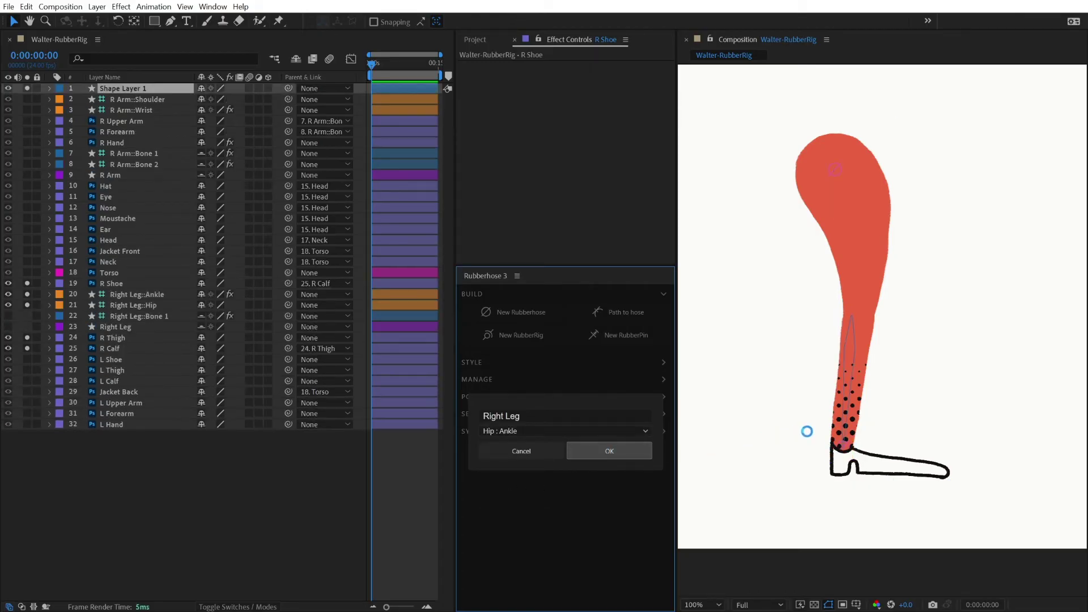
# Parent the Right Leg ankle controller to R Shoe and test the leg by moving the shoe.
pyautogui.moveTo(843, 447)
pyautogui.mouseDown()
pyautogui.moveTo(932, 358)
pyautogui.moveTo(839, 397)
pyautogui.moveTo(929, 364)
pyautogui.moveTo(849, 376)
pyautogui.moveTo(843, 447)
pyautogui.mouseUp()
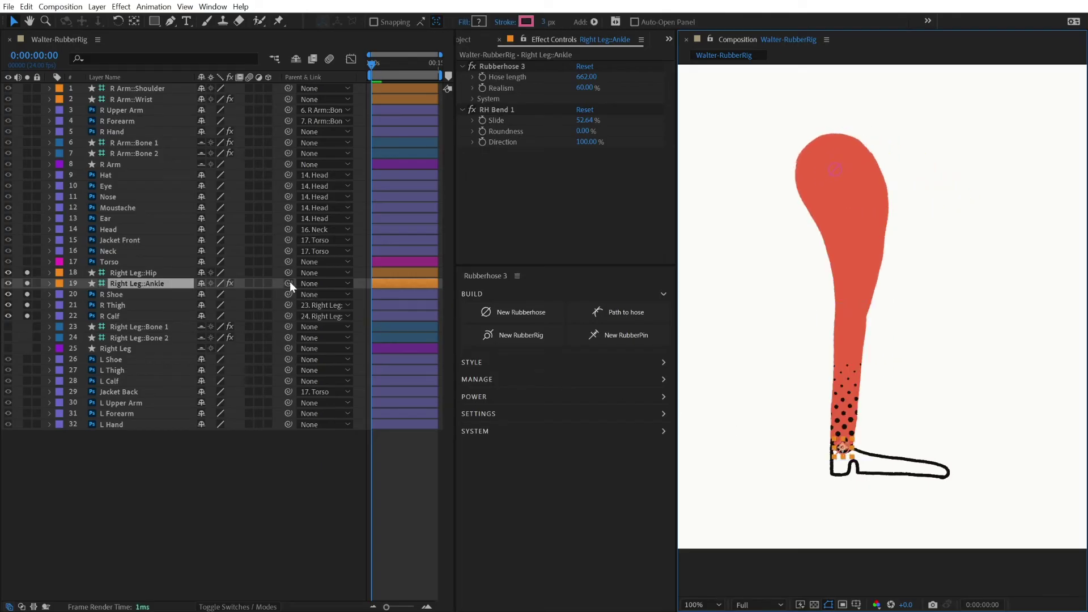
pyautogui.moveTo(289, 283); pyautogui.dragTo(121, 295)
pyautogui.click(120, 295)
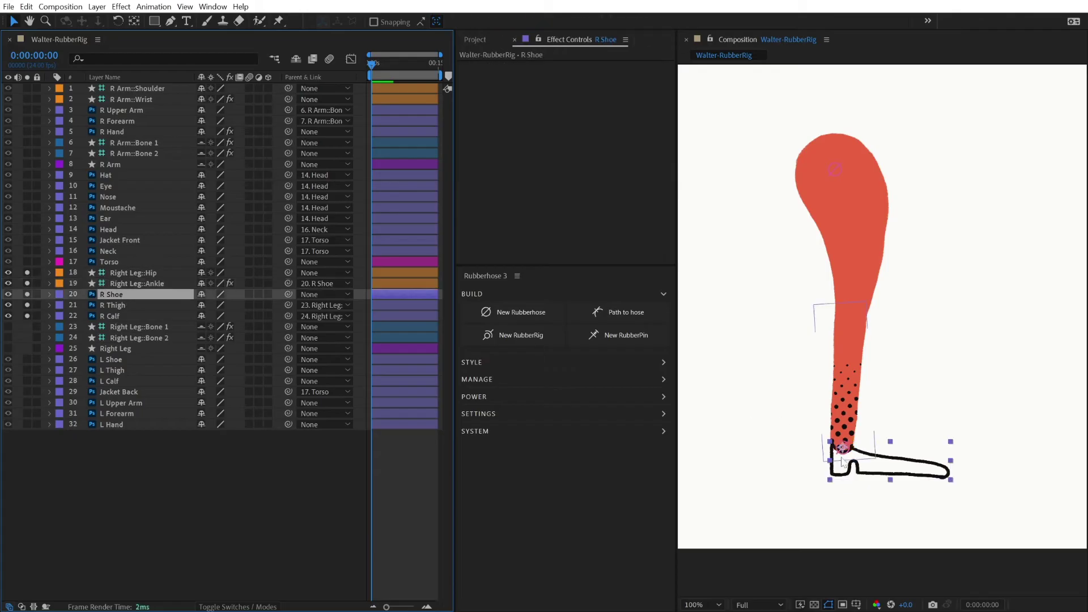
pyautogui.moveTo(883, 448); pyautogui.dragTo(857, 461)
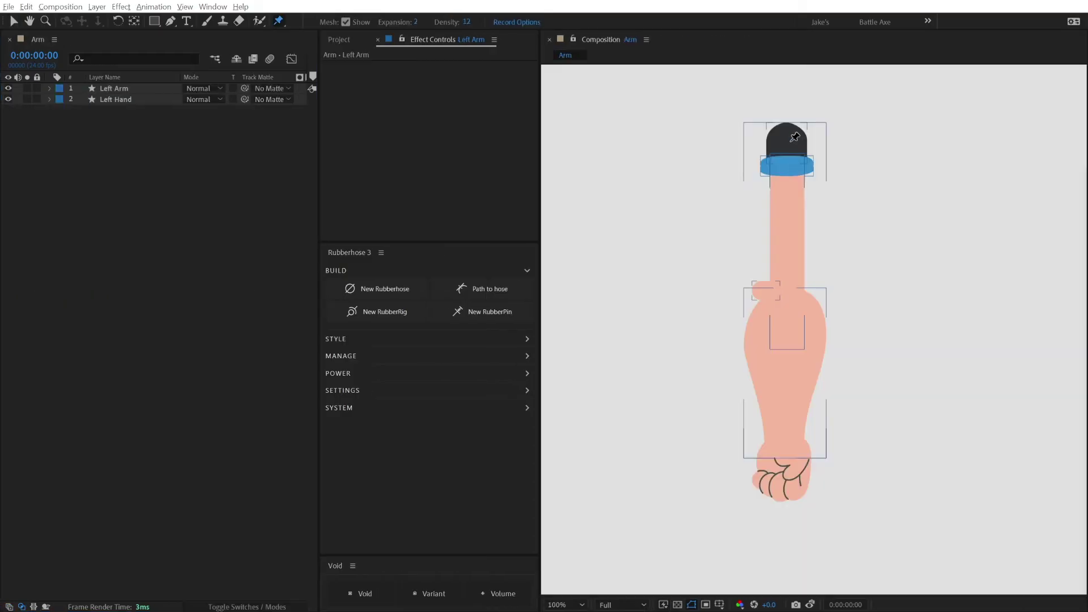
# In the Arm composition, place puppet pins at Left Arm's shoulder, elbow and wrist, and bend the arm by moving the wrist pin.
pyautogui.click(786, 139)
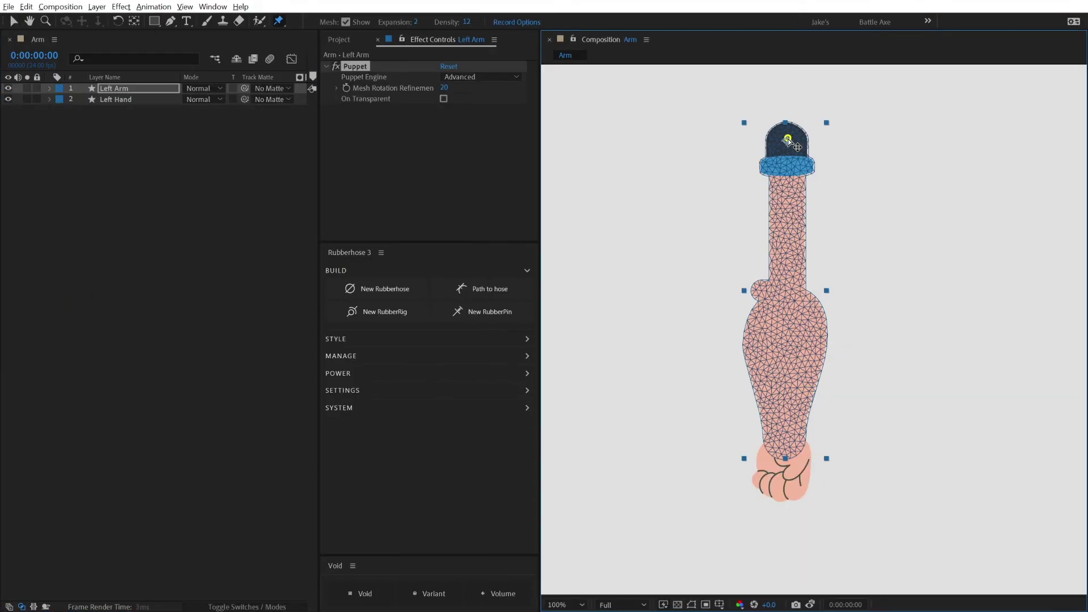
pyautogui.click(785, 292)
pyautogui.click(789, 439)
pyautogui.press('v')
pyautogui.moveTo(787, 441); pyautogui.dragTo(804, 362)
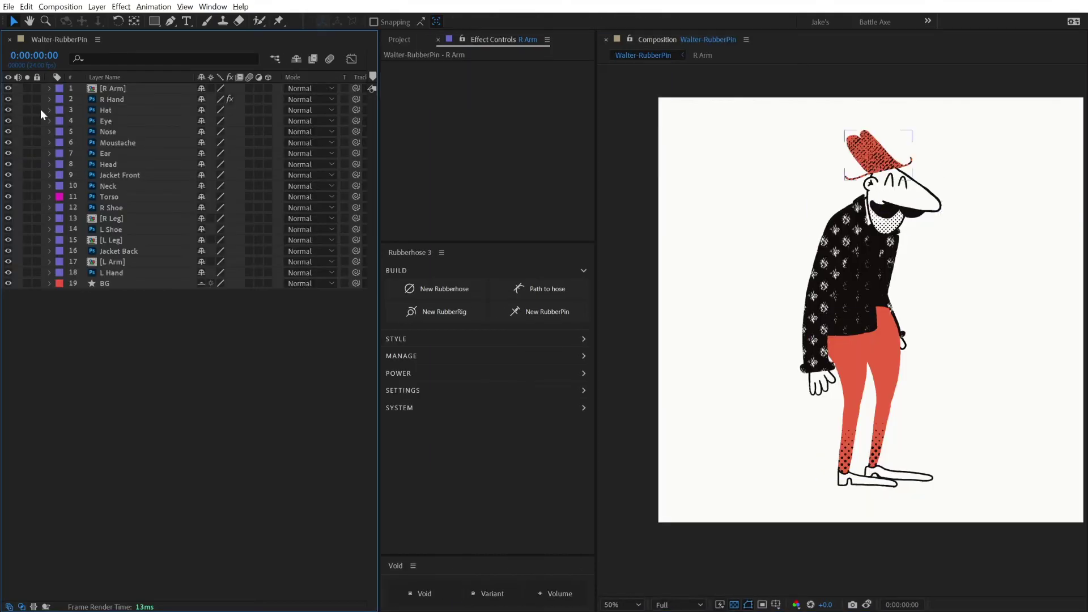
# Solo R Arm in the Walter-RubberPin composition and place five puppet position pins from the shoulder down to the cuff.
pyautogui.click(27, 88)
pyautogui.click(277, 21)
pyautogui.press('.')
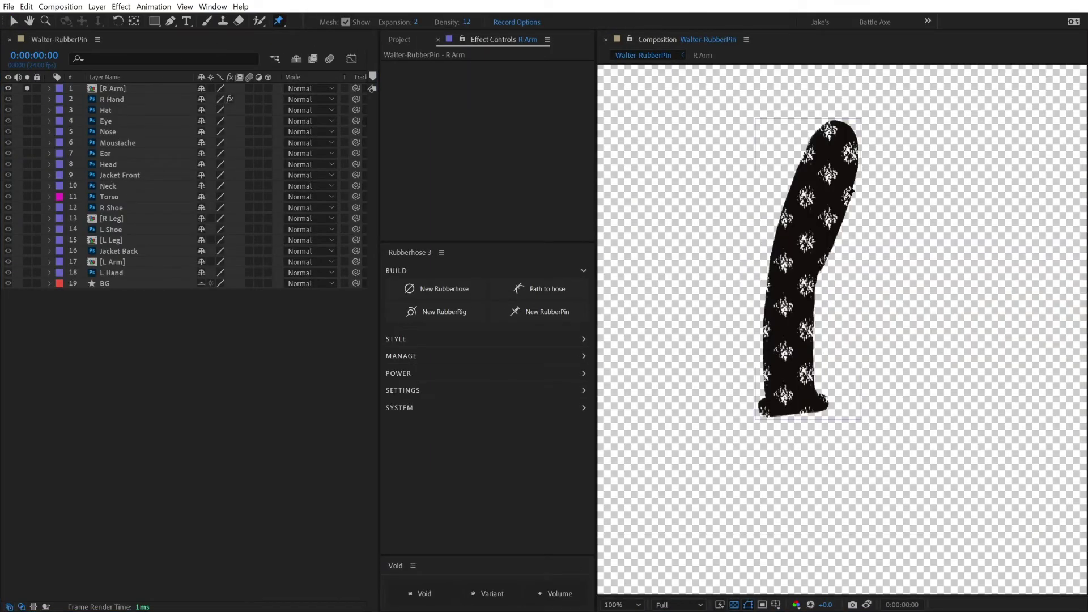
pyautogui.click(836, 144)
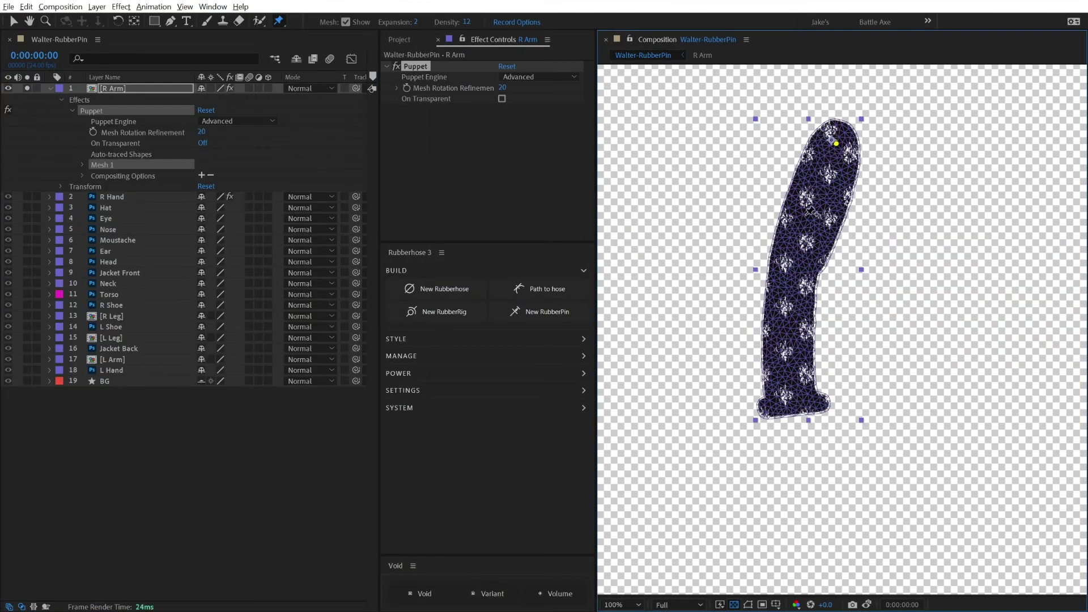
pyautogui.click(814, 204)
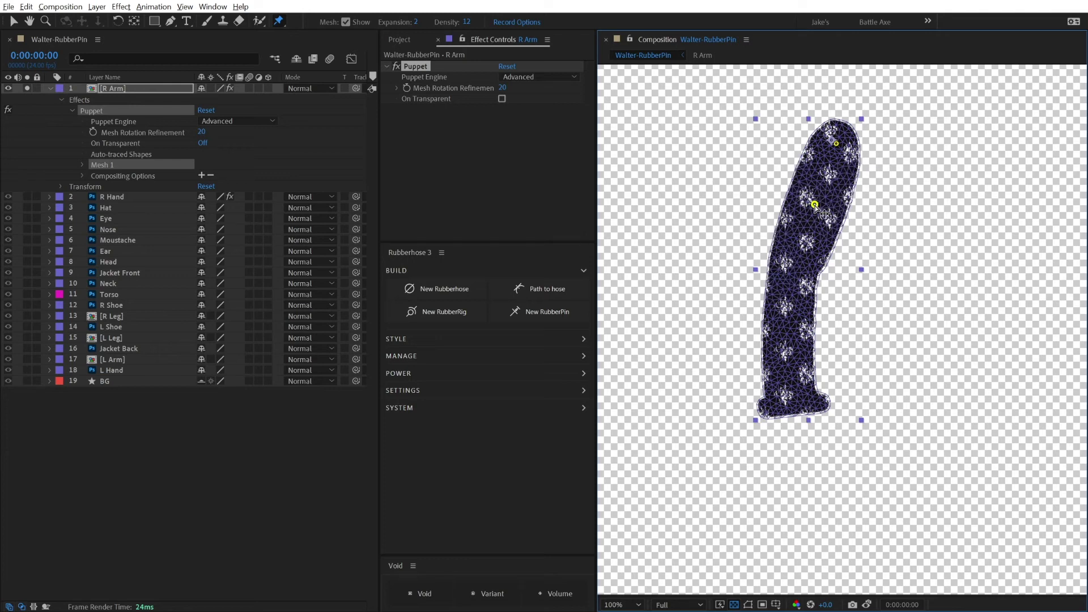
pyautogui.click(794, 263)
pyautogui.click(787, 333)
pyautogui.click(792, 403)
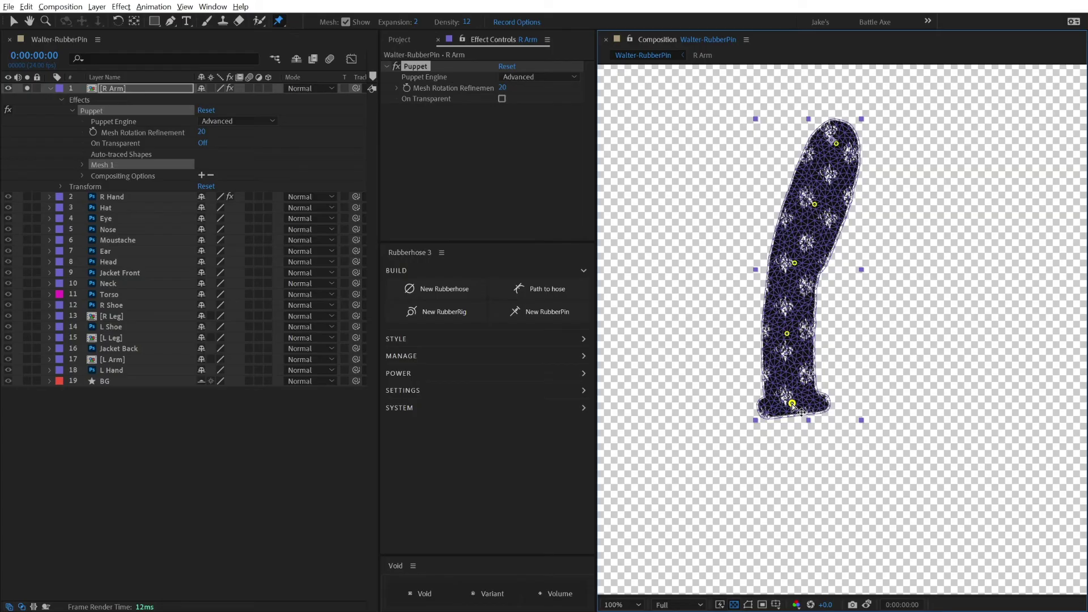
# Create a RubberPin rig from R Arm's pins, named Right Arm with Shoulder : Wrist controllers.
pyautogui.click(547, 312)
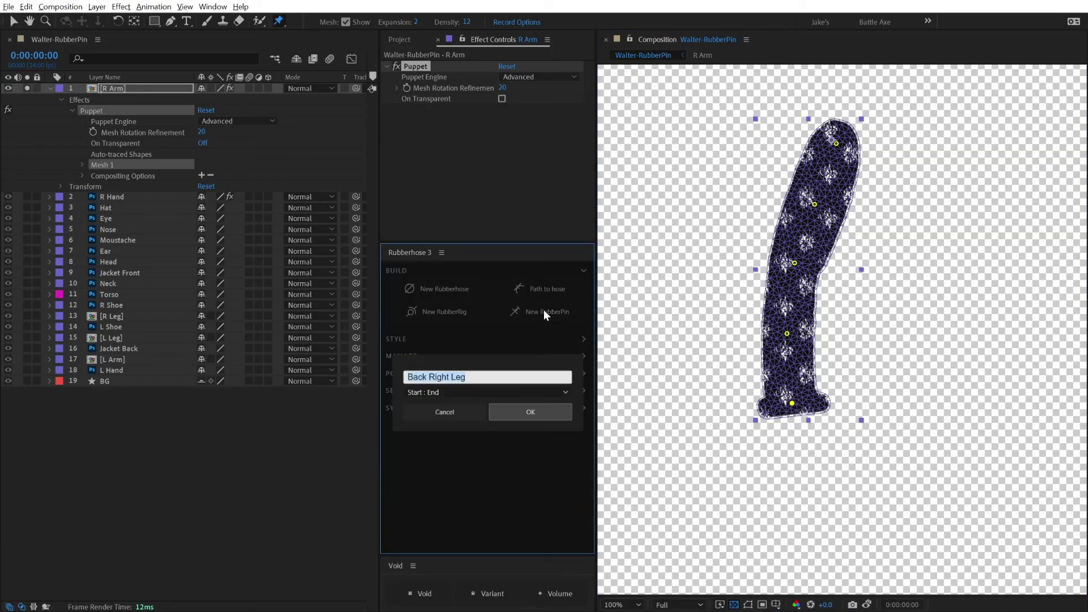
pyautogui.write('Right Arm')
pyautogui.click(456, 390)
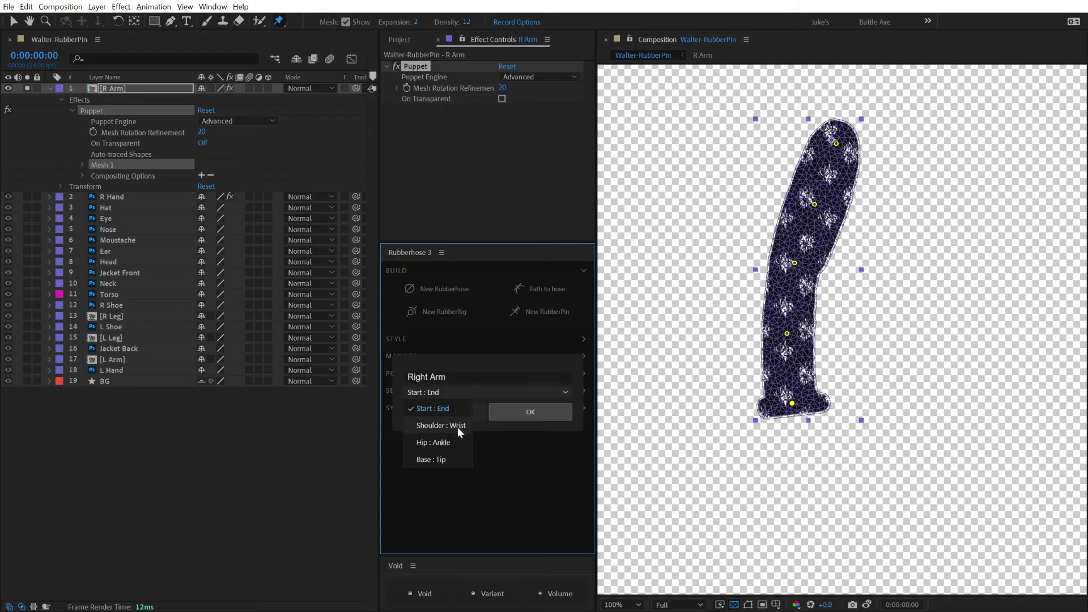
pyautogui.click(457, 426)
pyautogui.click(534, 416)
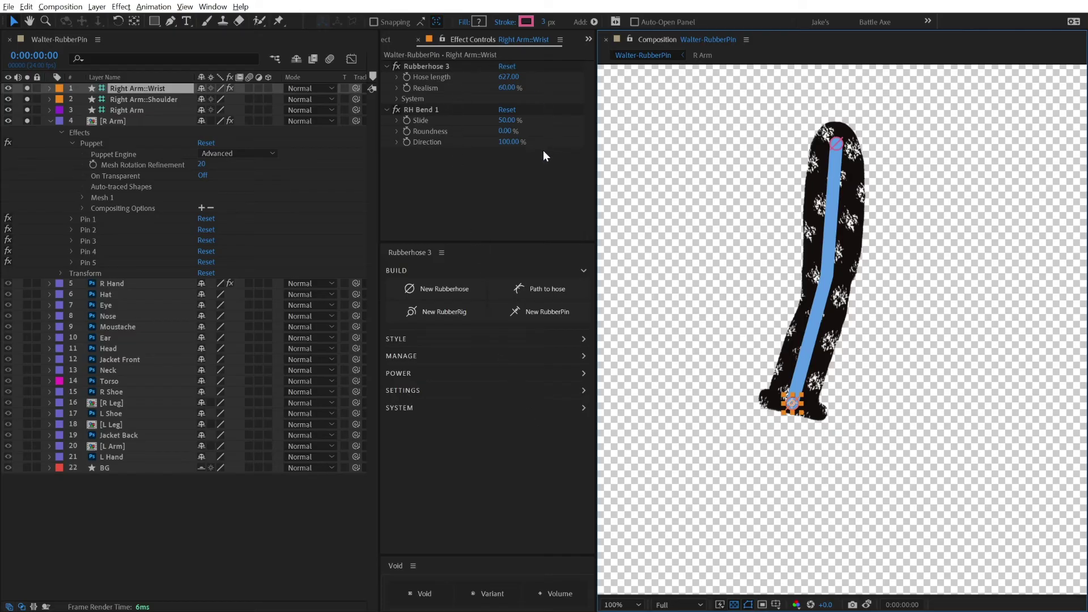
# Set the Right Arm bend's direction to -100% and roundness to 100%, with a hose length of 634.
pyautogui.moveTo(513, 148); pyautogui.dragTo(330, 152)
pyautogui.moveTo(509, 131); pyautogui.dragTo(626, 126)
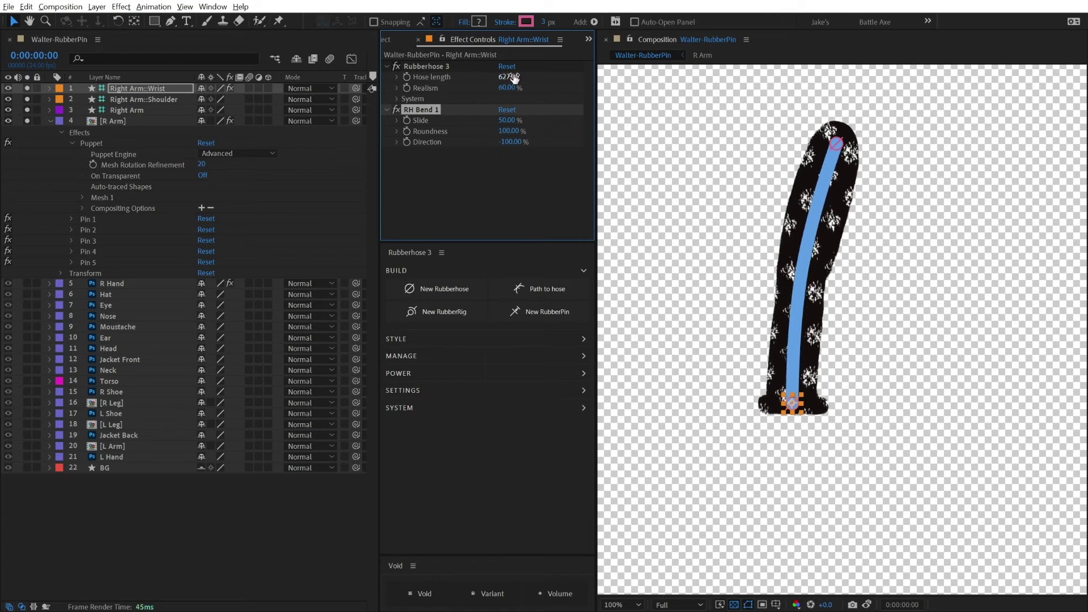
pyautogui.moveTo(508, 77); pyautogui.dragTo(518, 78)
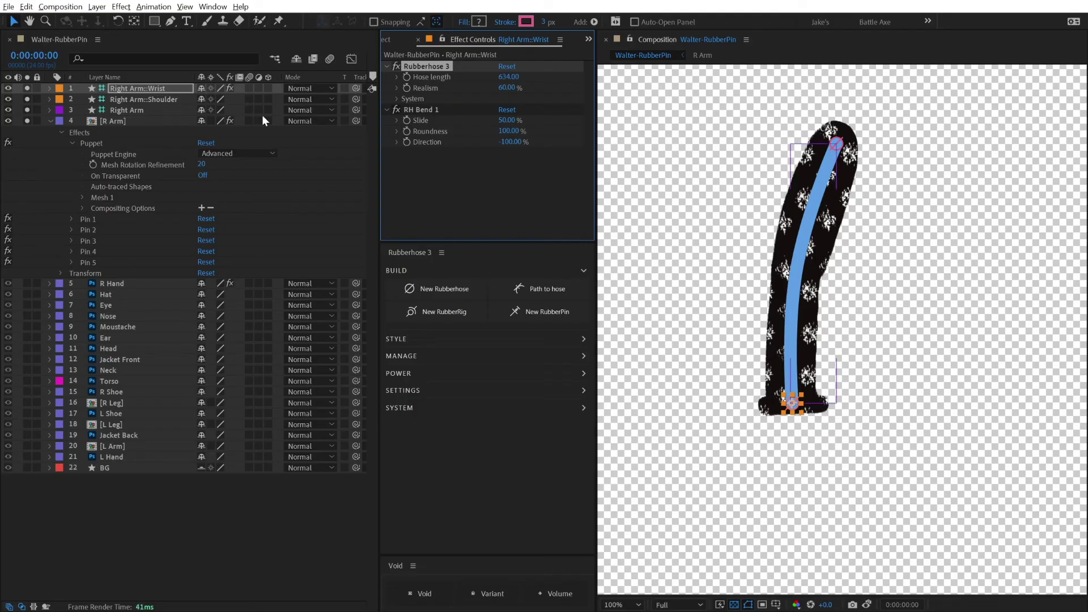
# Compare R Arm with its Puppet effect off and on, and set Pin 2 to 24.40%, Pin 3 to 46.80% and Pin 4 to 73.39%.
pyautogui.click(152, 121)
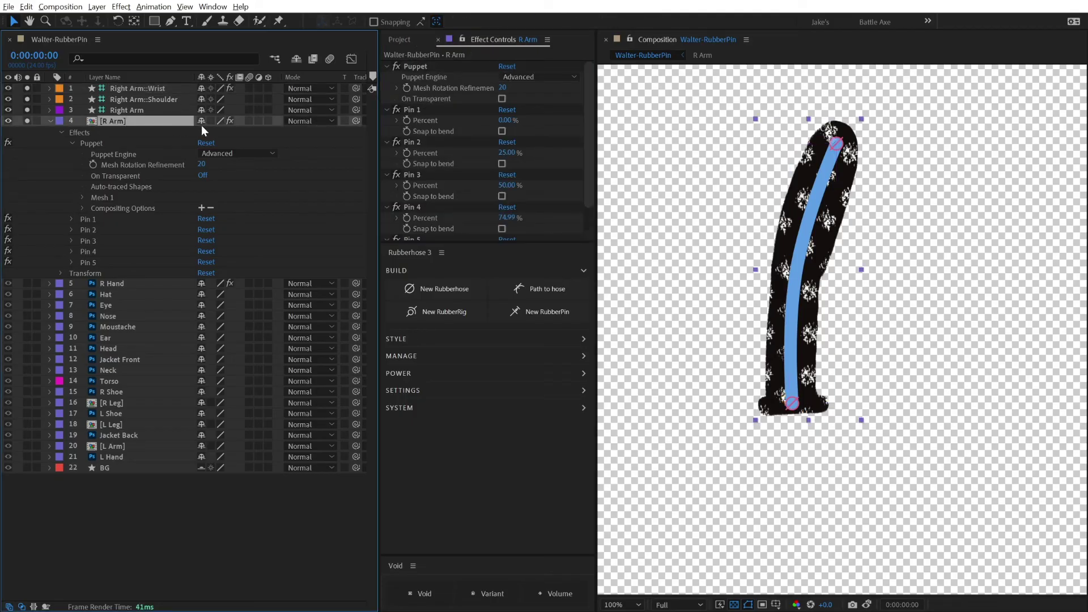
pyautogui.click(396, 66)
pyautogui.click(398, 67)
pyautogui.click(397, 66)
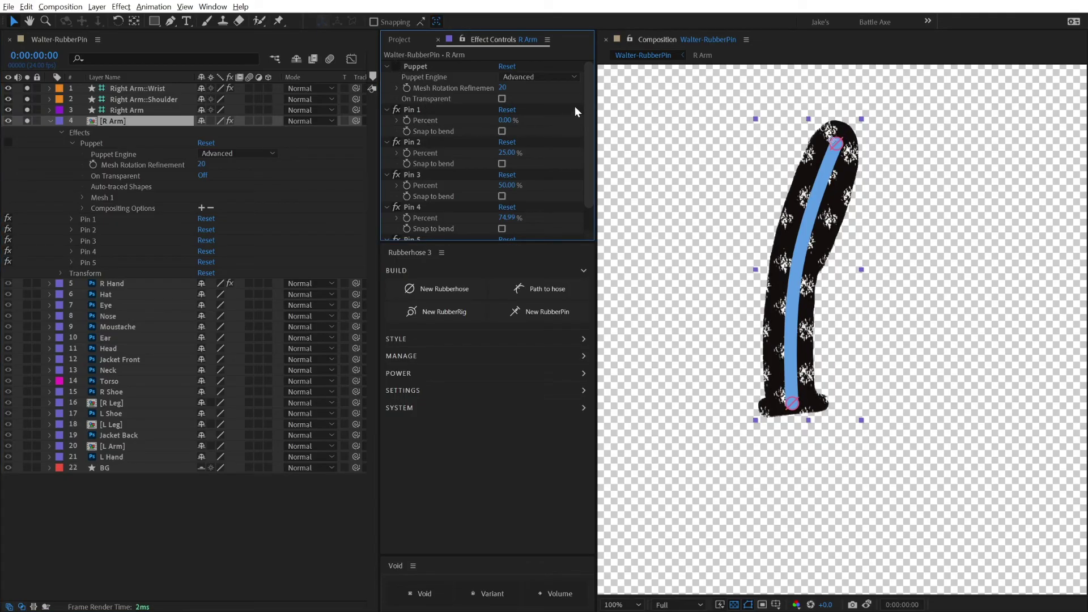
pyautogui.moveTo(587, 102)
pyautogui.mouseDown()
pyautogui.moveTo(588, 142)
pyautogui.moveTo(587, 91)
pyautogui.mouseUp()
pyautogui.click(397, 66)
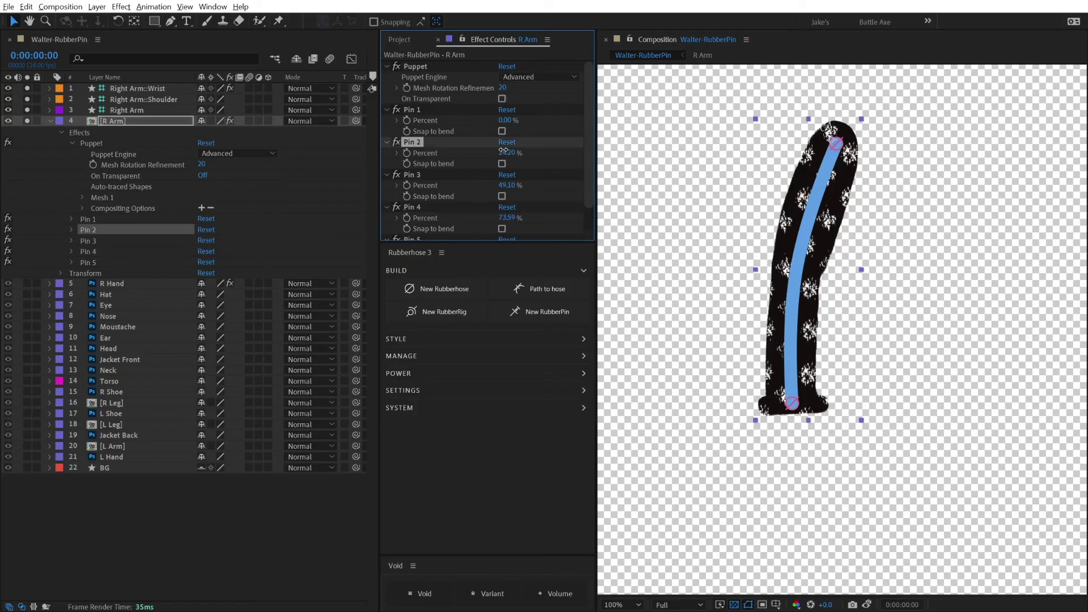
# Hide the Right Arm hose layer so only the arm artwork and its controllers show.
pyautogui.click(164, 89)
pyautogui.click(130, 108)
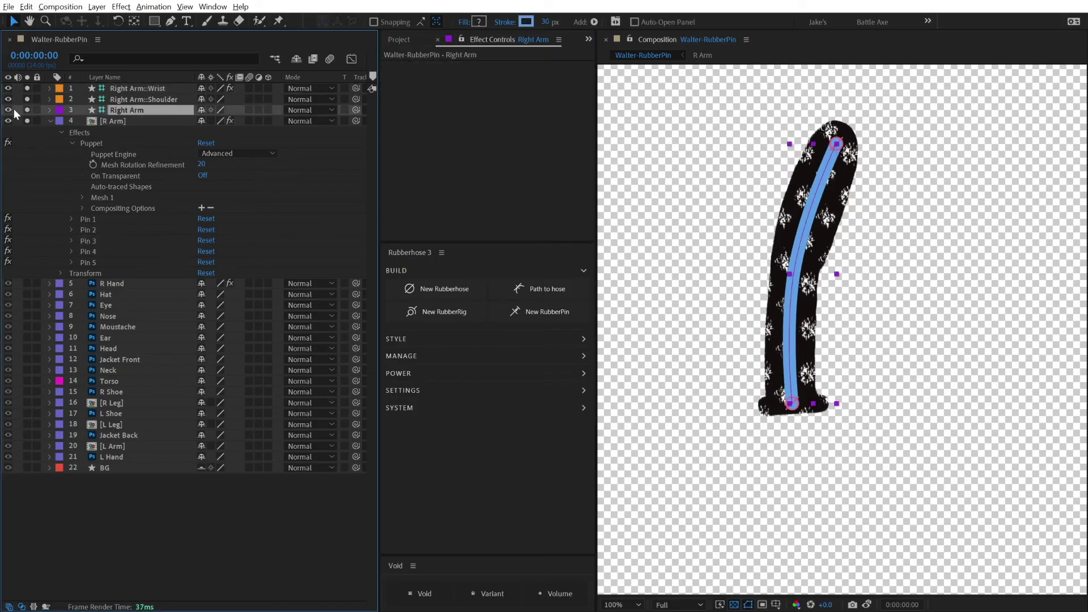
pyautogui.click(8, 110)
# Turn off solo for the arm rig layers and expand Rubberhose's Manage tools with R Hand selected.
pyautogui.click(122, 121)
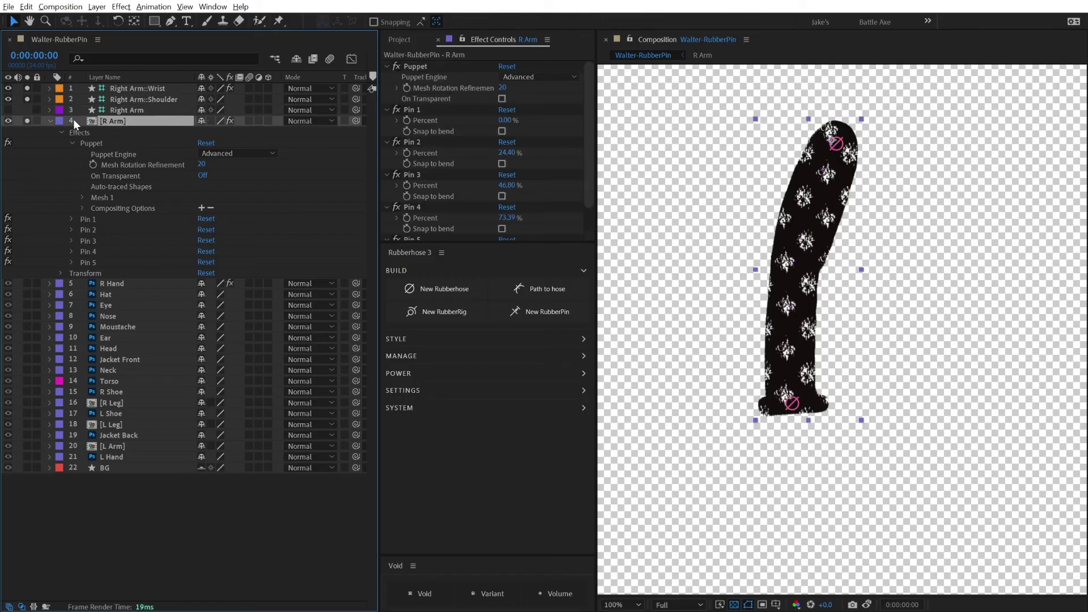
pyautogui.click(113, 283)
pyautogui.click(412, 357)
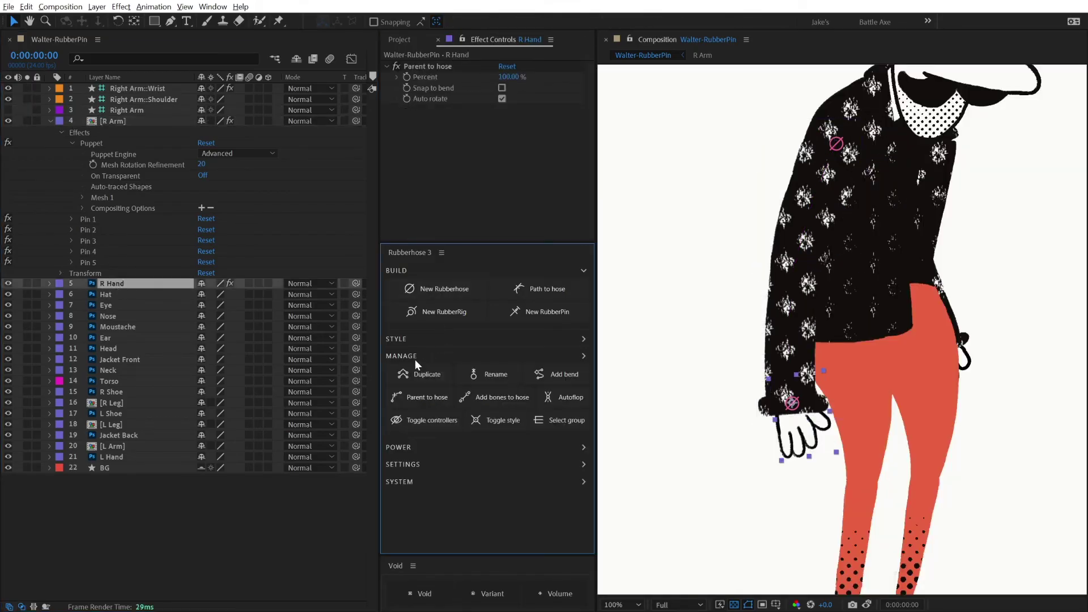
# Lock the BG layer and test the Right Arm rig with its wrist controller.
pyautogui.click(731, 411)
pyautogui.hotkey('ctrl', 'l')
pyautogui.moveTo(792, 403)
pyautogui.mouseDown()
pyautogui.moveTo(750, 285)
pyautogui.moveTo(765, 374)
pyautogui.moveTo(748, 371)
pyautogui.moveTo(772, 304)
pyautogui.moveTo(791, 403)
pyautogui.mouseUp()
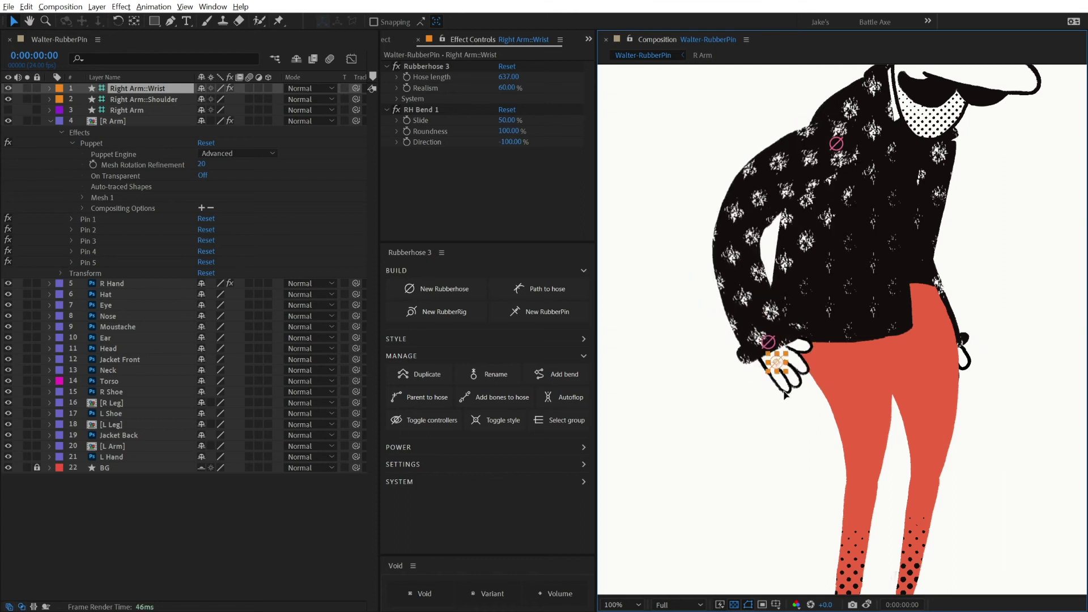
# Examine the puppet pins in R Arm's Mesh 1, select Puppet Pin 5 and activate the Puppet Position Pin tool.
pyautogui.click(118, 121)
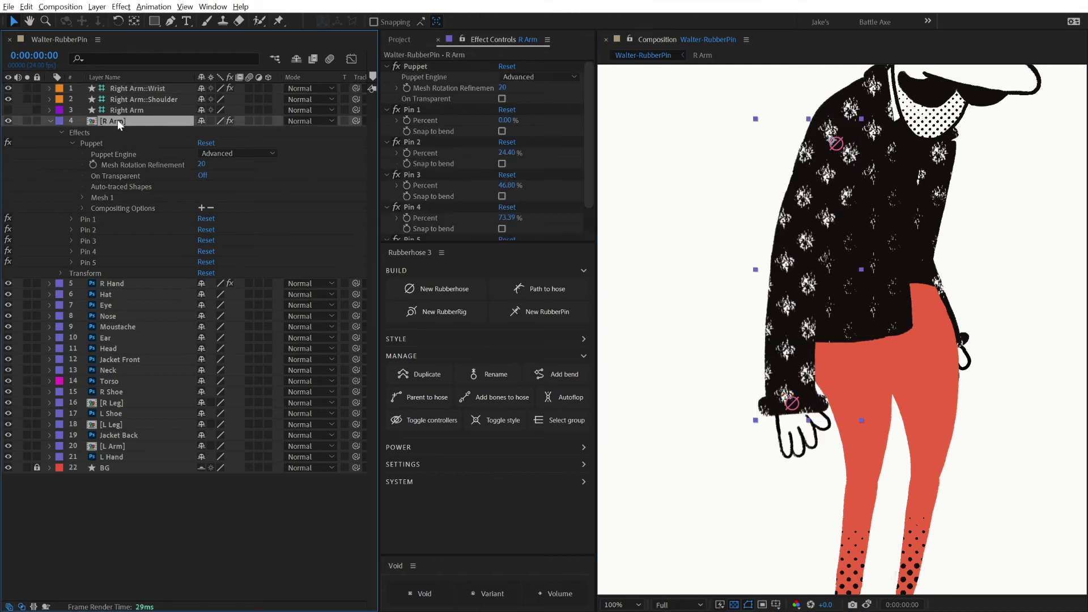
pyautogui.click(548, 313)
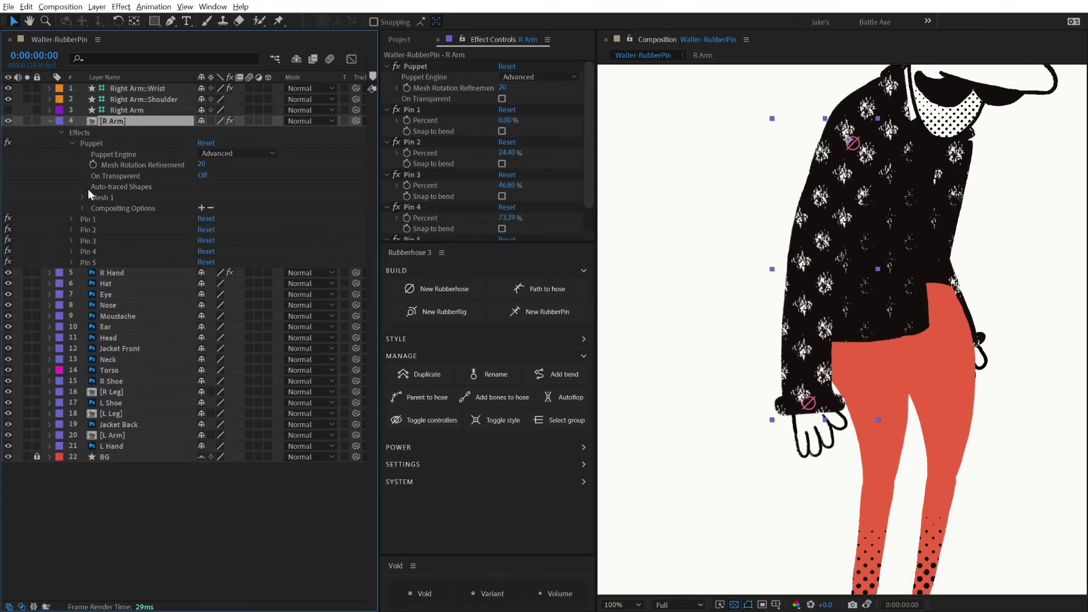
pyautogui.click(83, 197)
pyautogui.click(129, 240)
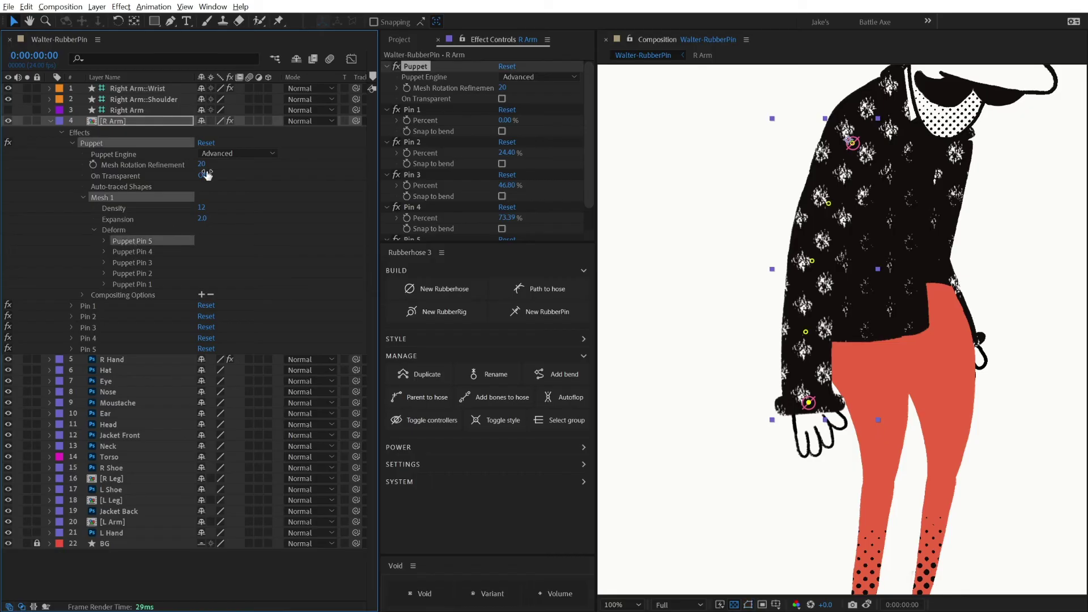
pyautogui.click(279, 21)
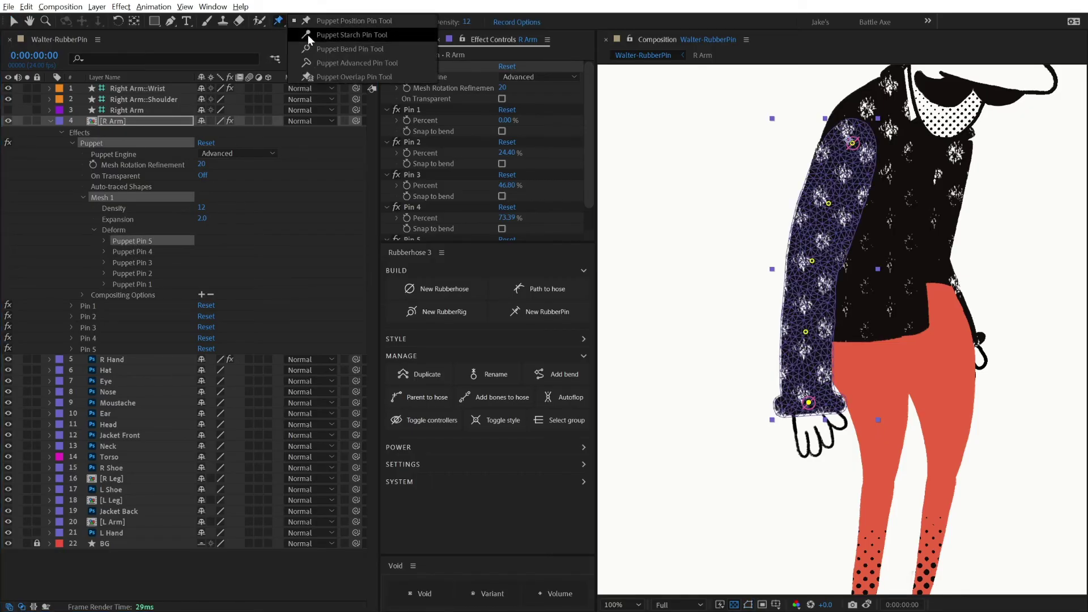
pyautogui.click(340, 20)
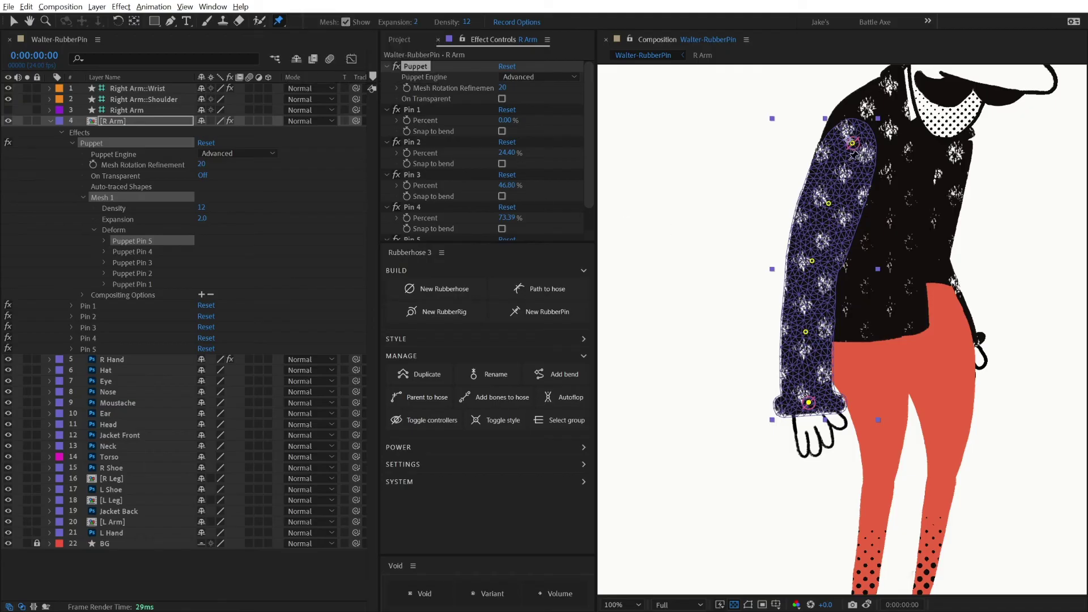
# Test the Right Arm RubberPin rig by raising its wrist controller so the sleeve bends at the elbow.
pyautogui.click(146, 87)
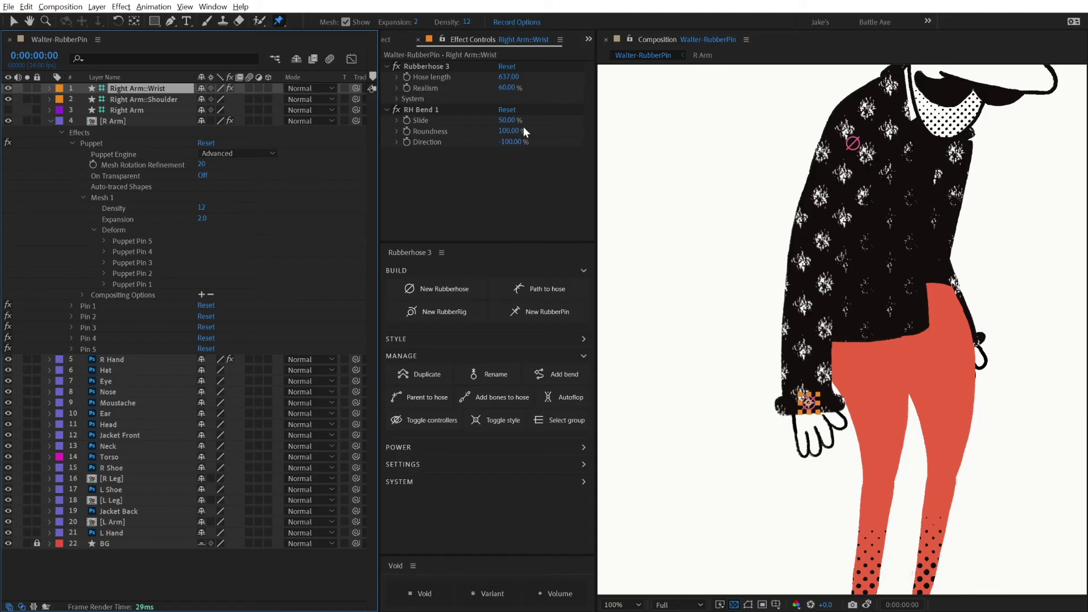
pyautogui.press('v')
pyautogui.moveTo(809, 403)
pyautogui.mouseDown()
pyautogui.moveTo(760, 252)
pyautogui.moveTo(804, 369)
pyautogui.mouseUp()
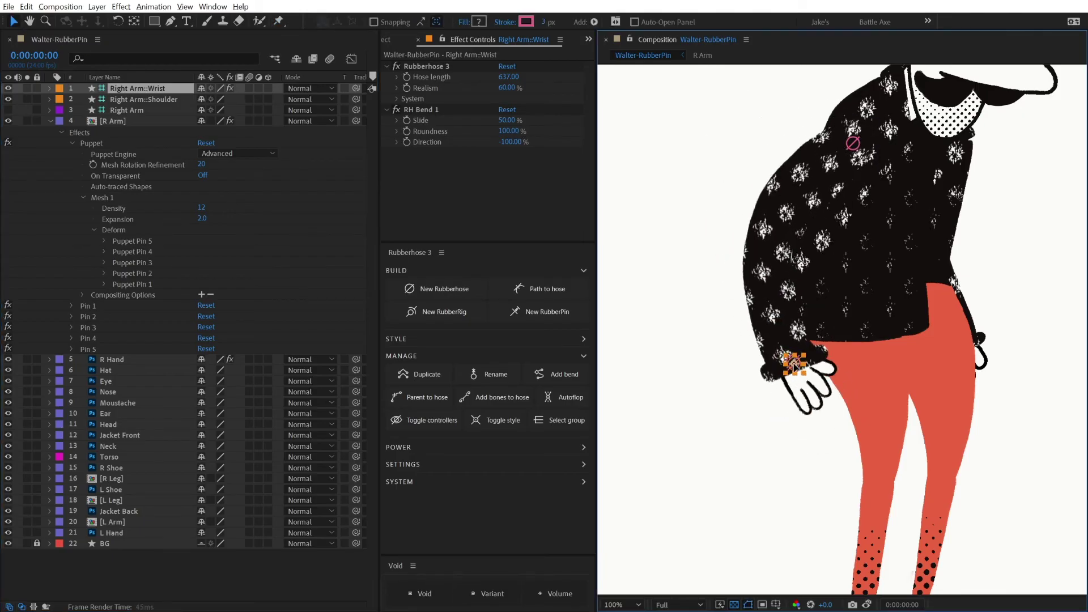
pyautogui.click(8, 110)
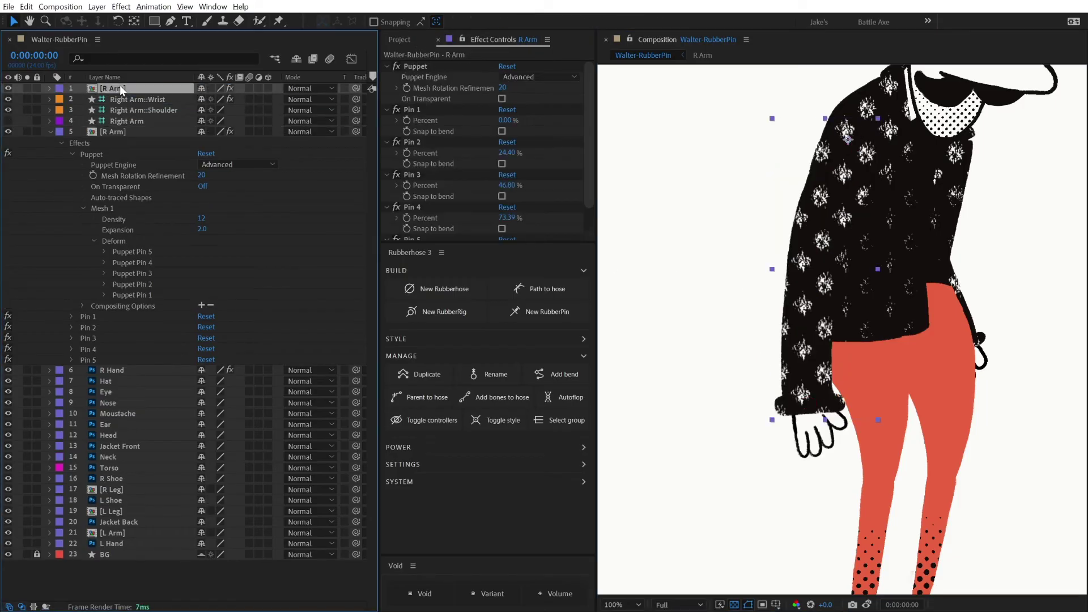
# Make an R Arm 2 copy beside the character, pin it and build a Right Arm 2 RubberPin rig with Shoulder and Wrist controllers.
pyautogui.hotkey('ctrl', 'shift', 'e')
pyautogui.press('a')
pyautogui.click(116, 91)
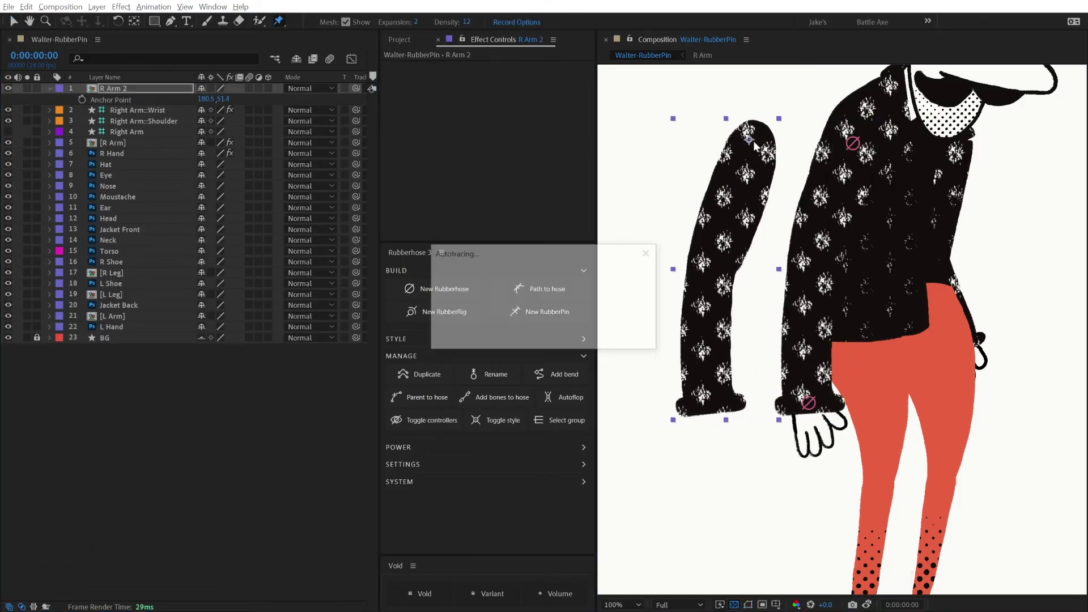
pyautogui.click(550, 312)
pyautogui.click(504, 411)
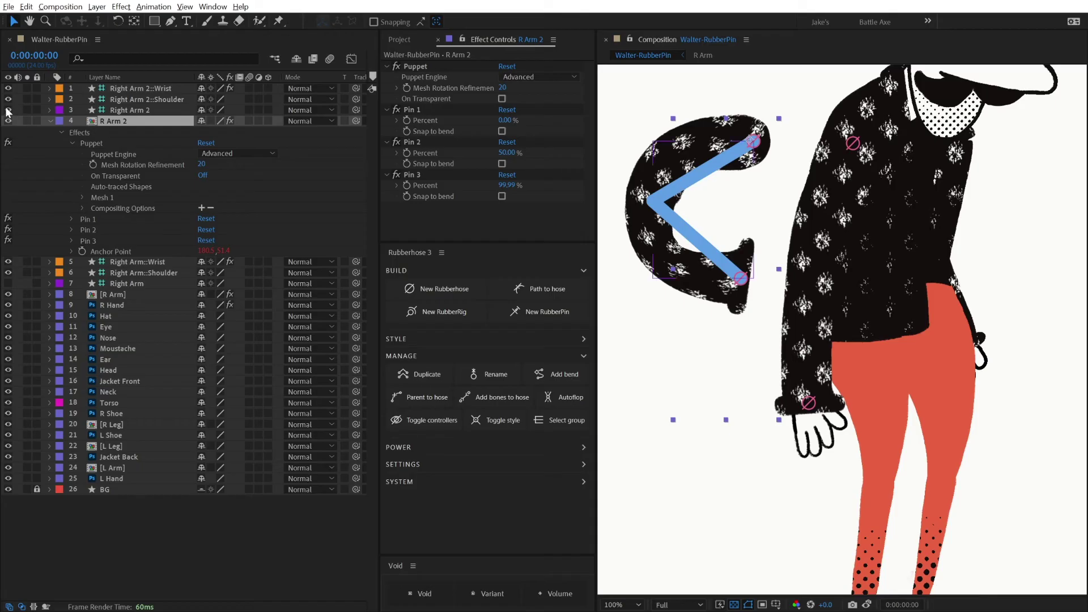
# Stiffen the elbow of R Arm 2 with two Puppet Starch pins and hide the Right Arm 2 hose layer.
pyautogui.moveTo(278, 21); pyautogui.dragTo(332, 40)
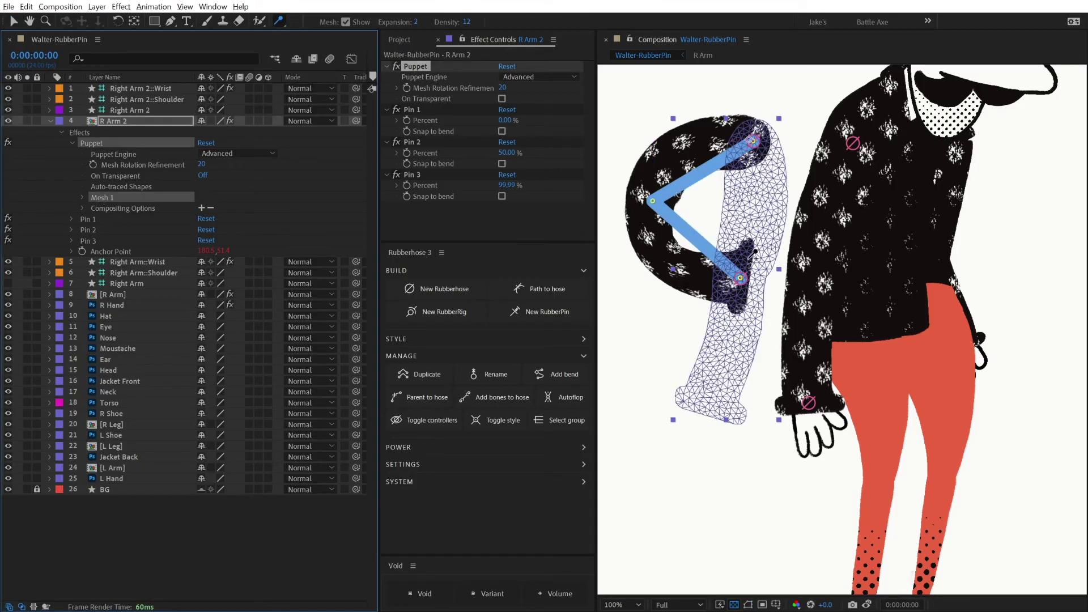
pyautogui.click(749, 261)
pyautogui.click(651, 208)
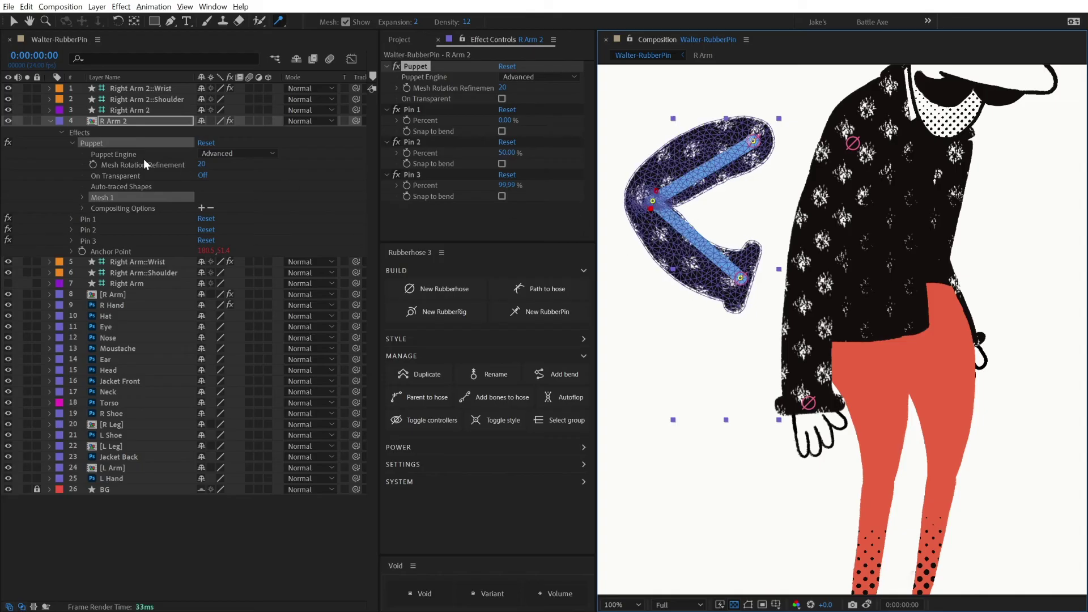
pyautogui.click(8, 109)
# Move the Right Arm 2 wrist controller to check how the starched elbow bends.
pyautogui.press('v')
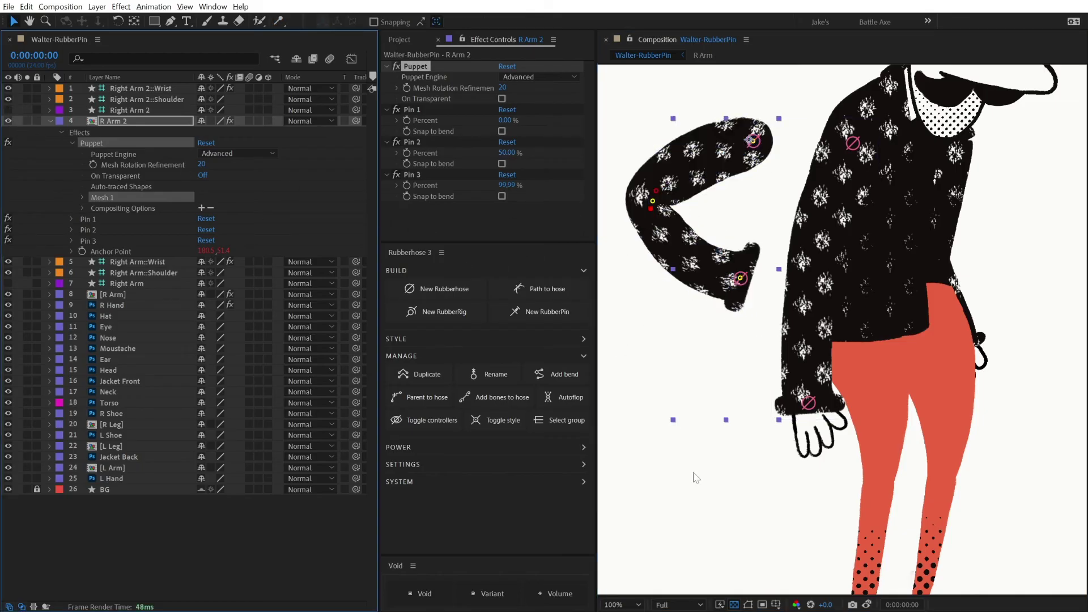
pyautogui.click(740, 278)
pyautogui.moveTo(740, 277)
pyautogui.mouseDown()
pyautogui.moveTo(717, 311)
pyautogui.moveTo(752, 272)
pyautogui.mouseUp()
# Add four more Starch pins to Mesh 1 along the upper arm and forearm of R Arm 2.
pyautogui.click(118, 197)
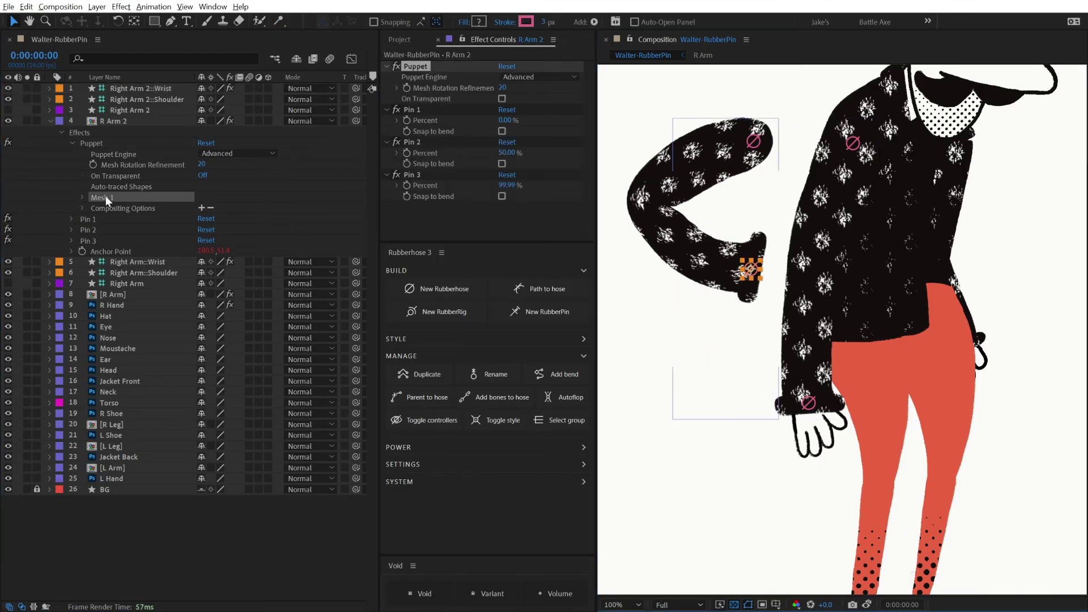
pyautogui.click(278, 21)
pyautogui.click(671, 236)
pyautogui.click(709, 259)
pyautogui.click(679, 178)
pyautogui.click(718, 151)
# Test the bend with the extra Starch pins by moving the Right Arm 2 wrist controller upward.
pyautogui.press('v')
pyautogui.click(726, 406)
pyautogui.moveTo(747, 289); pyautogui.dragTo(766, 243)
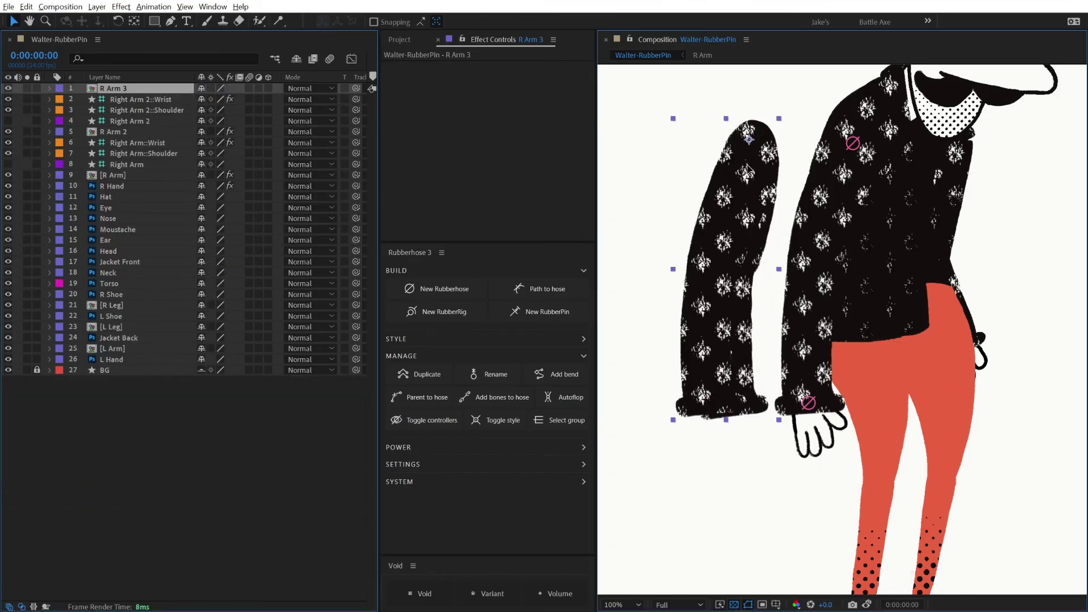
# Make room for the R Arm 3 copy and place five puppet position pins on it from shoulder to cuff.
pyautogui.moveTo(725, 267); pyautogui.dragTo(640, 266)
pyautogui.moveTo(680, 272); pyautogui.dragTo(810, 280)
pyautogui.click(278, 22)
pyautogui.click(797, 151)
pyautogui.click(777, 209)
pyautogui.click(759, 275)
pyautogui.click(752, 348)
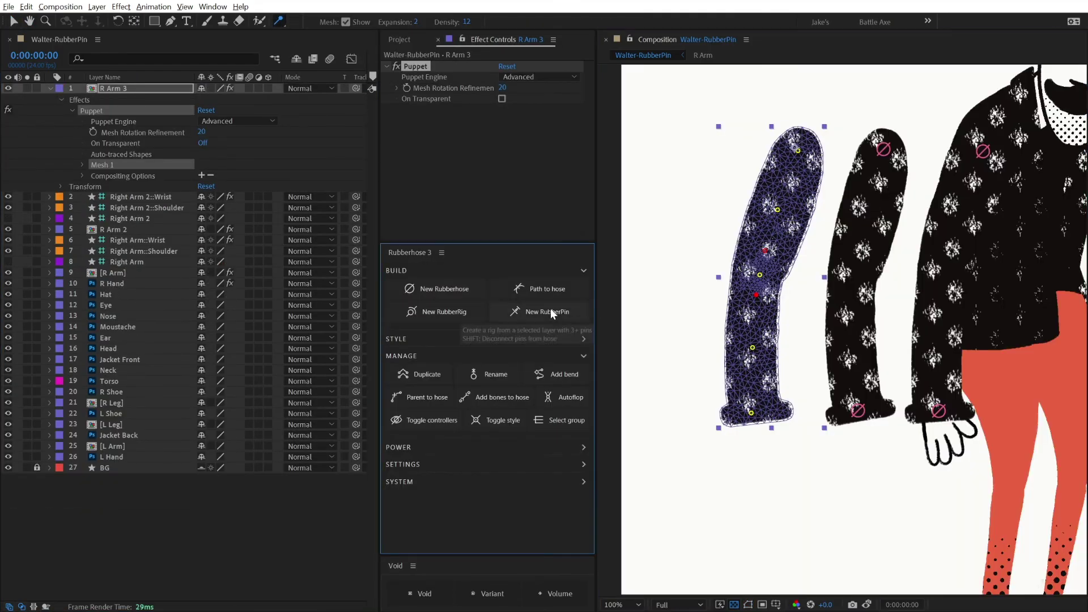
# Build the Right Arm 3 RubberPin rig with Shoulder : Wrist controllers, and test it bent with Autoflop and its hose hidden.
pyautogui.click(550, 308)
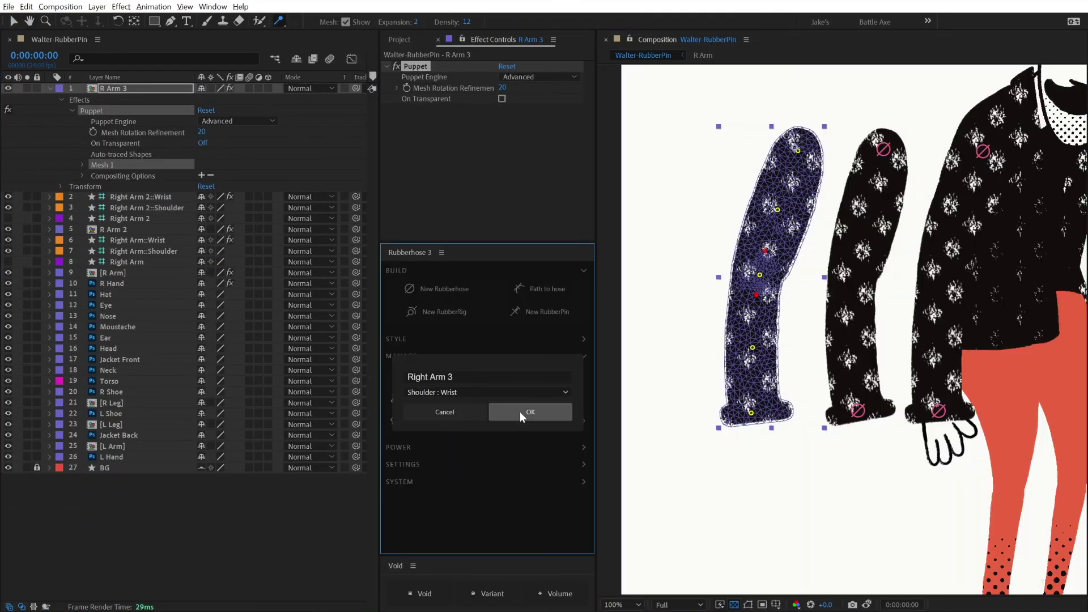
pyautogui.click(521, 412)
pyautogui.click(562, 398)
pyautogui.moveTo(751, 413); pyautogui.dragTo(804, 312)
pyautogui.click(9, 110)
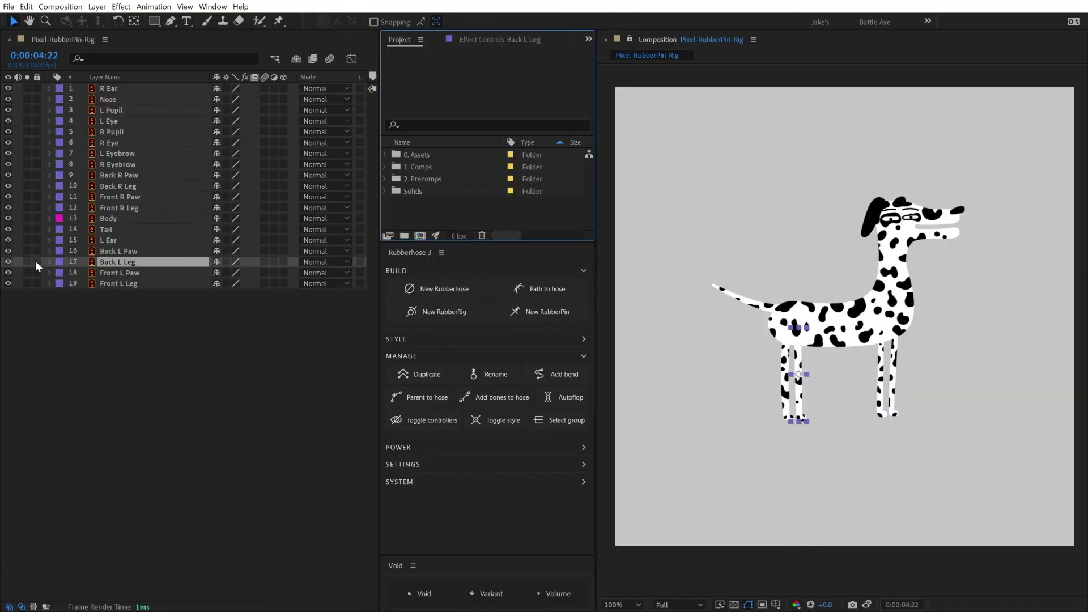
# Solo the dog's Back L Leg layer and place seven puppet pins along it from hip to ankle.
pyautogui.click(28, 262)
pyautogui.scroll(2, 757, 430)
pyautogui.moveTo(758, 430); pyautogui.dragTo(919, 252)
pyautogui.hotkey('ctrl', 'p')
pyautogui.click(834, 501)
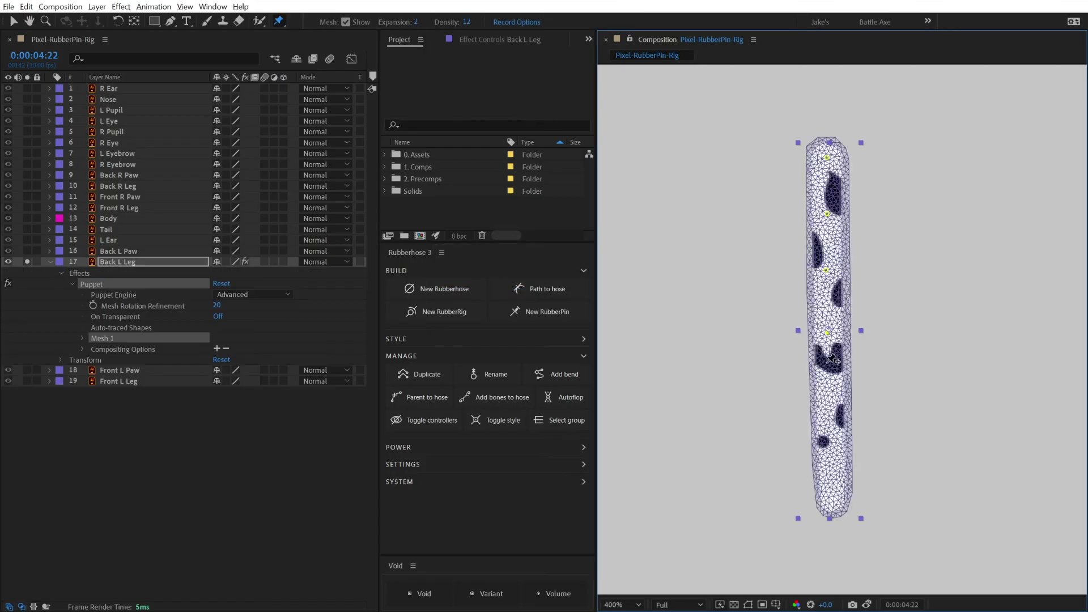
# Build a RubberPin rig named Back Left Leg with Hip and Ankle controllers.
pyautogui.click(554, 311)
pyautogui.write('Back Left Leg')
pyautogui.click(487, 392)
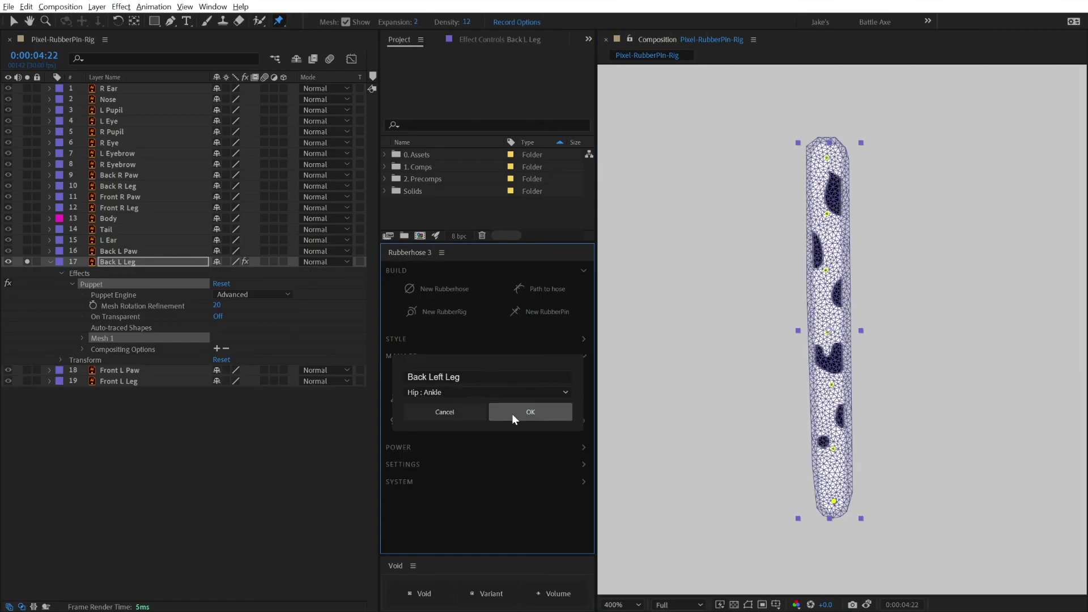
pyautogui.click(511, 414)
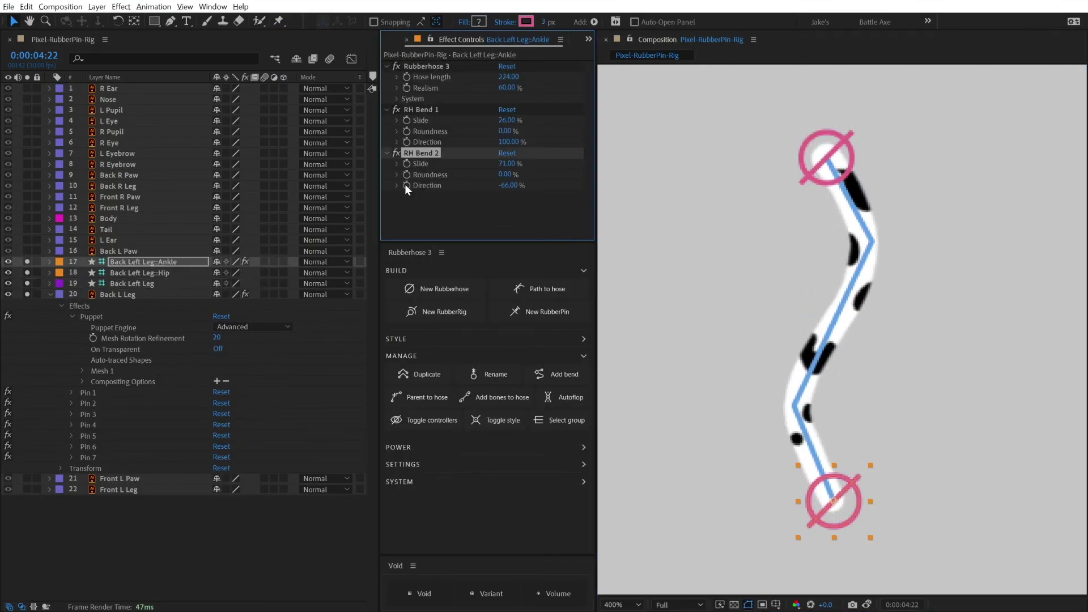
# Add a second bend to the Back Left Leg rig, setting slides of 26% and 71%, direction -66% and a shorter hose length.
pyautogui.click(562, 372)
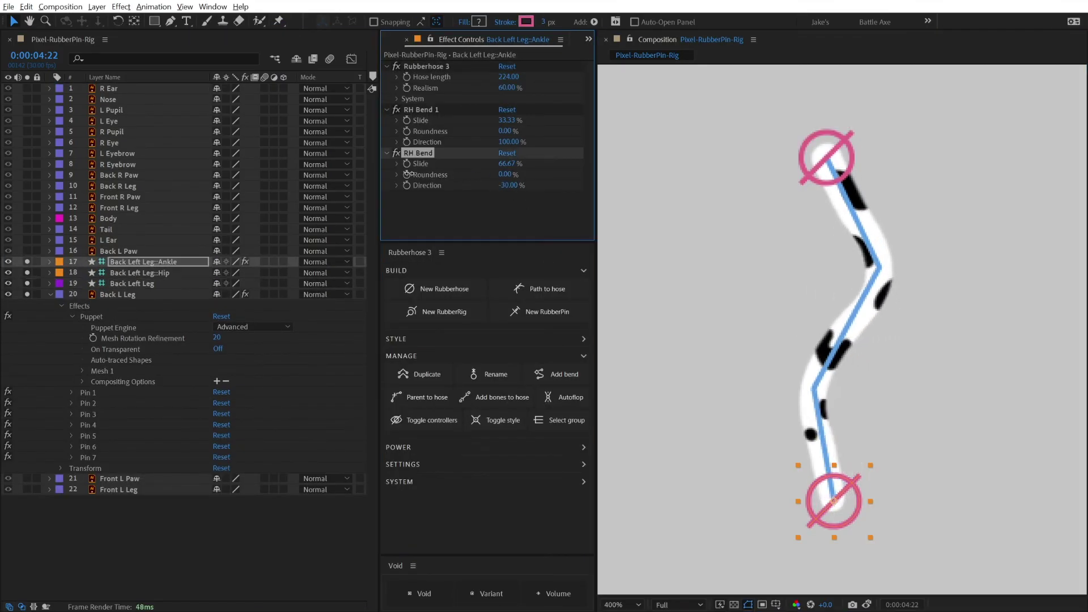
pyautogui.moveTo(505, 164); pyautogui.dragTo(516, 164)
pyautogui.moveTo(506, 120); pyautogui.dragTo(464, 135)
pyautogui.moveTo(506, 186); pyautogui.dragTo(498, 185)
pyautogui.moveTo(511, 78); pyautogui.dragTo(500, 77)
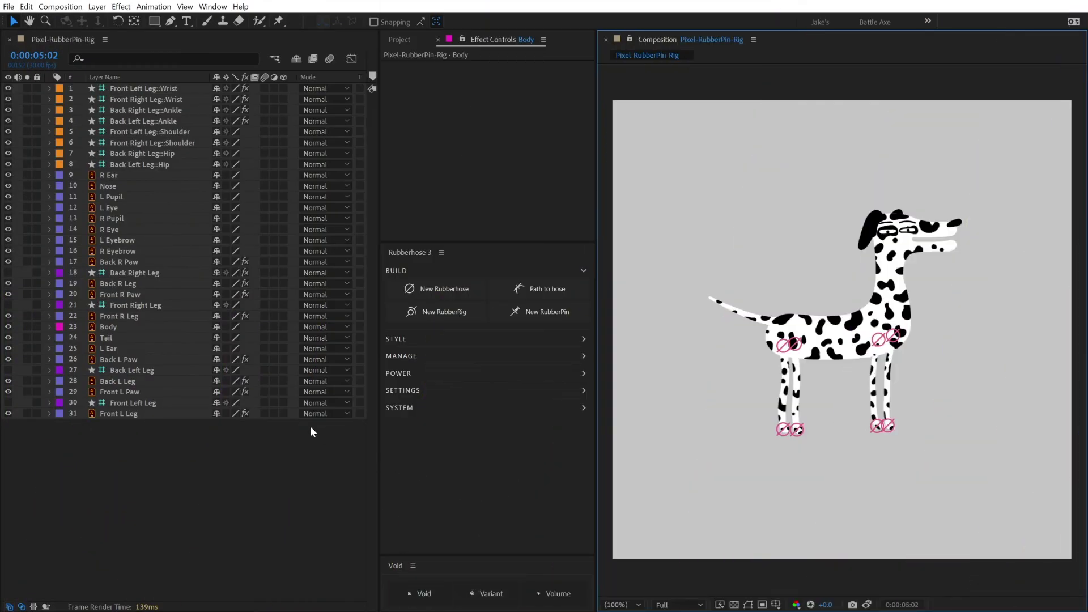
# Solo the Body layer and place puppet position pins on the dog's hips, mid body, shoulders and neck.
pyautogui.click(278, 21)
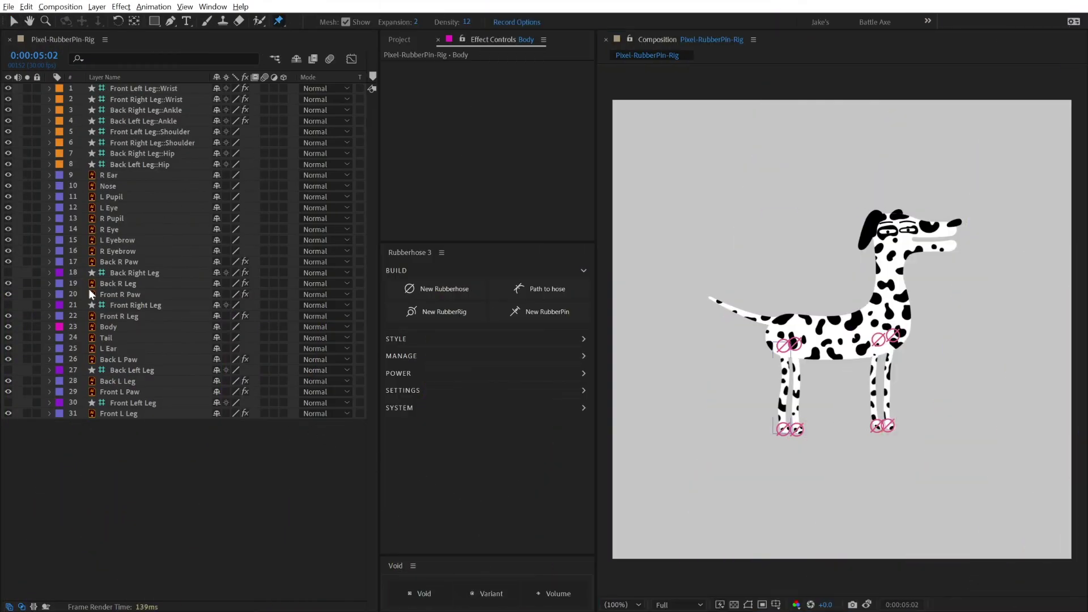
pyautogui.click(27, 326)
pyautogui.scroll(1, 871, 279)
pyautogui.moveTo(908, 240); pyautogui.dragTo(886, 296)
pyautogui.click(697, 395)
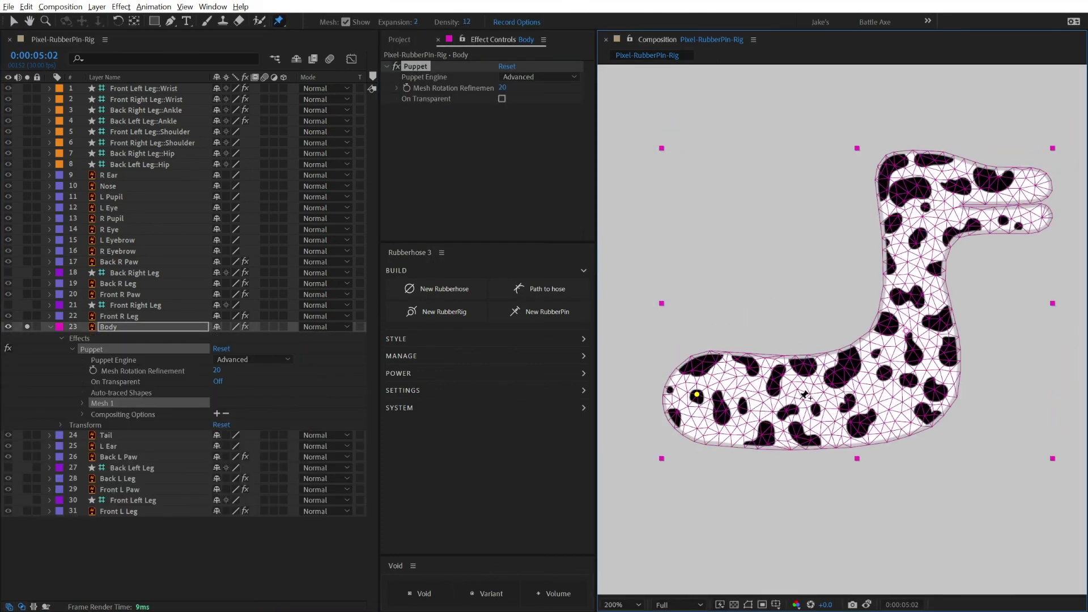
pyautogui.click(799, 399)
pyautogui.click(907, 387)
pyautogui.click(914, 286)
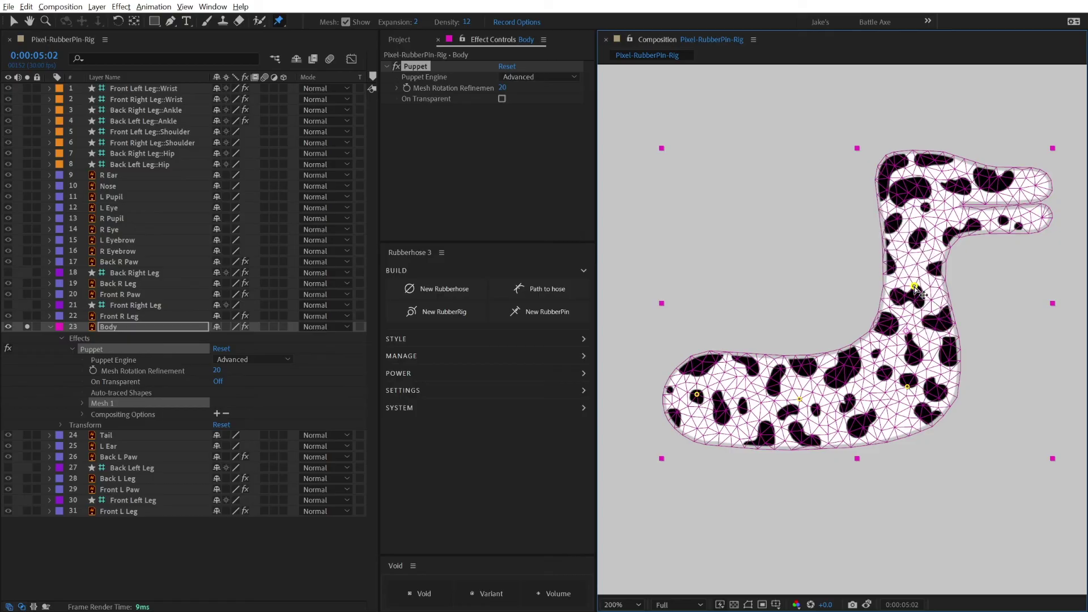
# Add puppet pins to the dog's head and to the base and tip of both the upper and lower jaw.
pyautogui.click(916, 192)
pyautogui.click(959, 184)
pyautogui.click(1033, 184)
pyautogui.click(955, 223)
pyautogui.click(1036, 219)
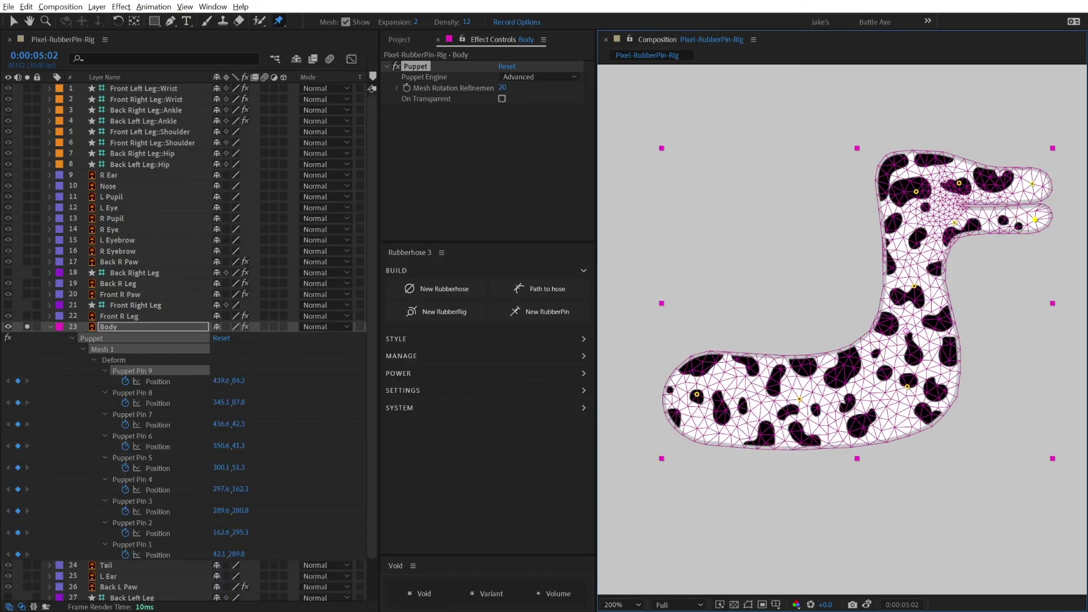
# Try out Void controllers linked to all nine Body puppet pins, moving individual ones and undoing the moves.
pyautogui.moveTo(102, 390); pyautogui.dragTo(182, 552)
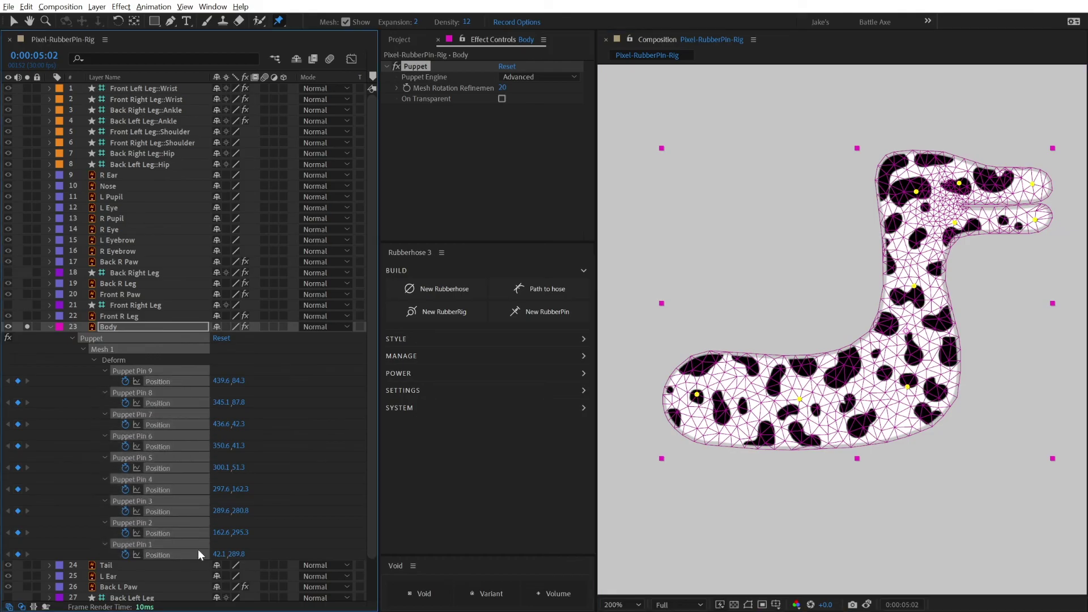
pyautogui.click(422, 594)
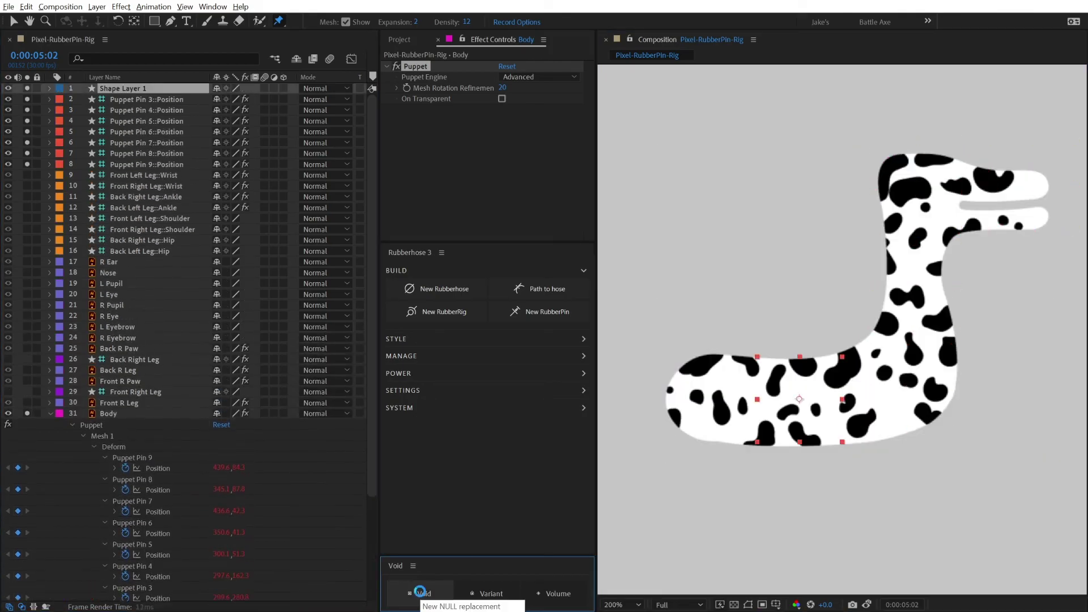
pyautogui.moveTo(671, 383); pyautogui.dragTo(688, 369)
pyautogui.hotkey('ctrl', 'z')
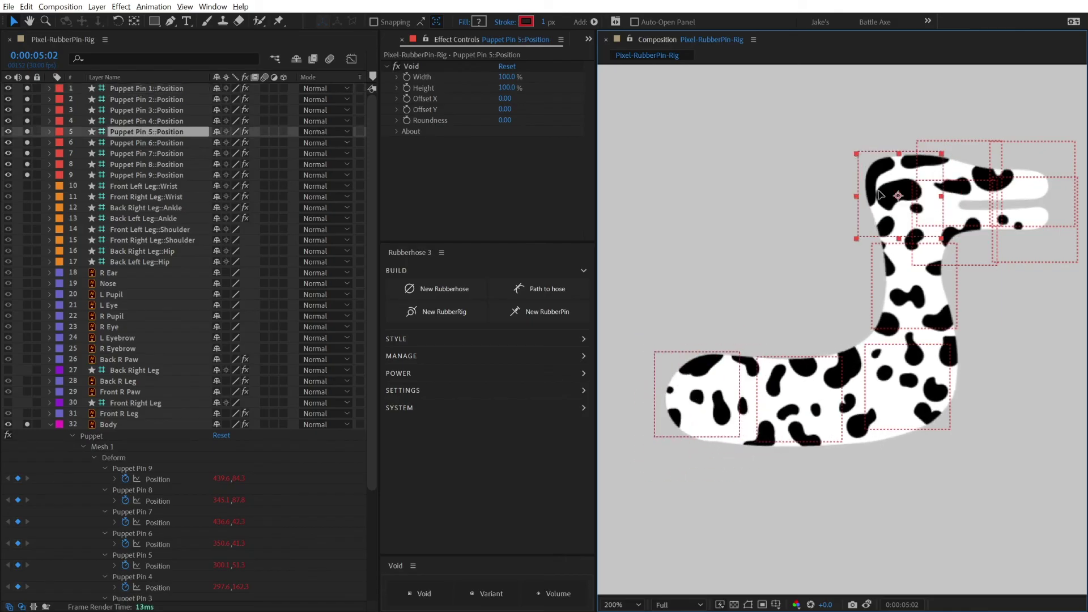
pyautogui.click(899, 192)
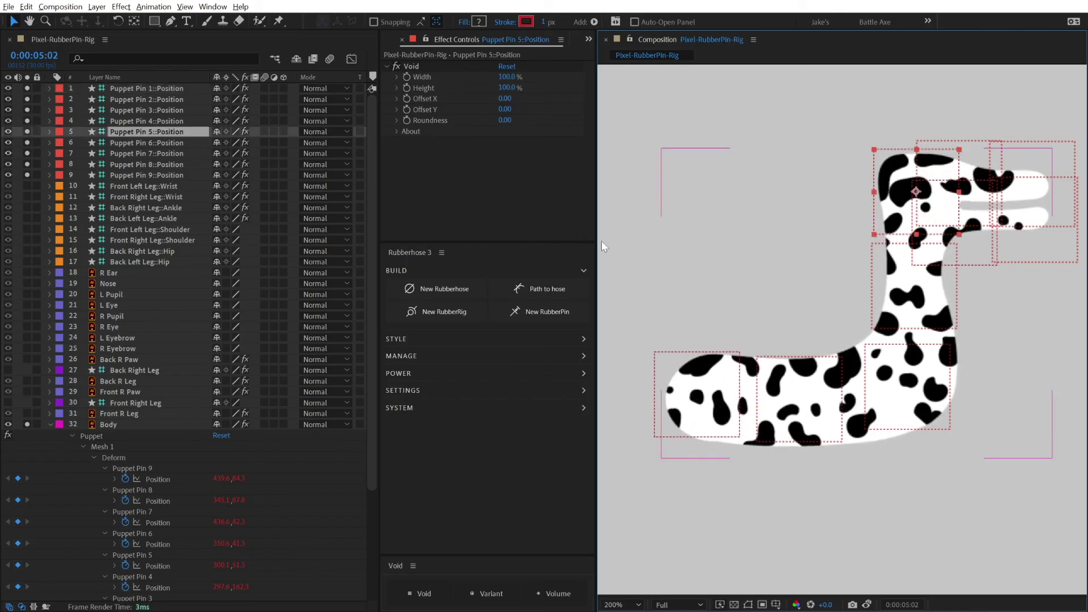
pyautogui.click(153, 84)
pyautogui.keyDown('shift'); pyautogui.click(146, 175); pyautogui.keyUp('shift')
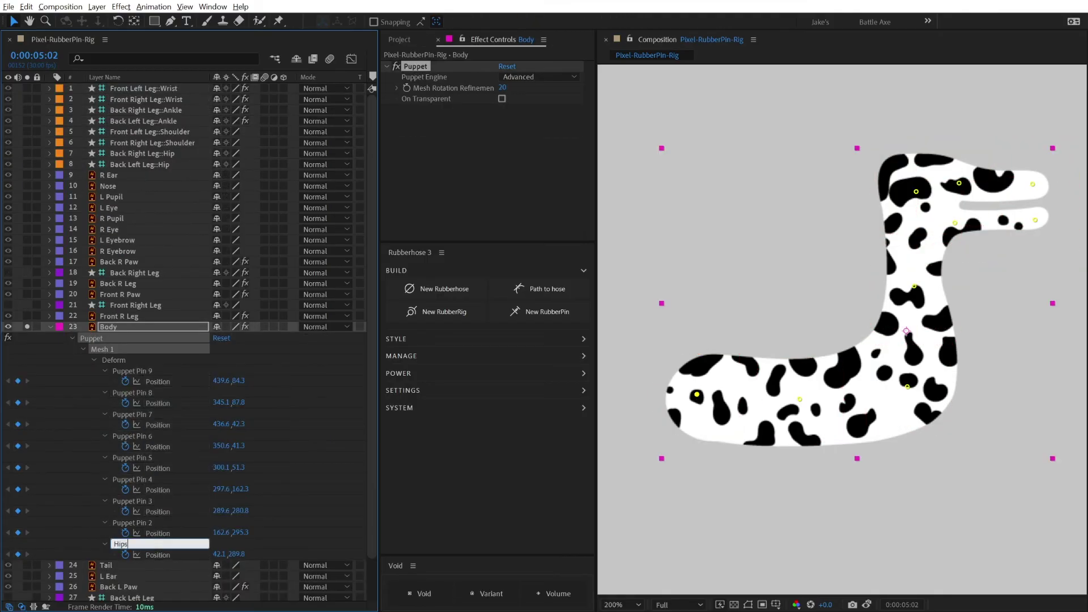
# Rename Body's Puppet Pins 1 to 7 as Hips, Body Mid, Shoulders, Neck, Head, Jaw Upper Base and Jaw Upper Tip.
pyautogui.click(129, 522)
pyautogui.press('Return')
pyautogui.write('Body Mid')
pyautogui.click(129, 501)
pyautogui.press('Return')
pyautogui.write('Shoulders')
pyautogui.click(129, 437)
# Rename Puppet Pins 8 and 9 as Jaw Lower Base and Jaw Lower Tip, and create Voids for all nine Body pins.
pyautogui.press('Return')
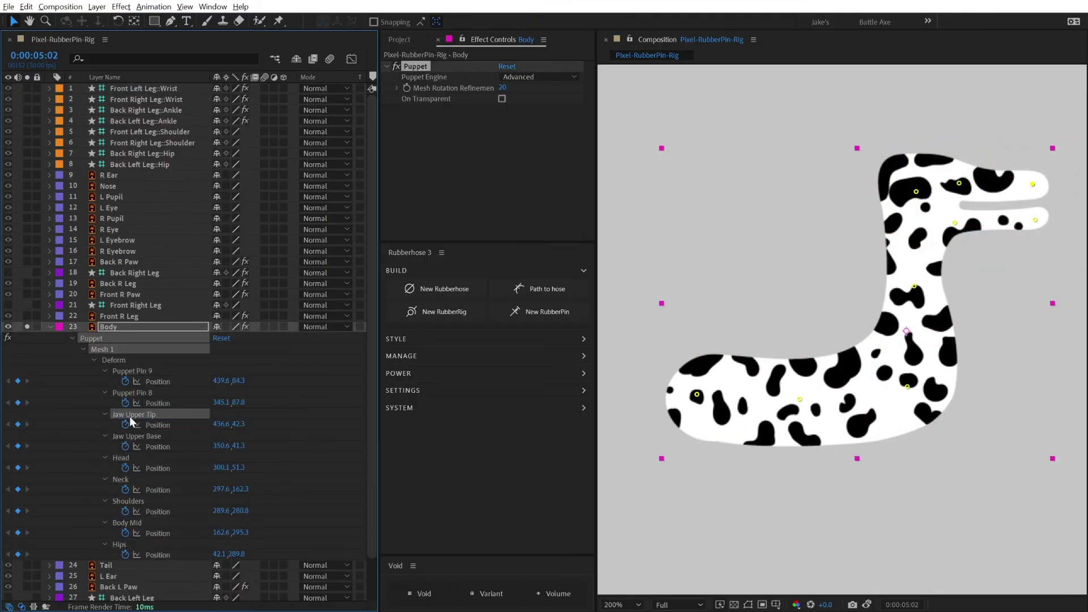
pyautogui.click(147, 393)
pyautogui.press('Return')
pyautogui.write('Jaw Lower Base')
pyautogui.click(142, 371)
pyautogui.press('Return')
pyautogui.write('Jaw Lower Tip')
pyautogui.moveTo(88, 377); pyautogui.dragTo(164, 557)
pyautogui.click(416, 591)
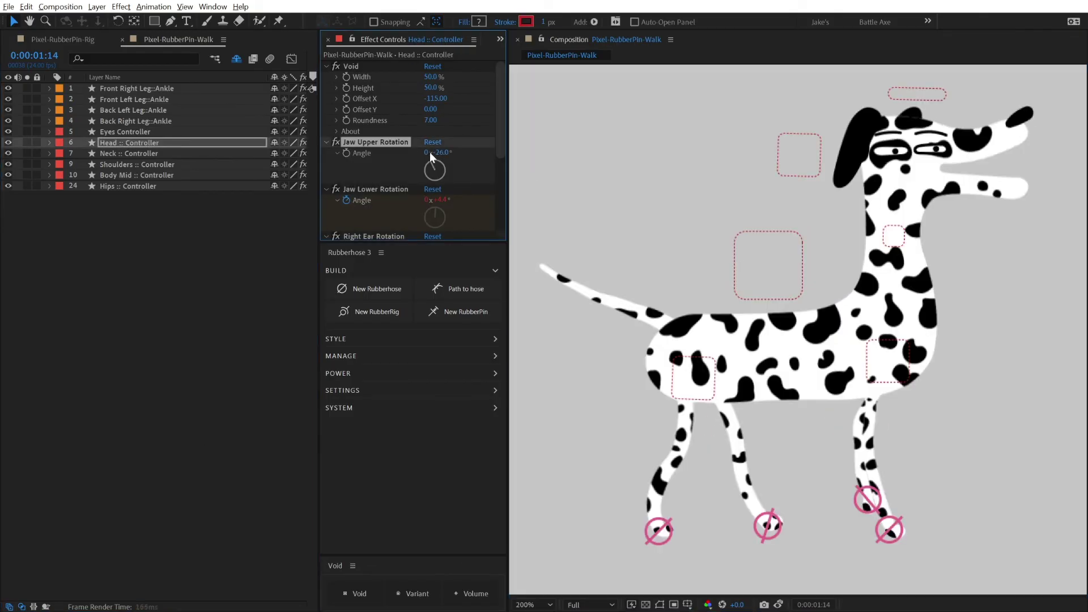
# Try out the Head controller's jaw rotations and position in the Pixel-RubberPin-Walk composition, undoing each change.
pyautogui.hotkey('ctrl', 'z')
pyautogui.moveTo(441, 200); pyautogui.dragTo(450, 190)
pyautogui.hotkey('ctrl', 'z')
pyautogui.click(783, 164)
pyautogui.moveTo(783, 164); pyautogui.dragTo(793, 184)
pyautogui.hotkey('ctrl', 'z')
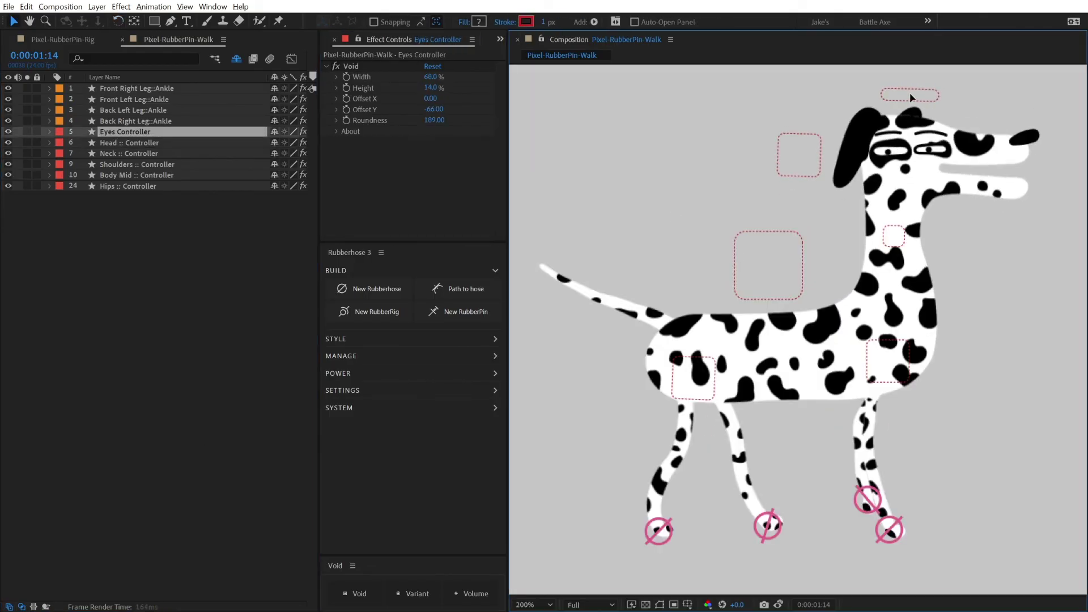